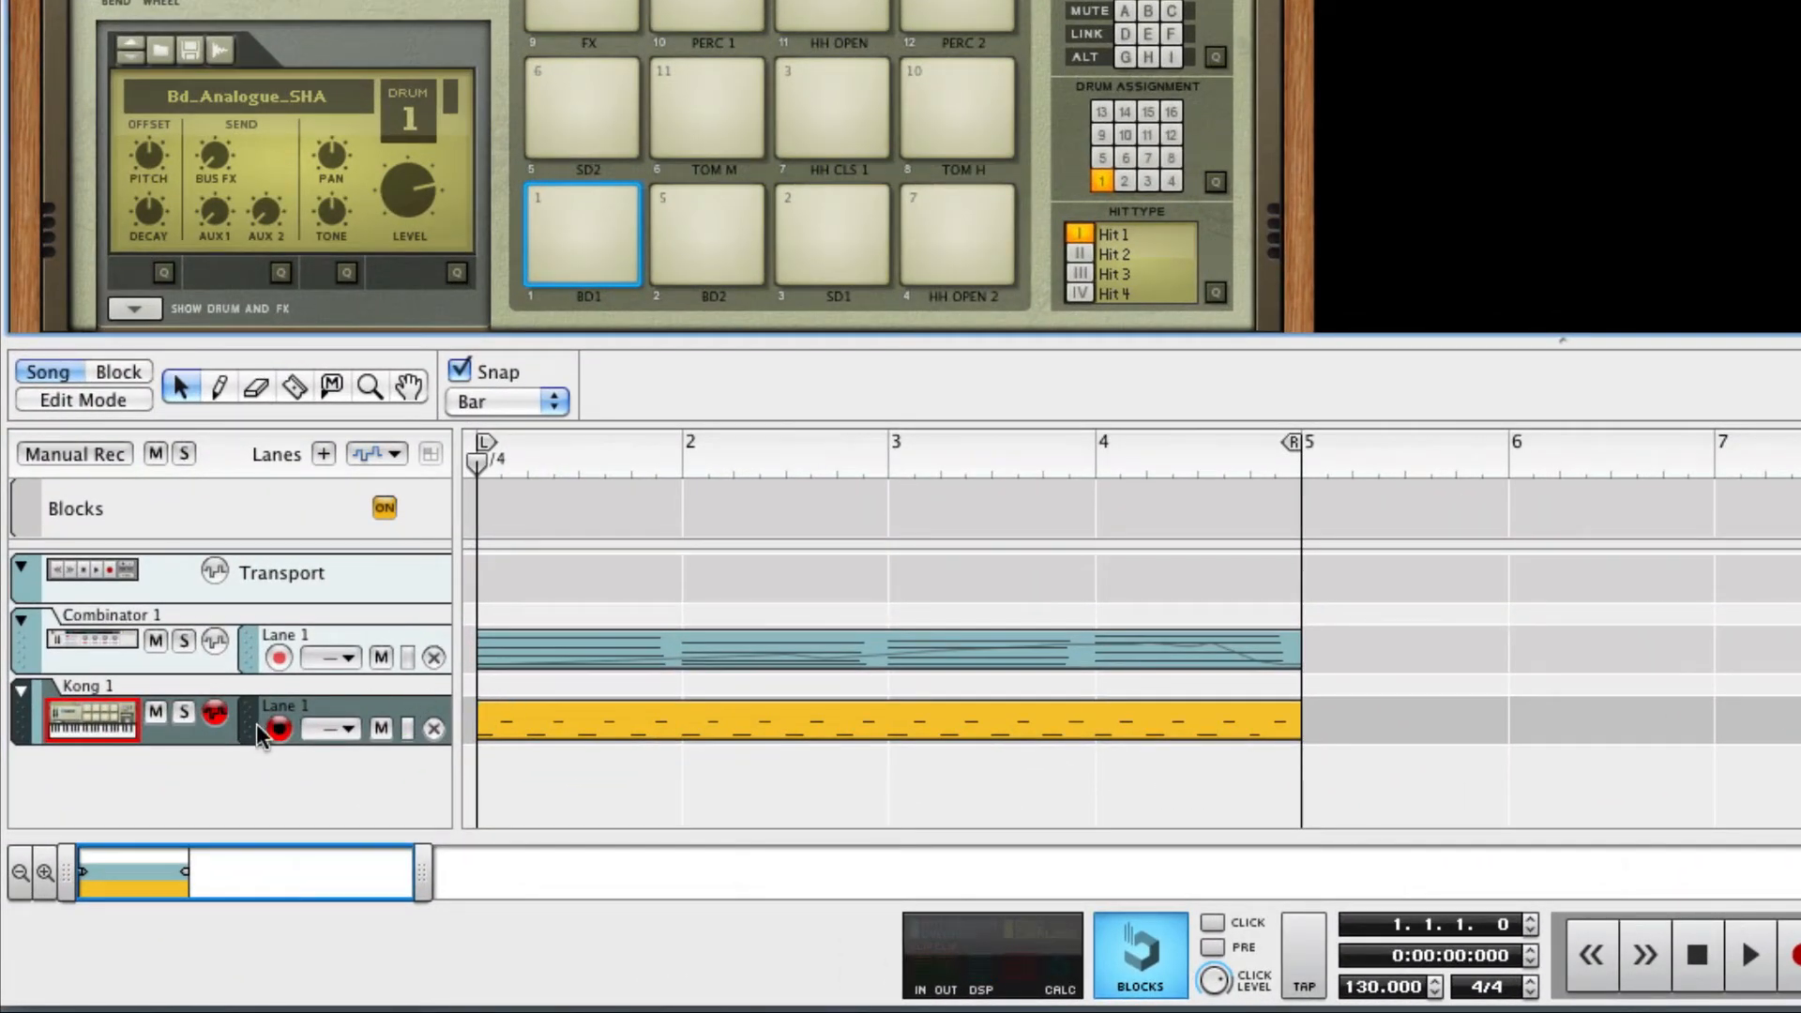
Play the four-bar loop to hear the pad and drum tracks together, and stop playback
key("space")
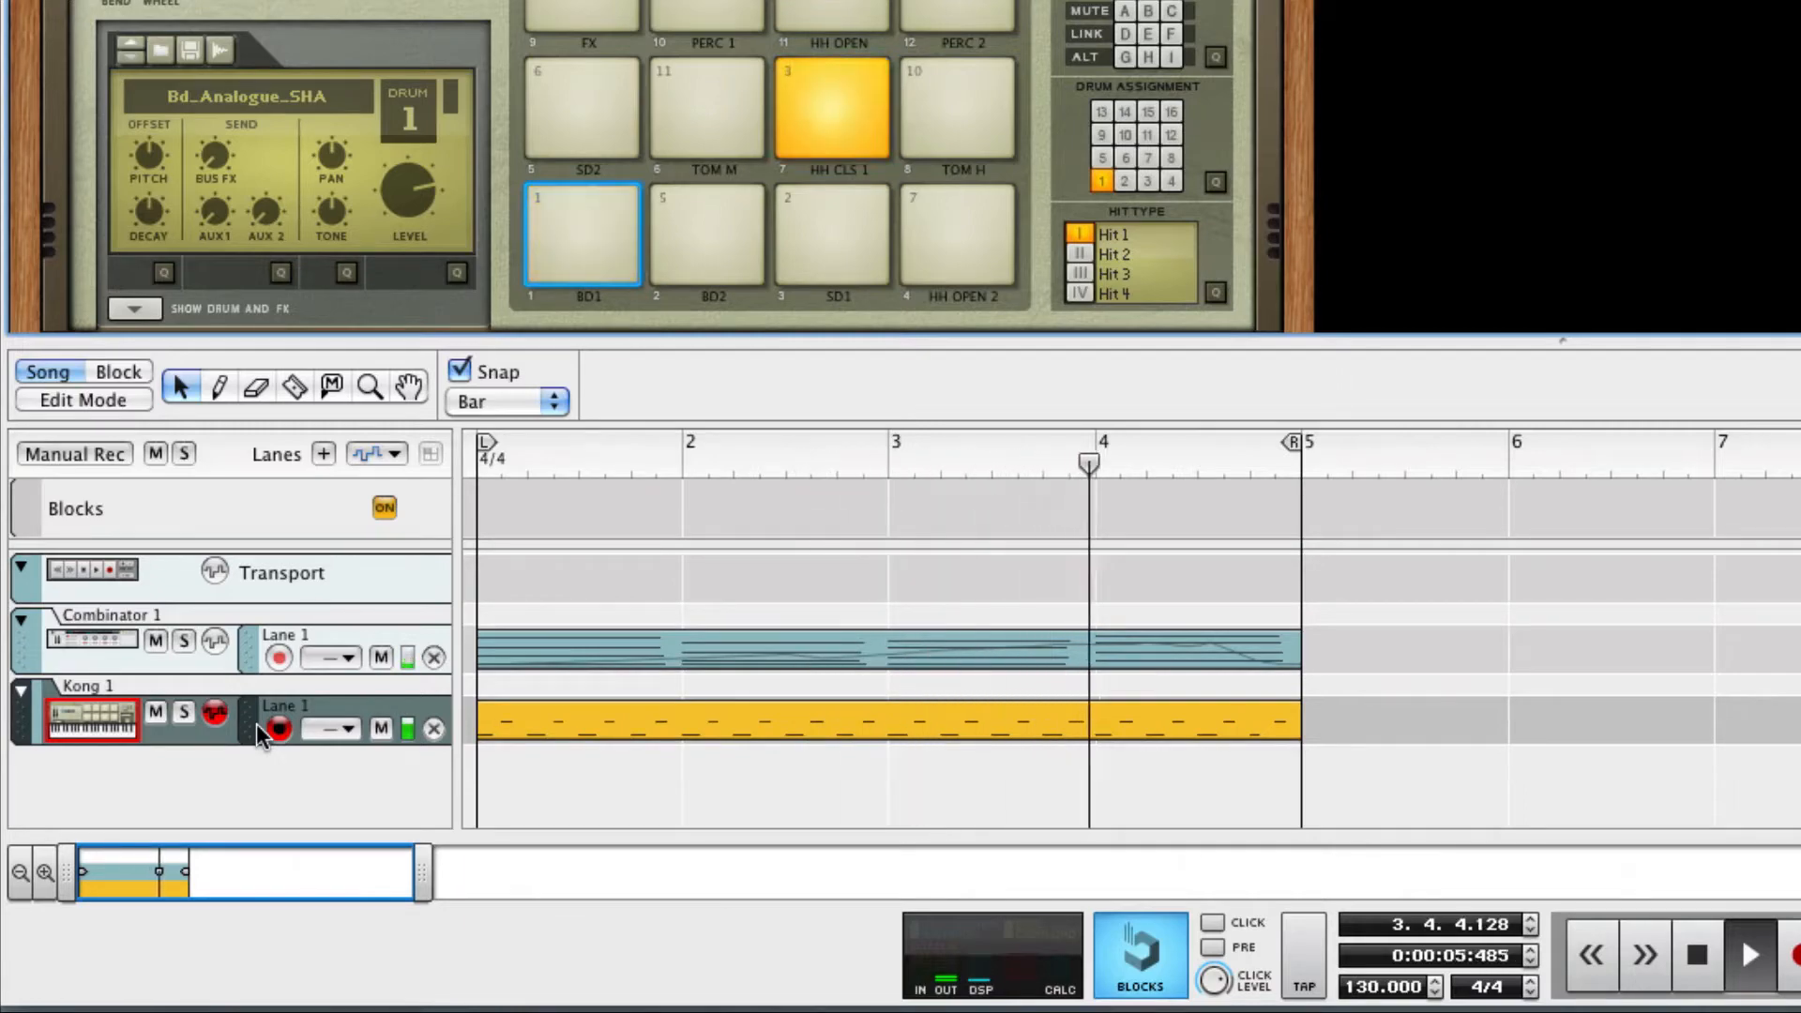
key("space")
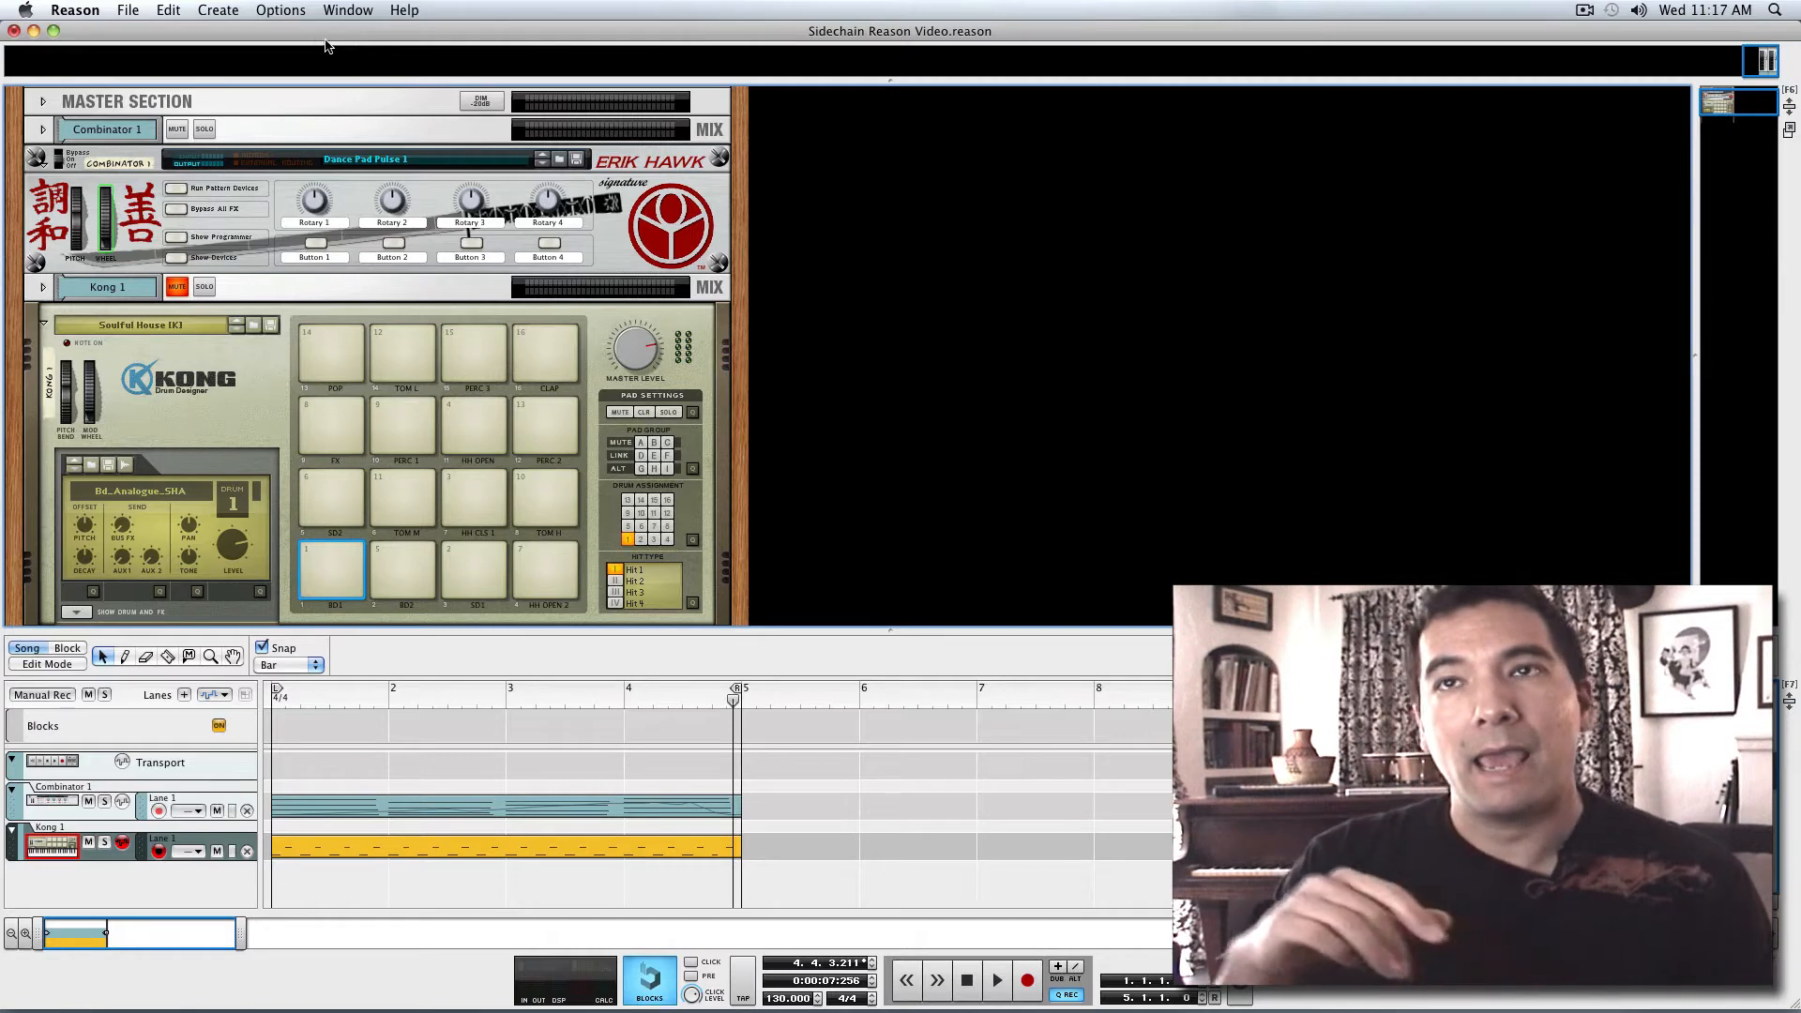
Create an empty Combinator and move it into a second rack column beside the existing devices
left_click(217, 11)
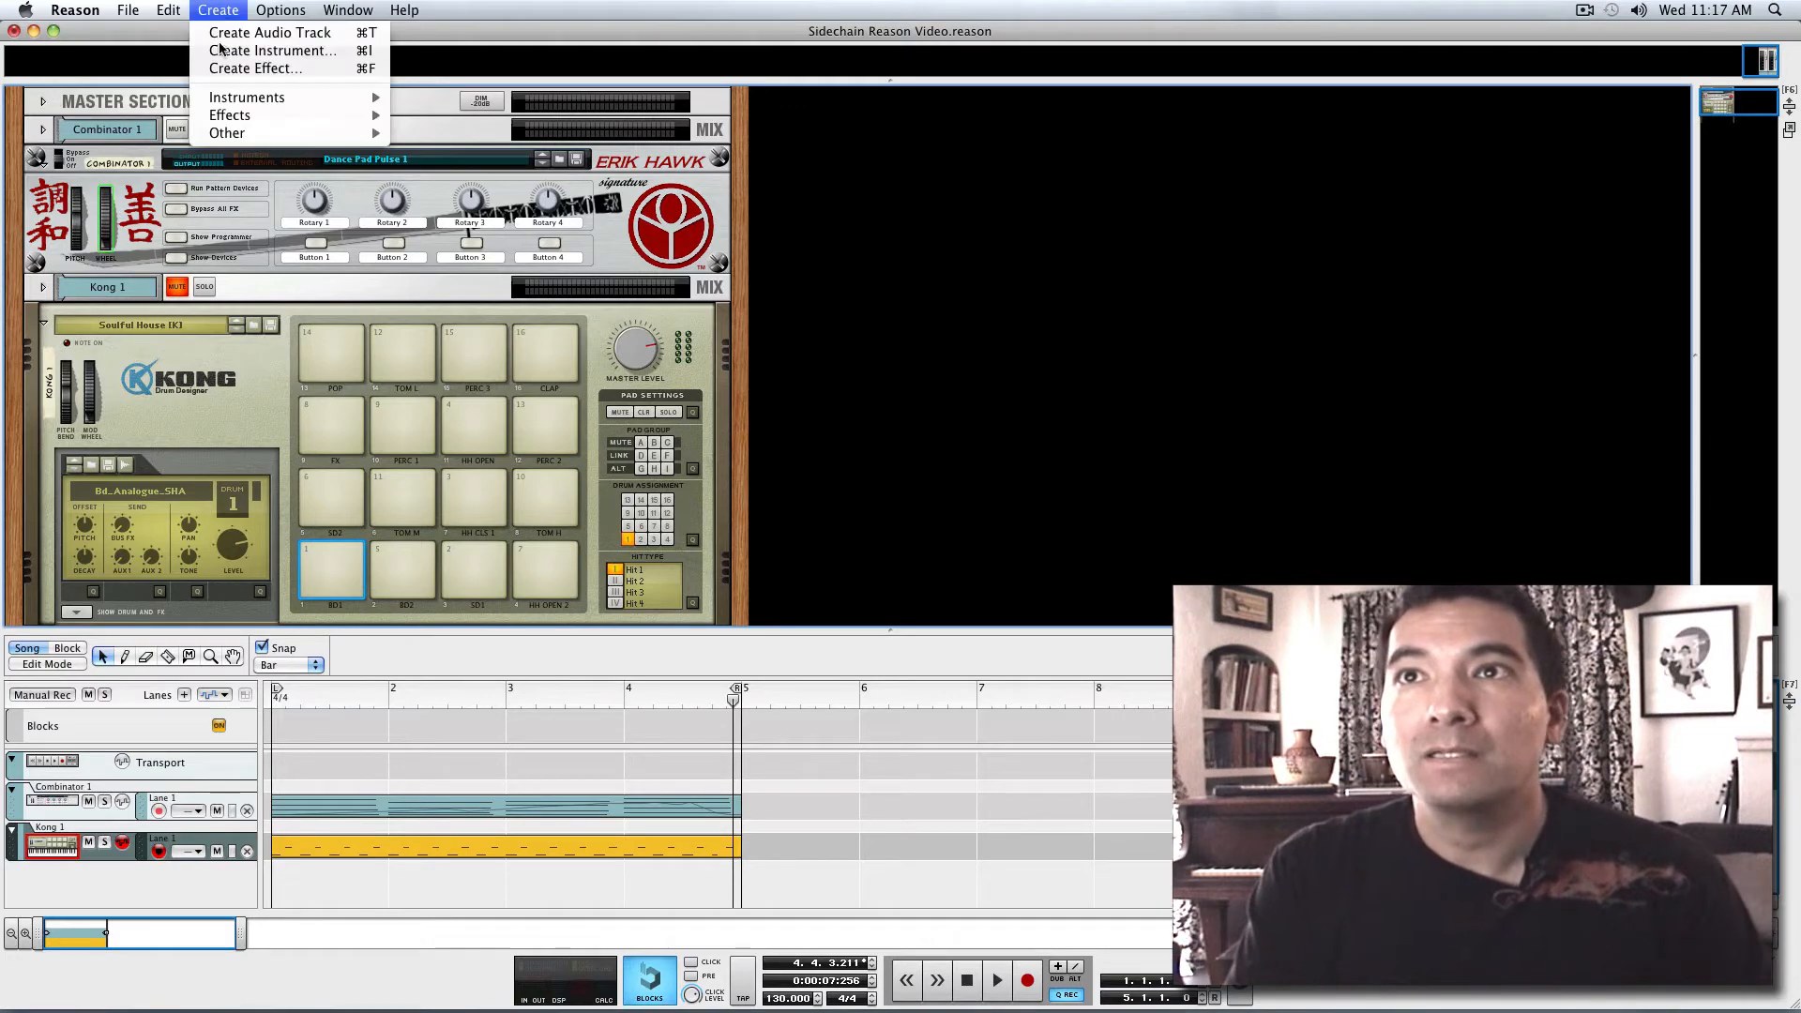
mouse_move(276, 132)
left_click(423, 132)
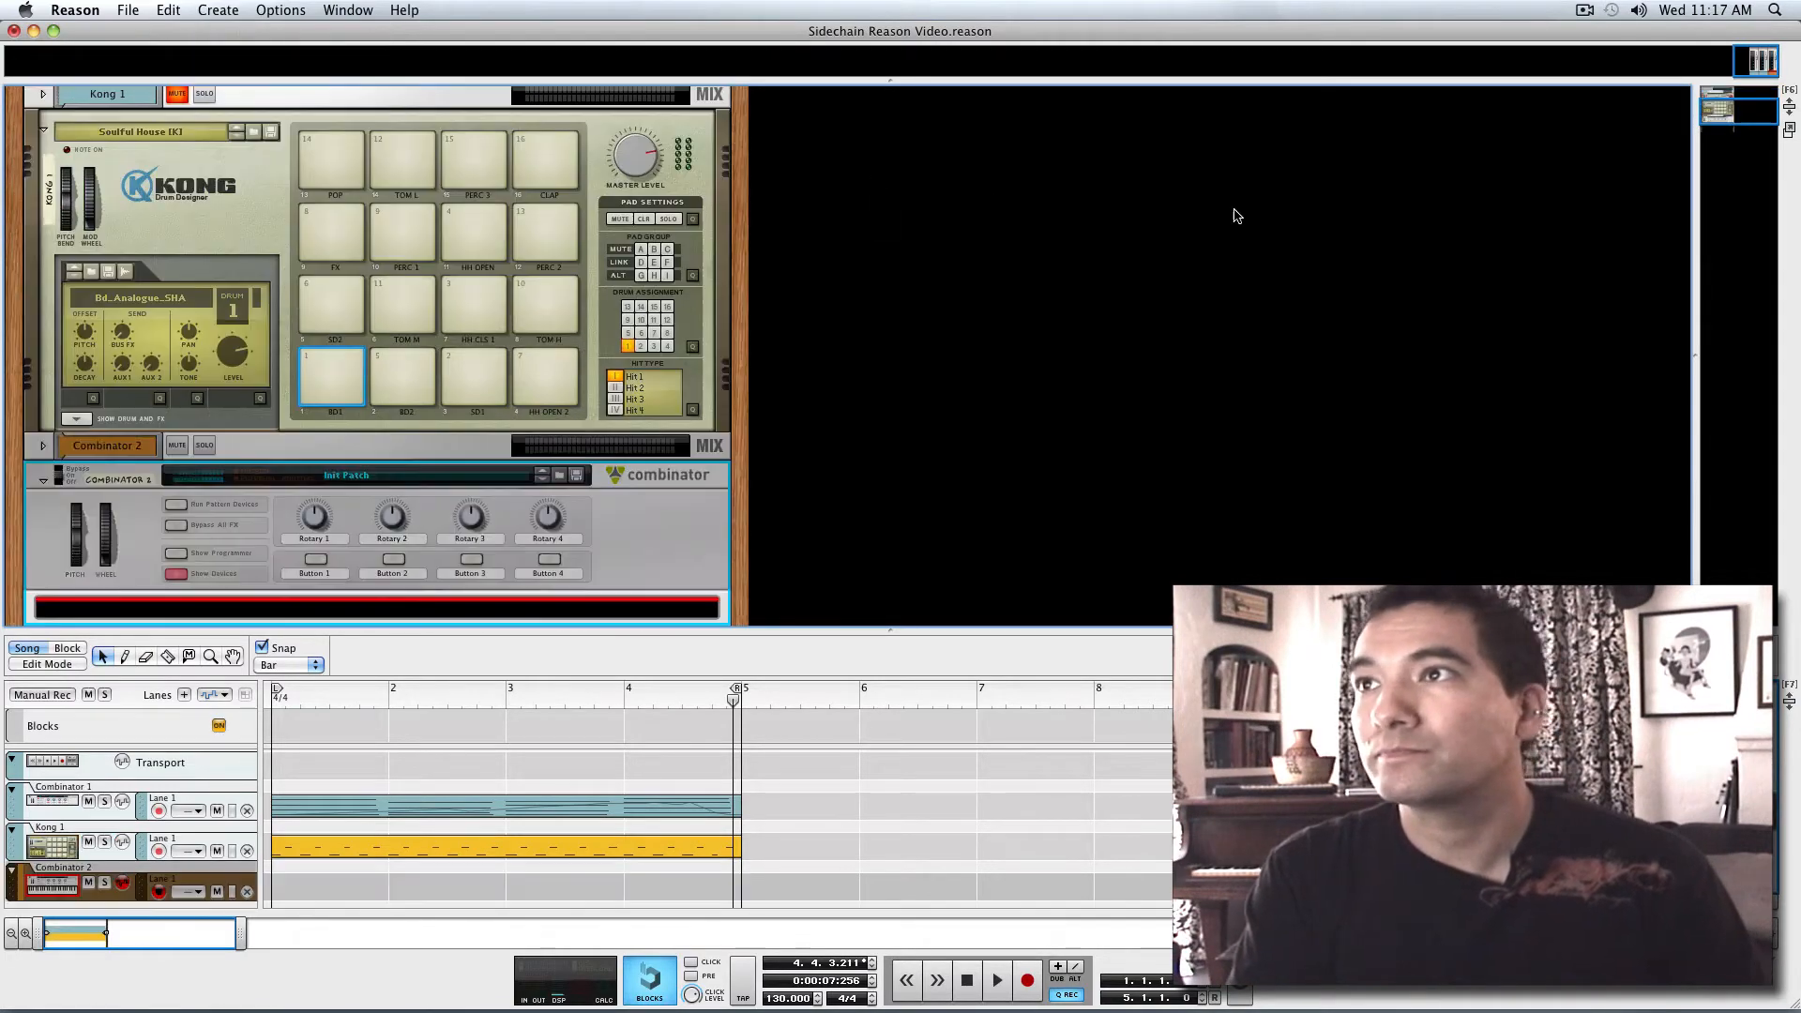
left_click_drag(685, 537, 1398, 403)
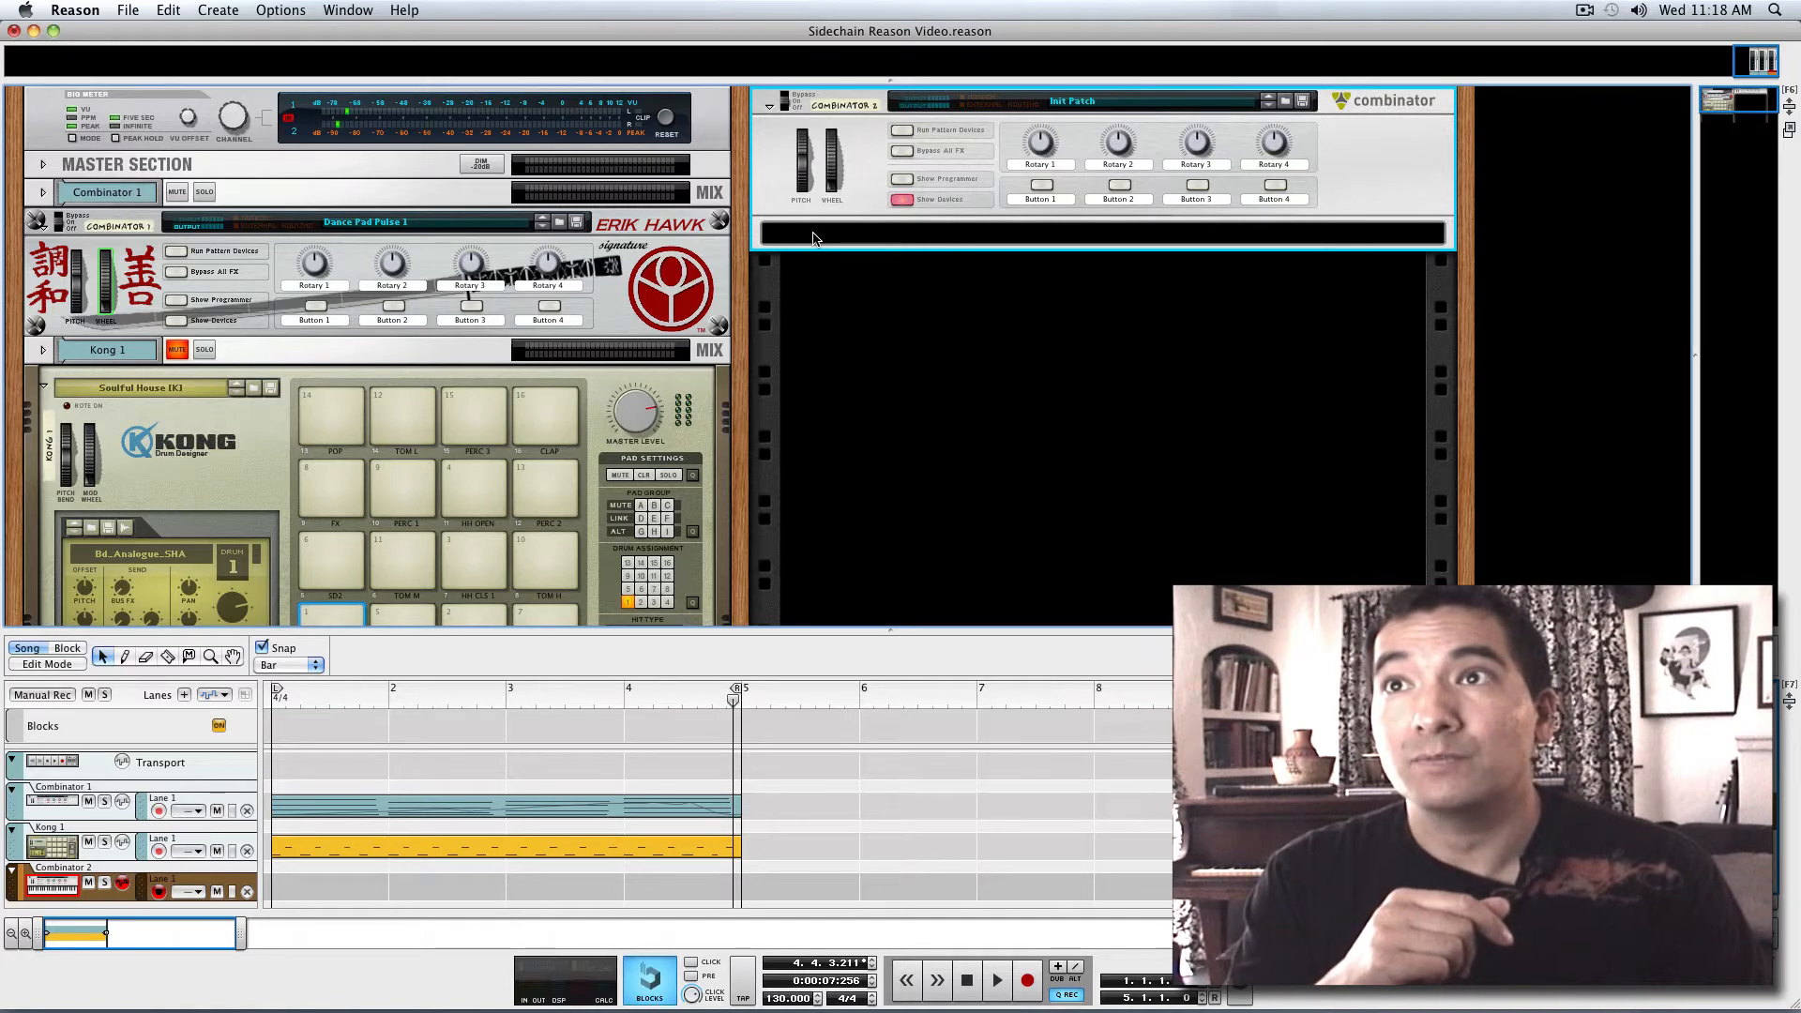
Add a Line Mixer 6:2 inside the new Combinator
left_click(1052, 237)
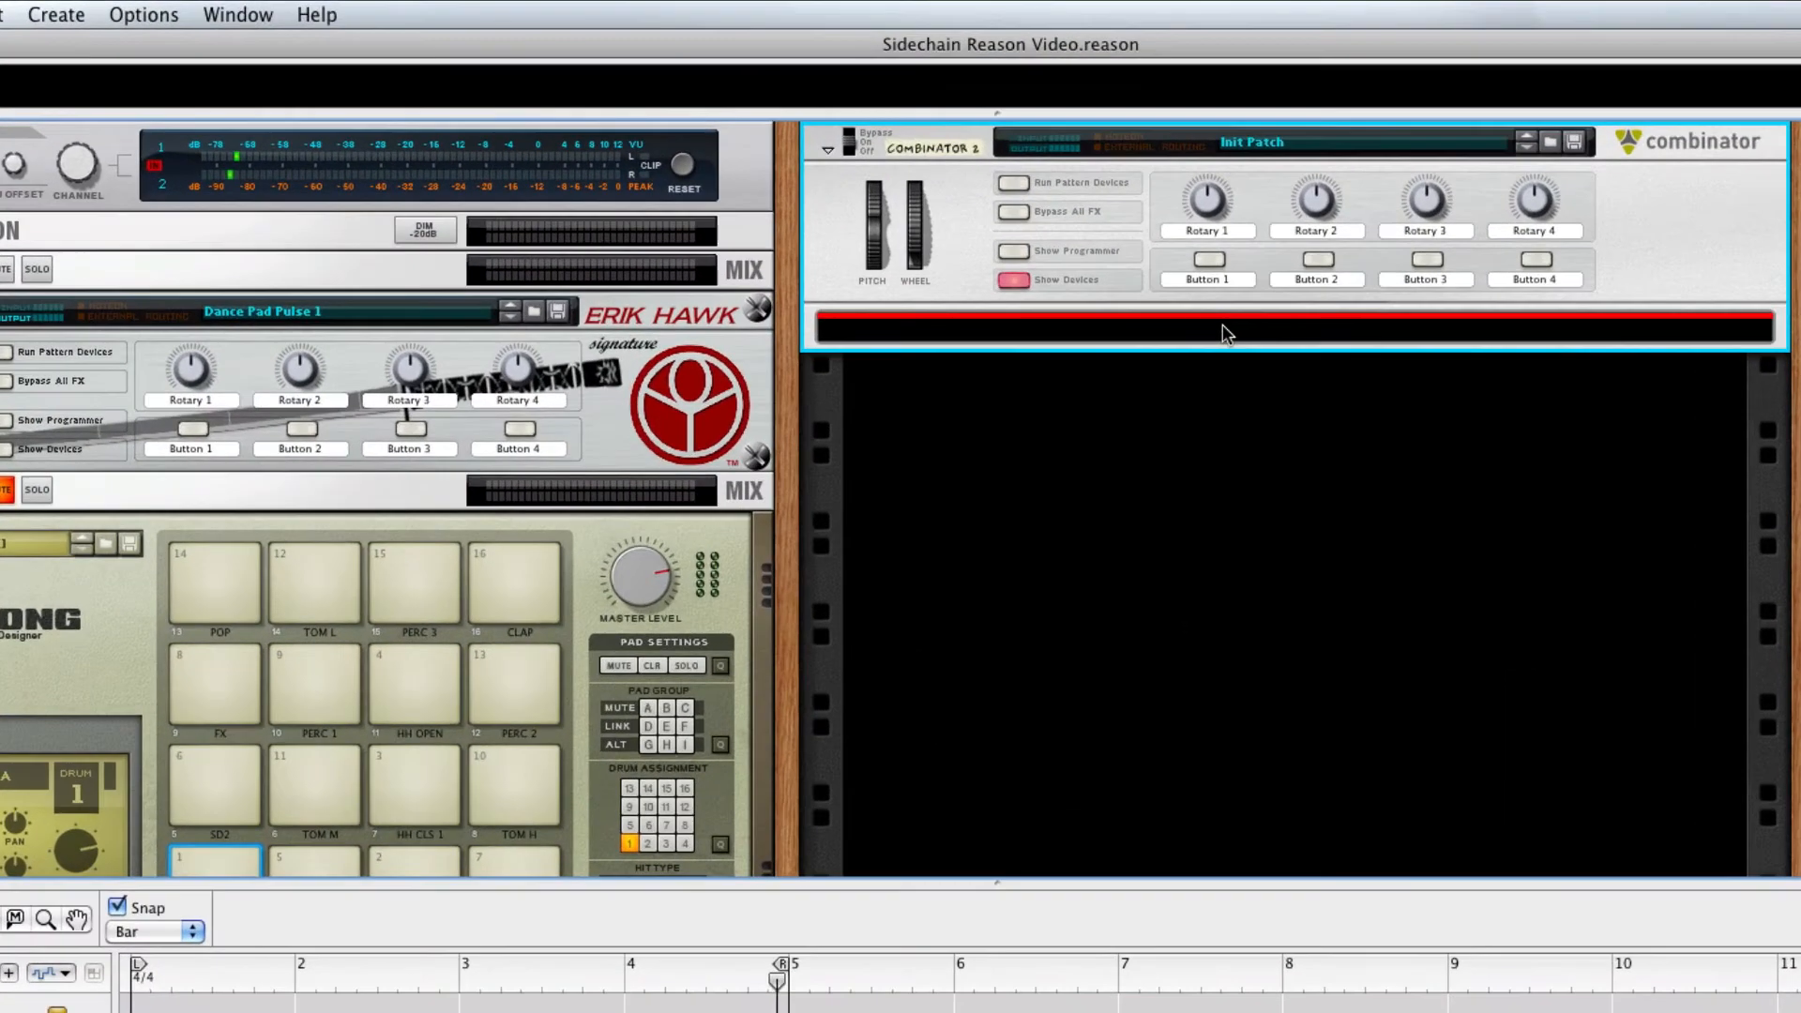
left_click(82, 13)
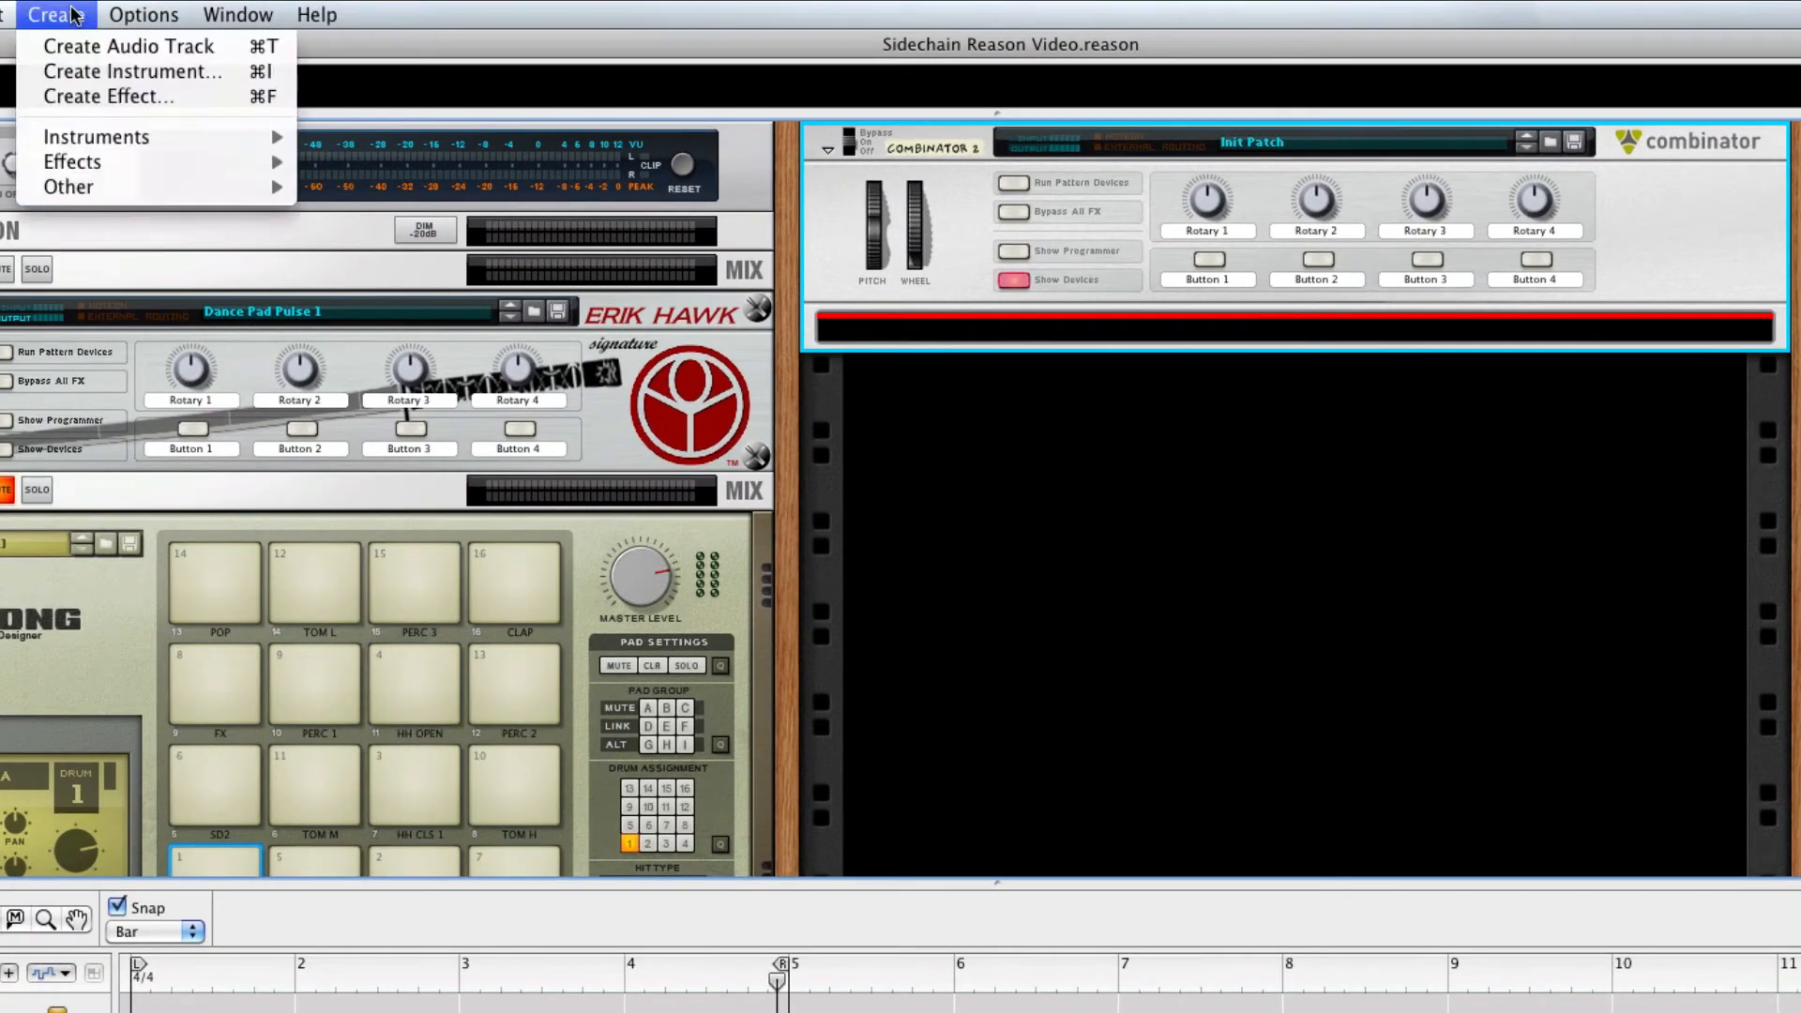
mouse_move(211, 172)
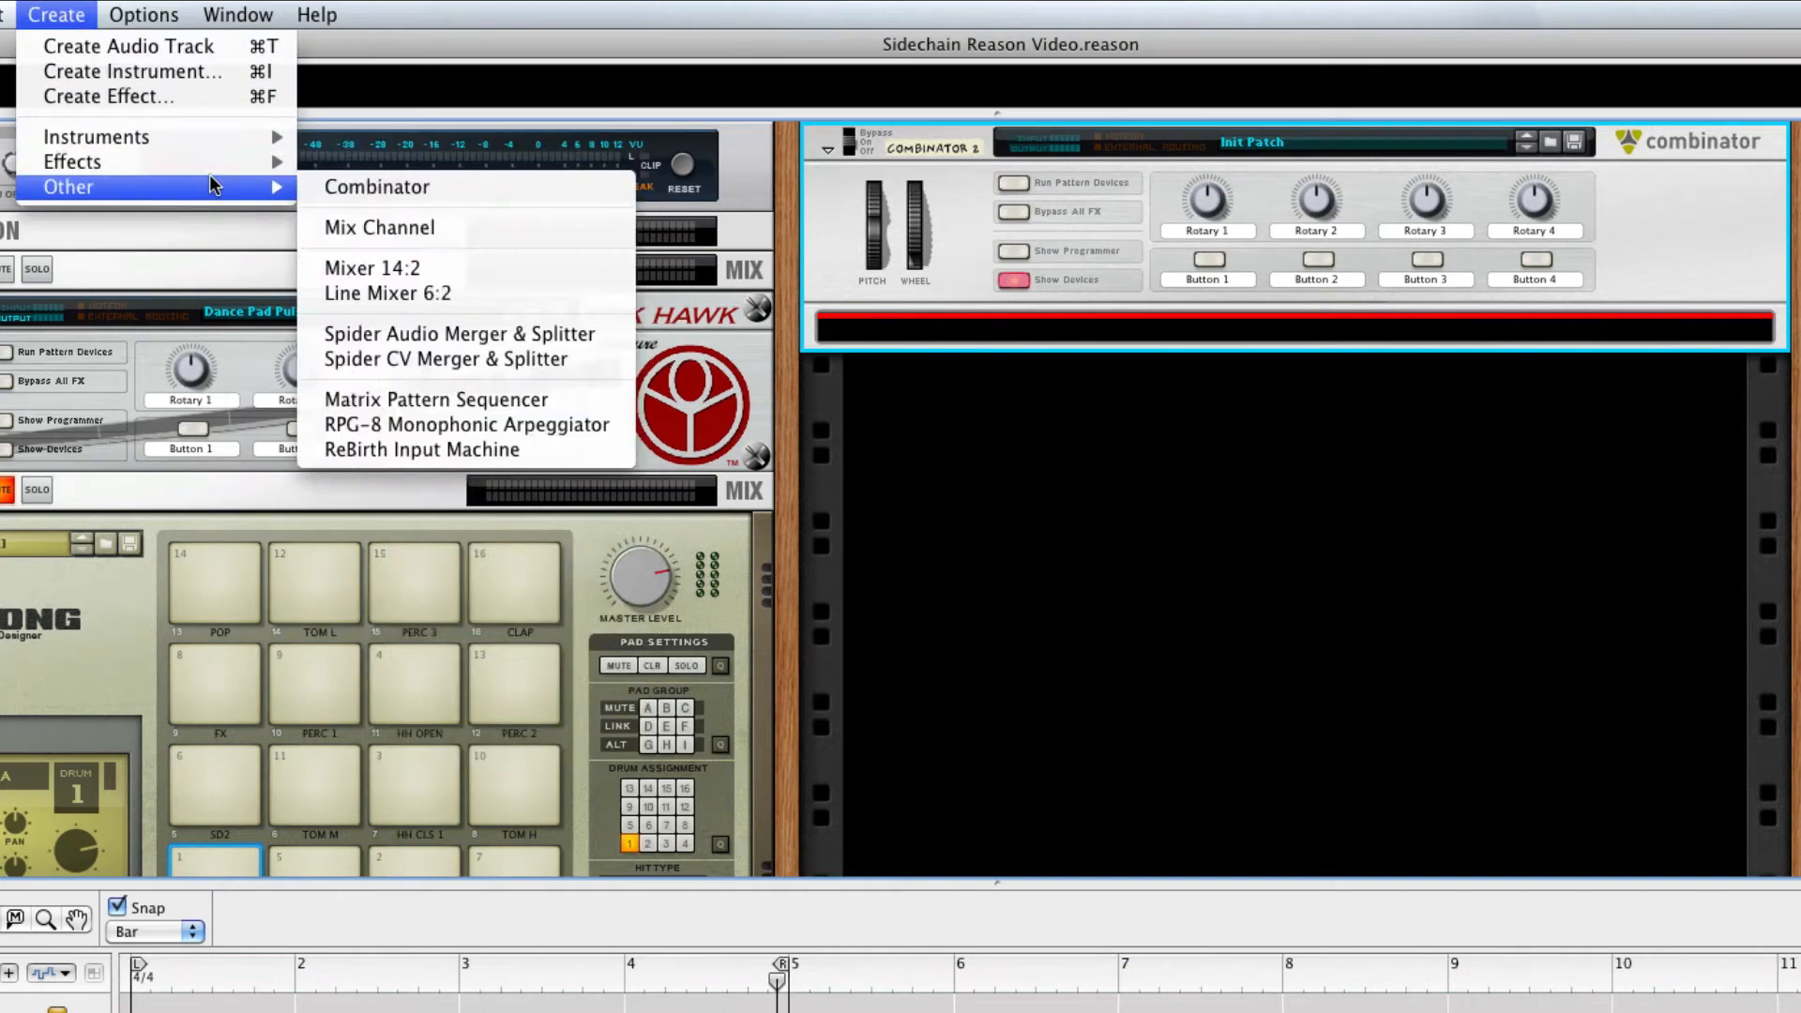
left_click(370, 291)
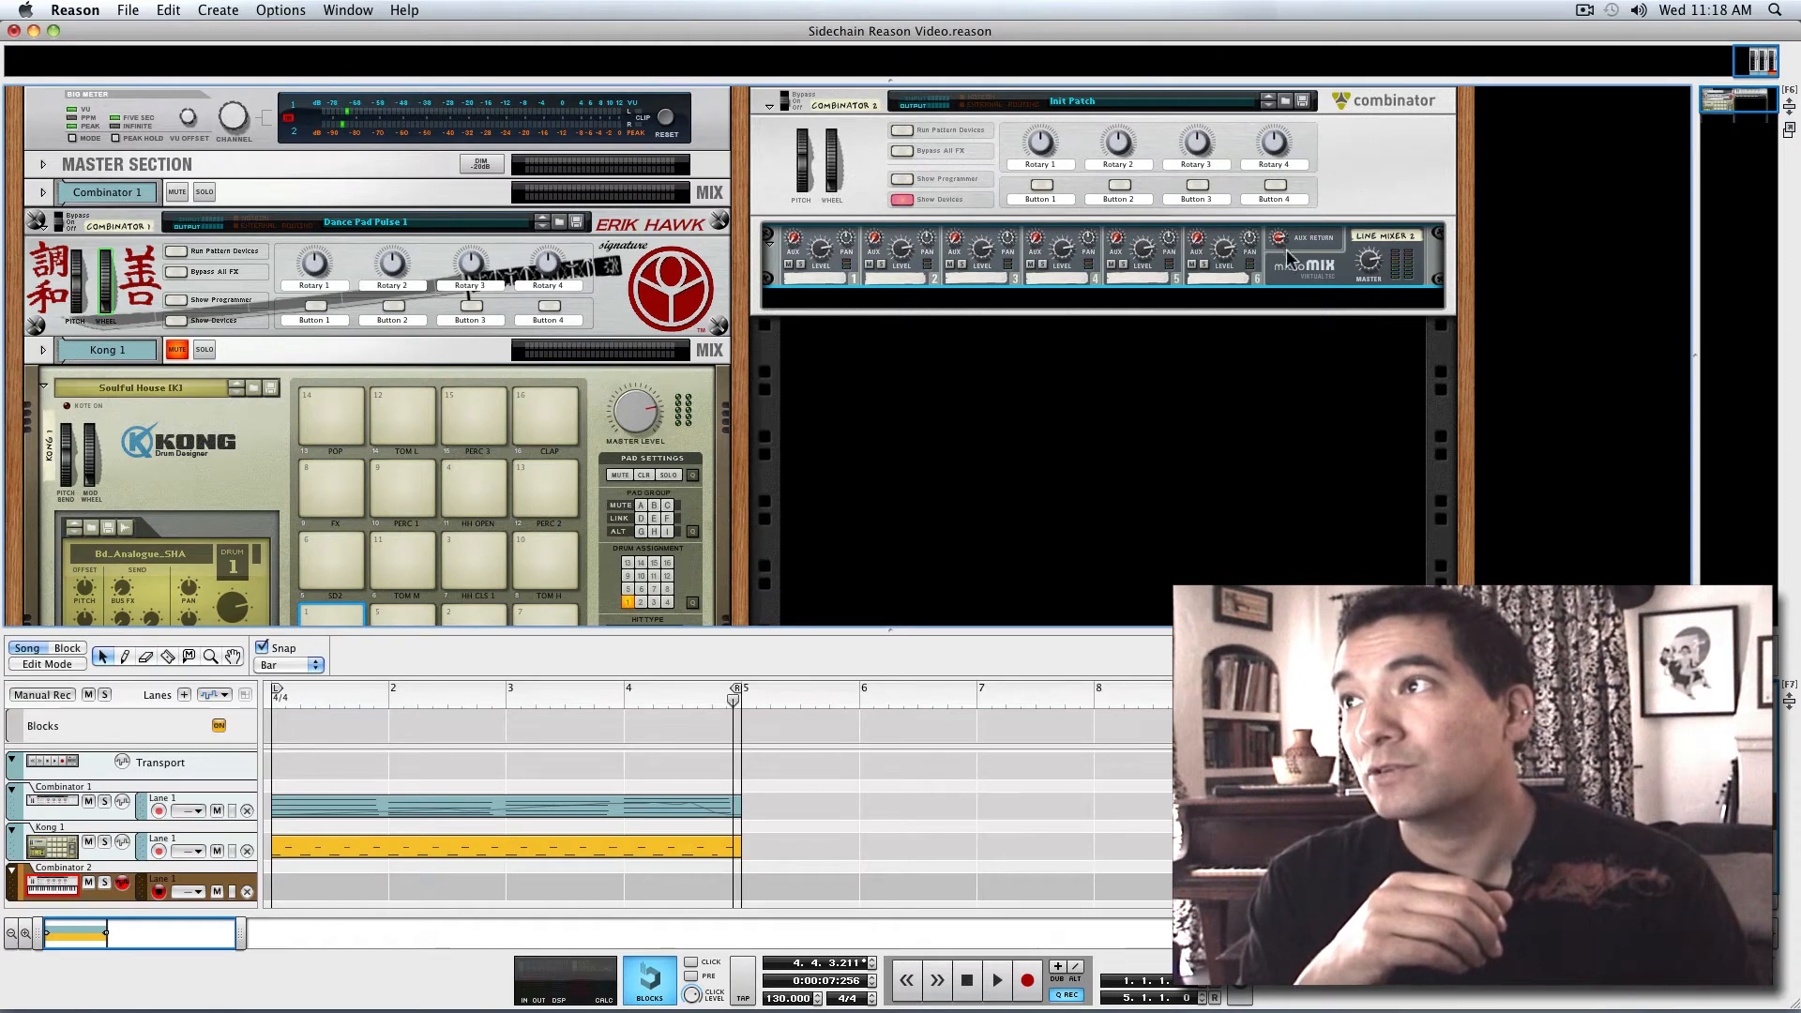
Add a PH-90 Phaser inside the Combinator and place it above the line mixer
left_click(198, 10)
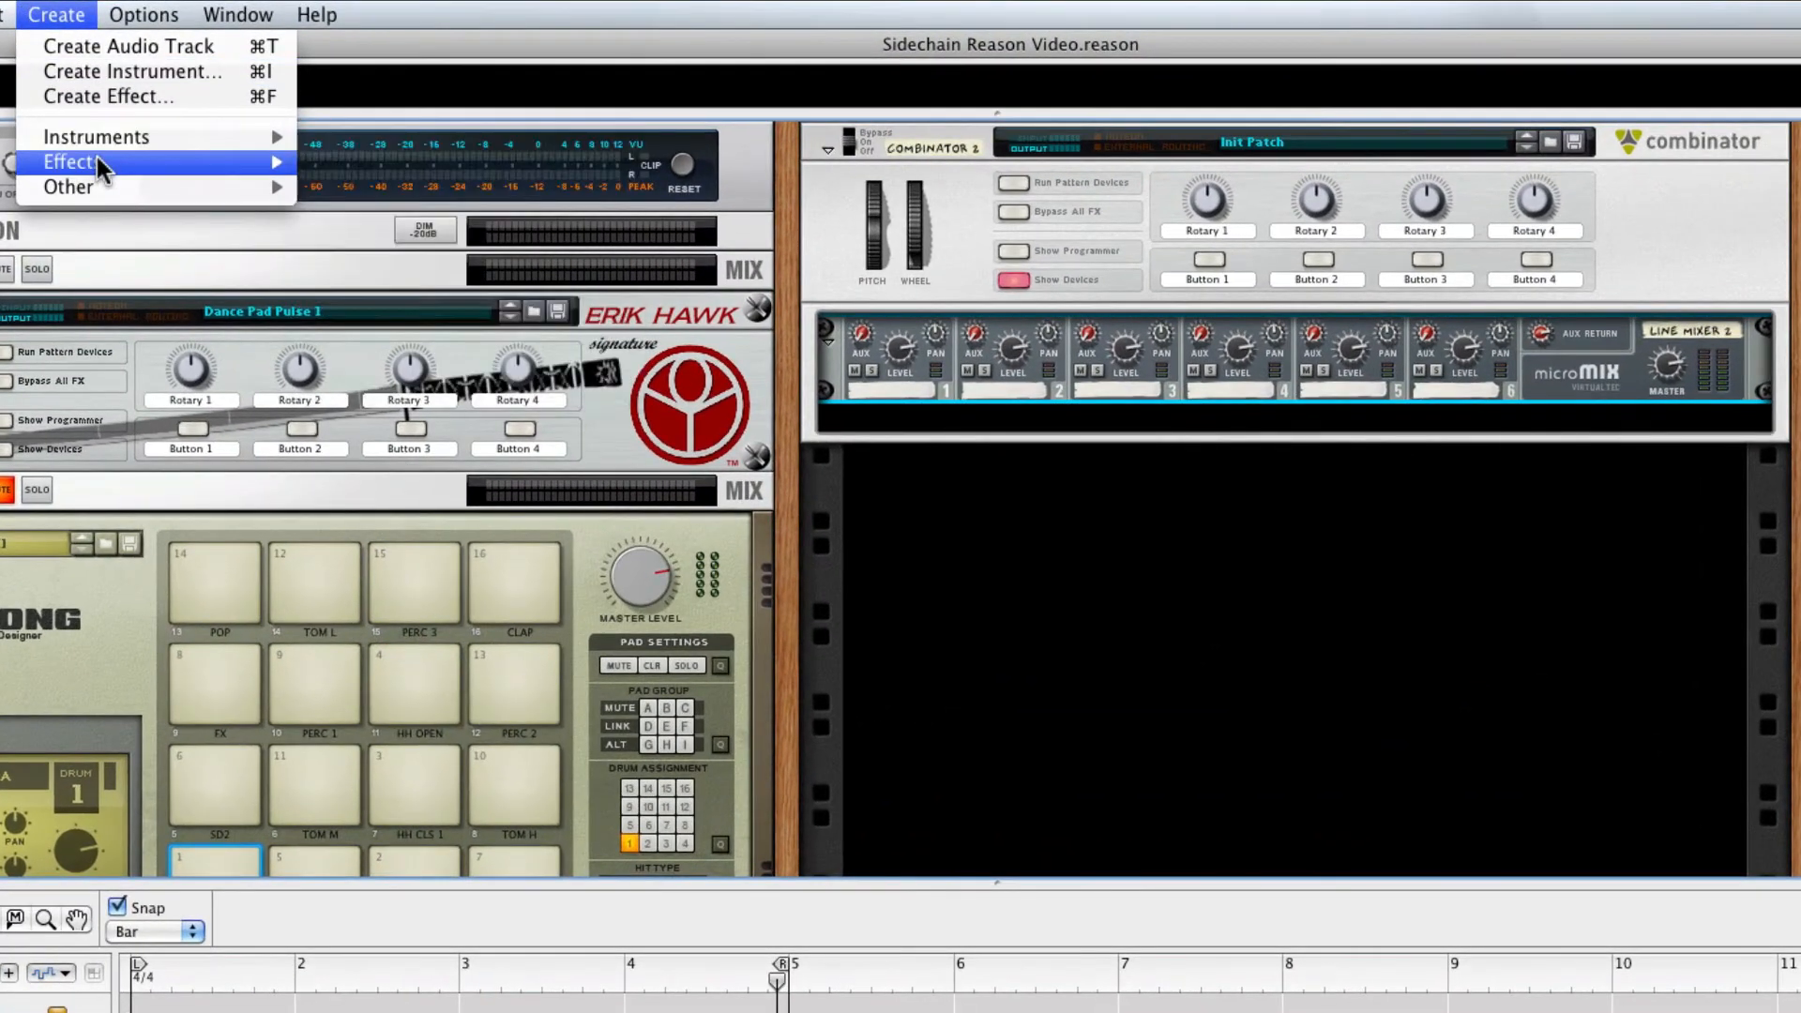
mouse_move(130, 148)
mouse_move(99, 181)
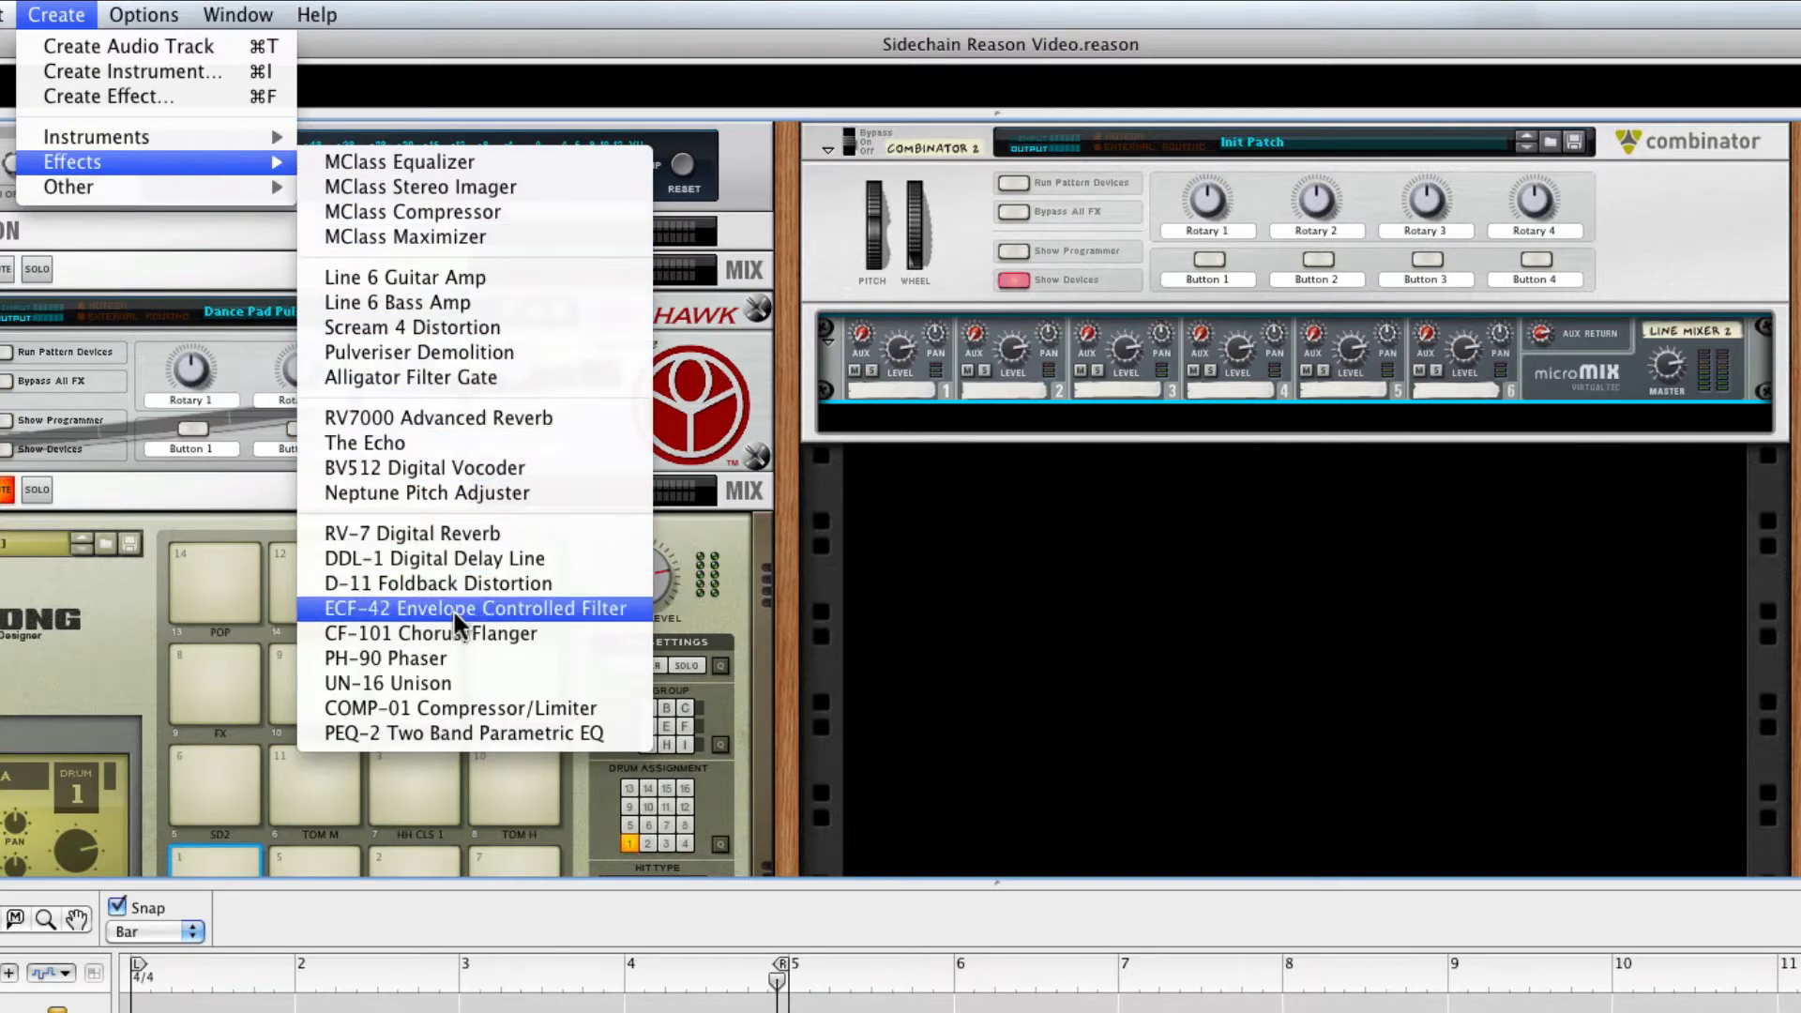
left_click(444, 661)
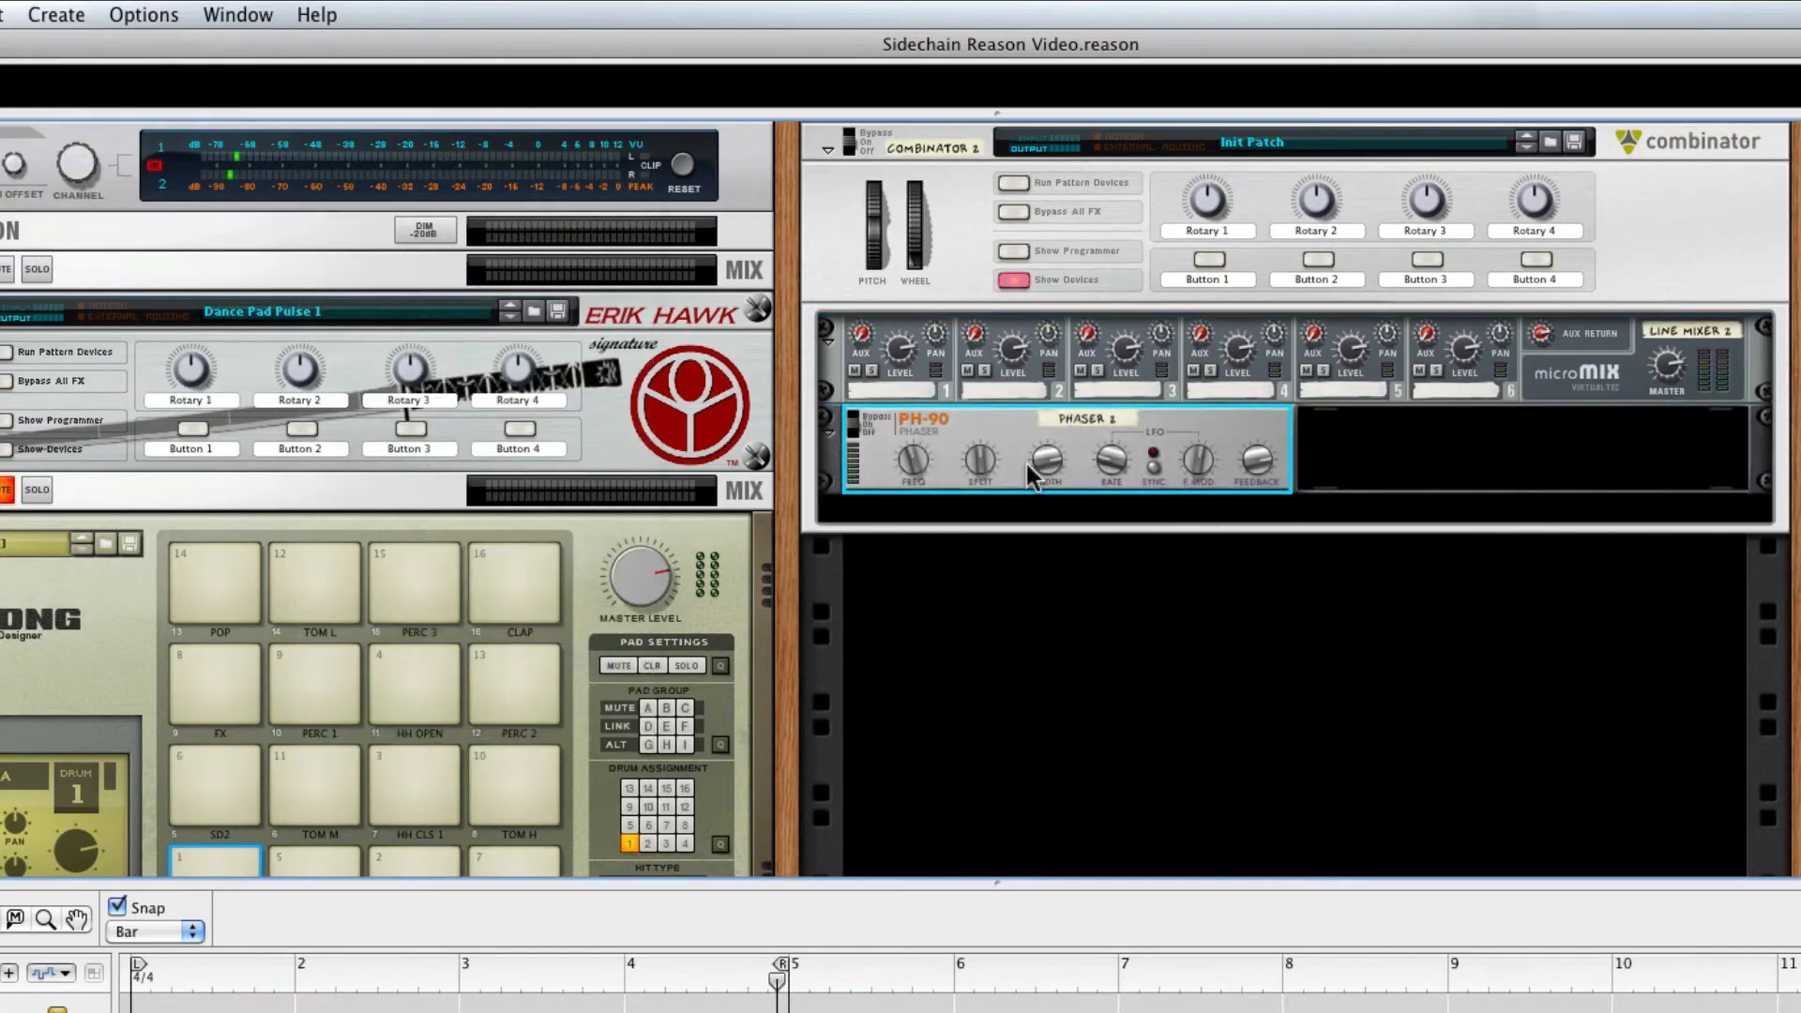
left_click_drag(884, 448, 888, 385)
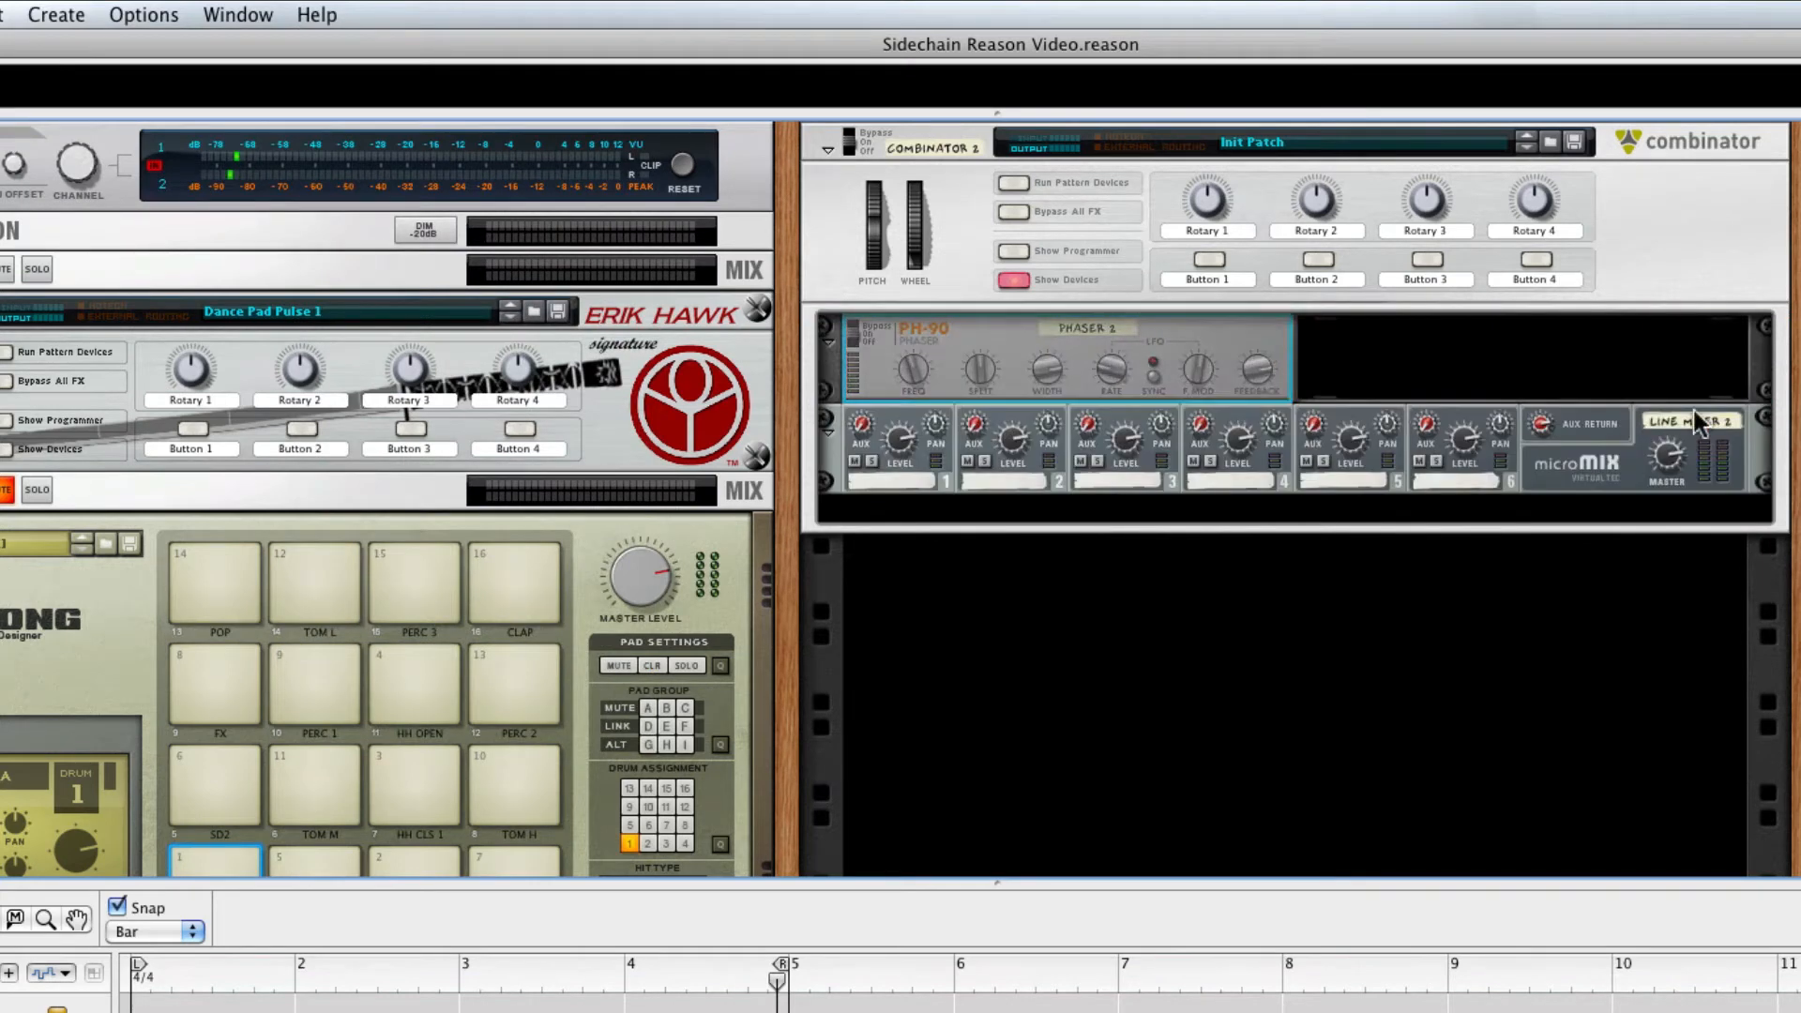
Add a Thor Polysonic Synthesizer below the line mixer inside the Combinator
left_click(1582, 439)
left_click(1545, 508)
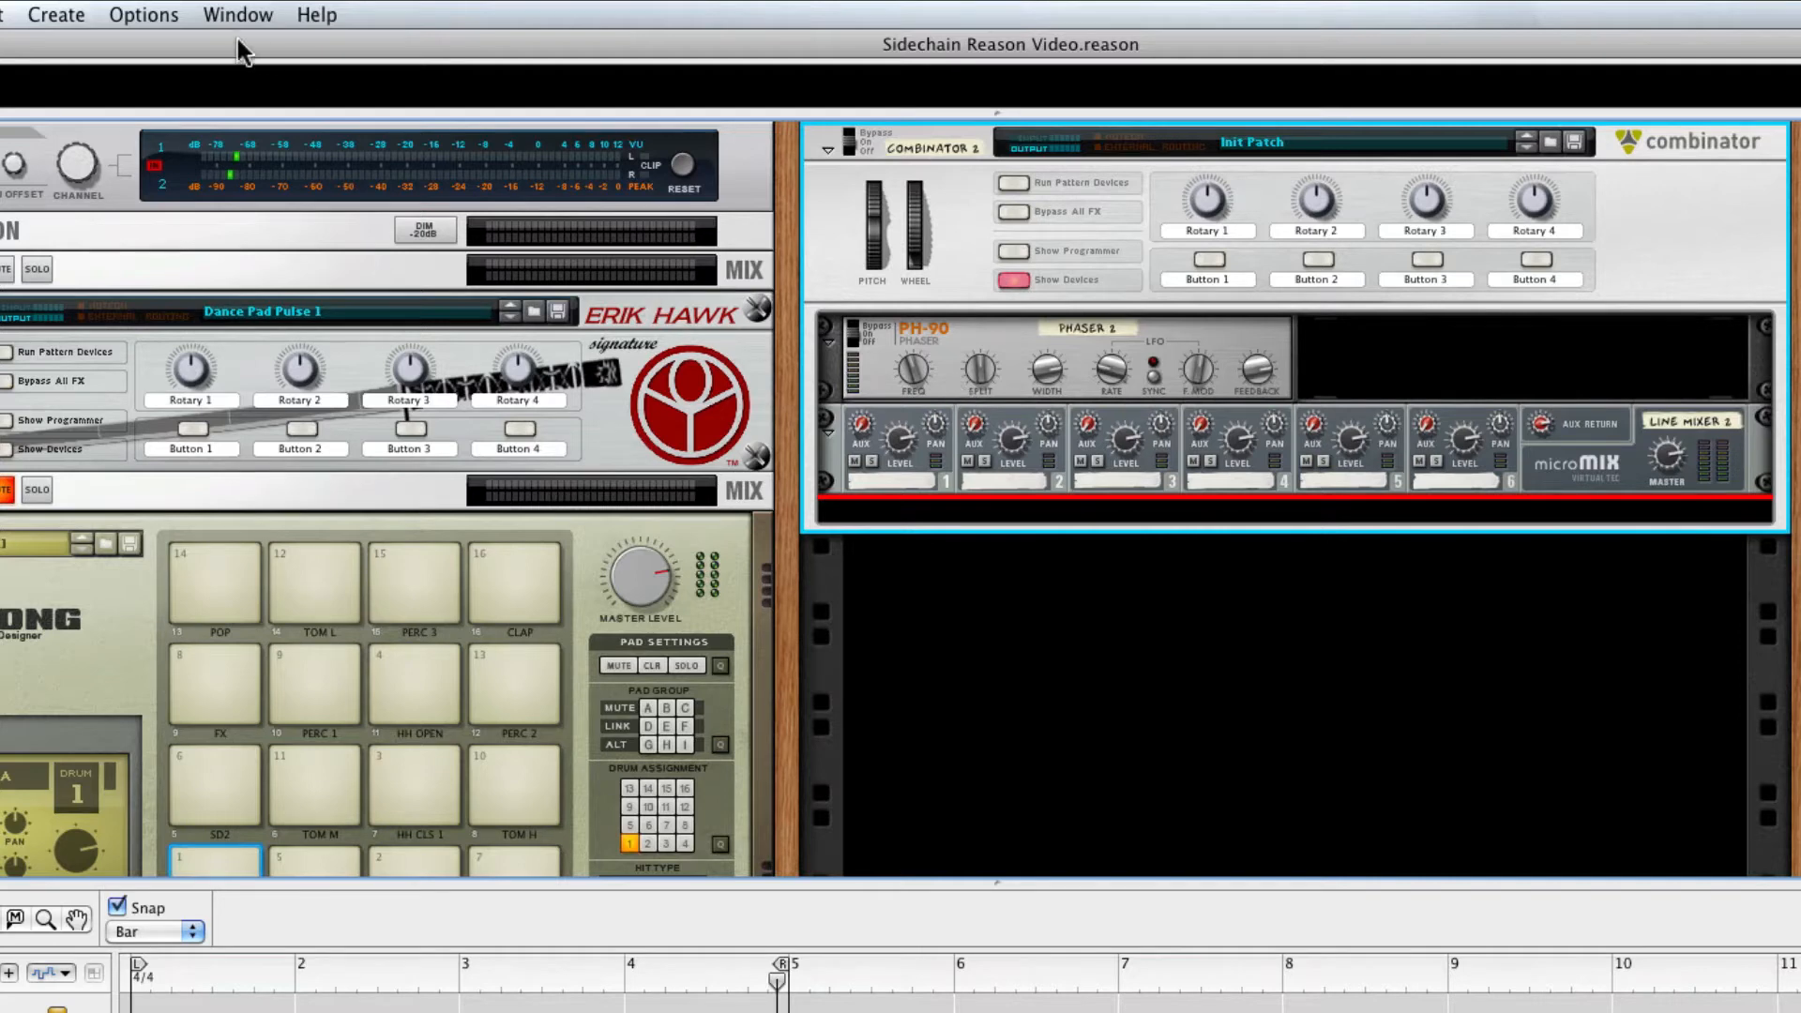
left_click(47, 17)
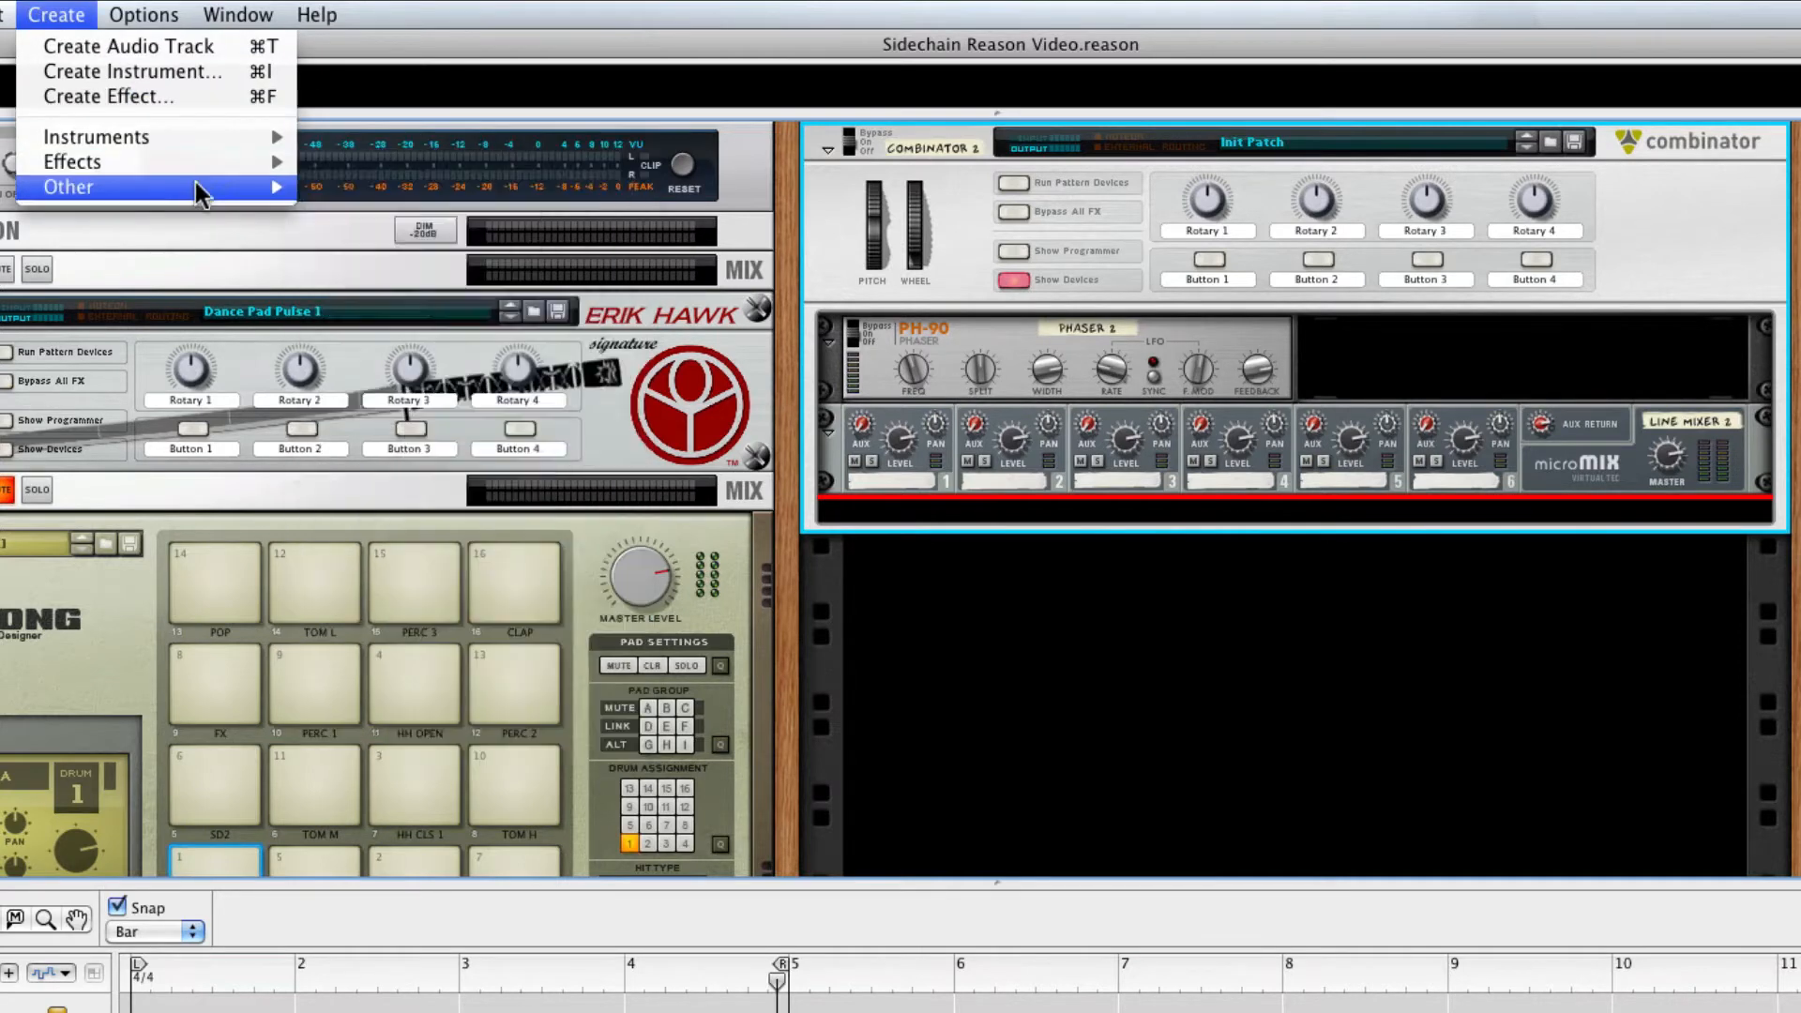
mouse_move(201, 191)
mouse_move(250, 139)
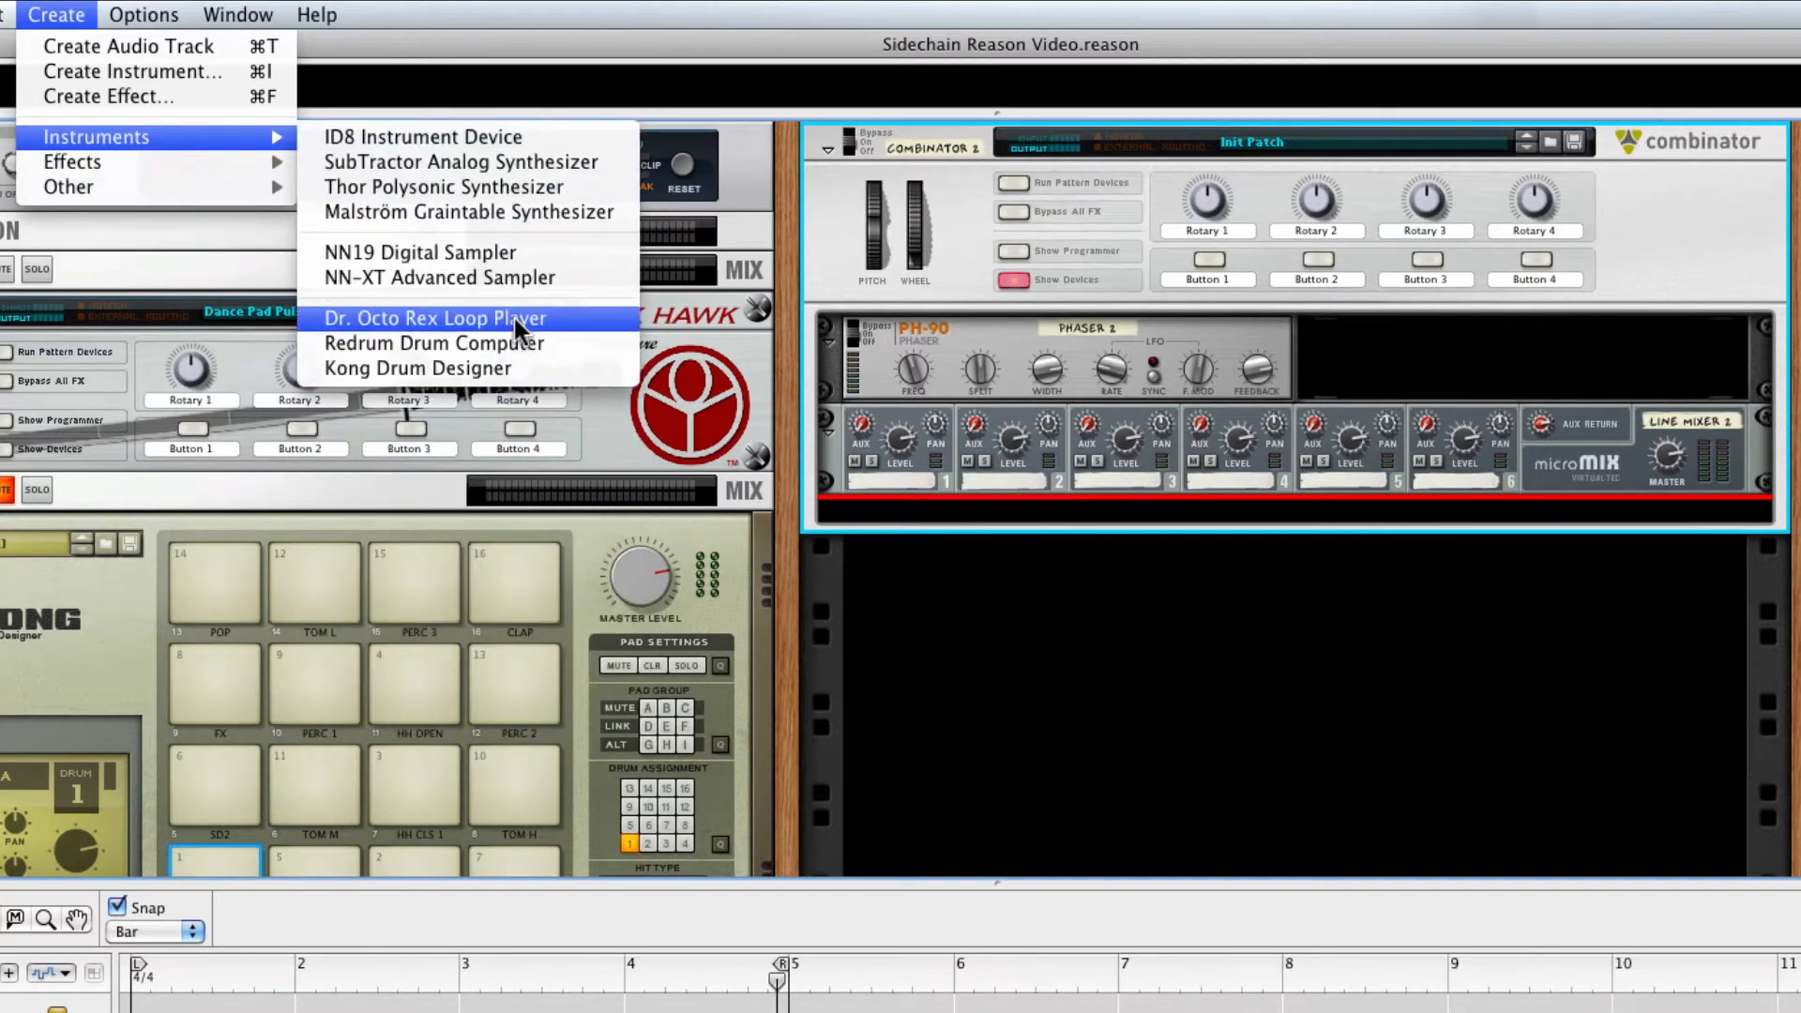
left_click(527, 188)
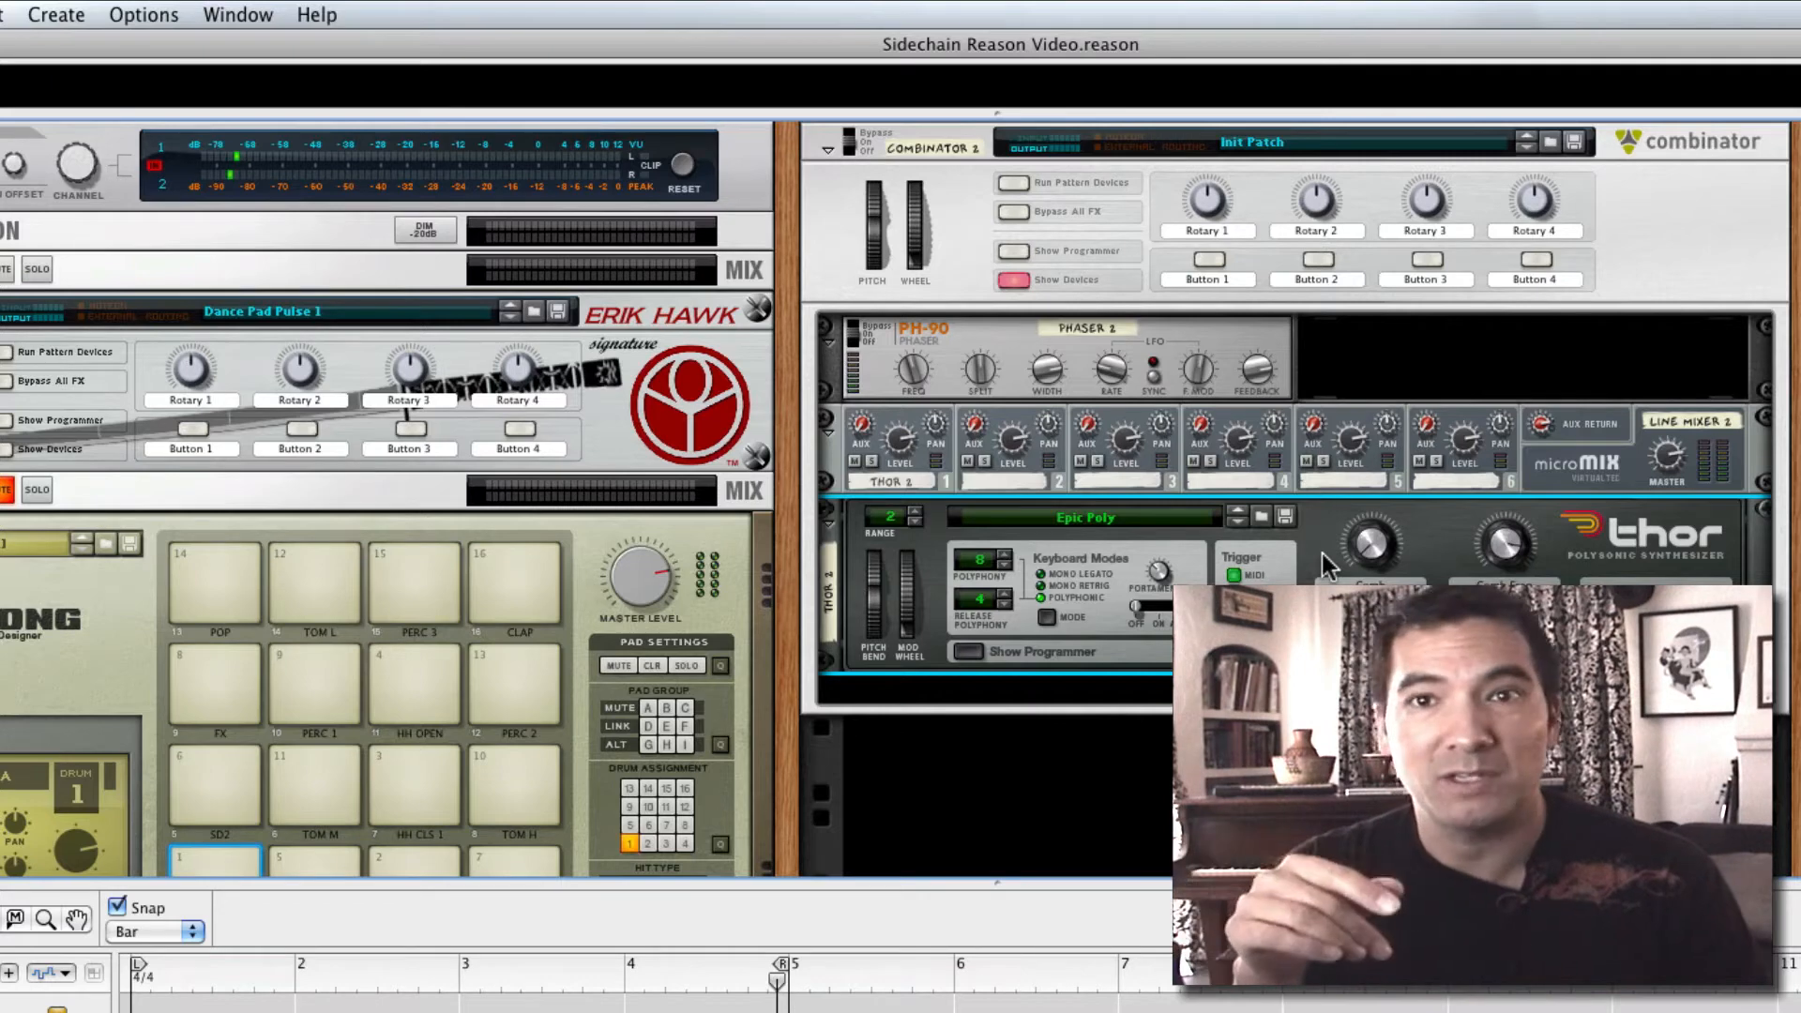
Load the 80s Analog Pad patch from the Pads folder into the Thor synthesizer
left_click(1259, 518)
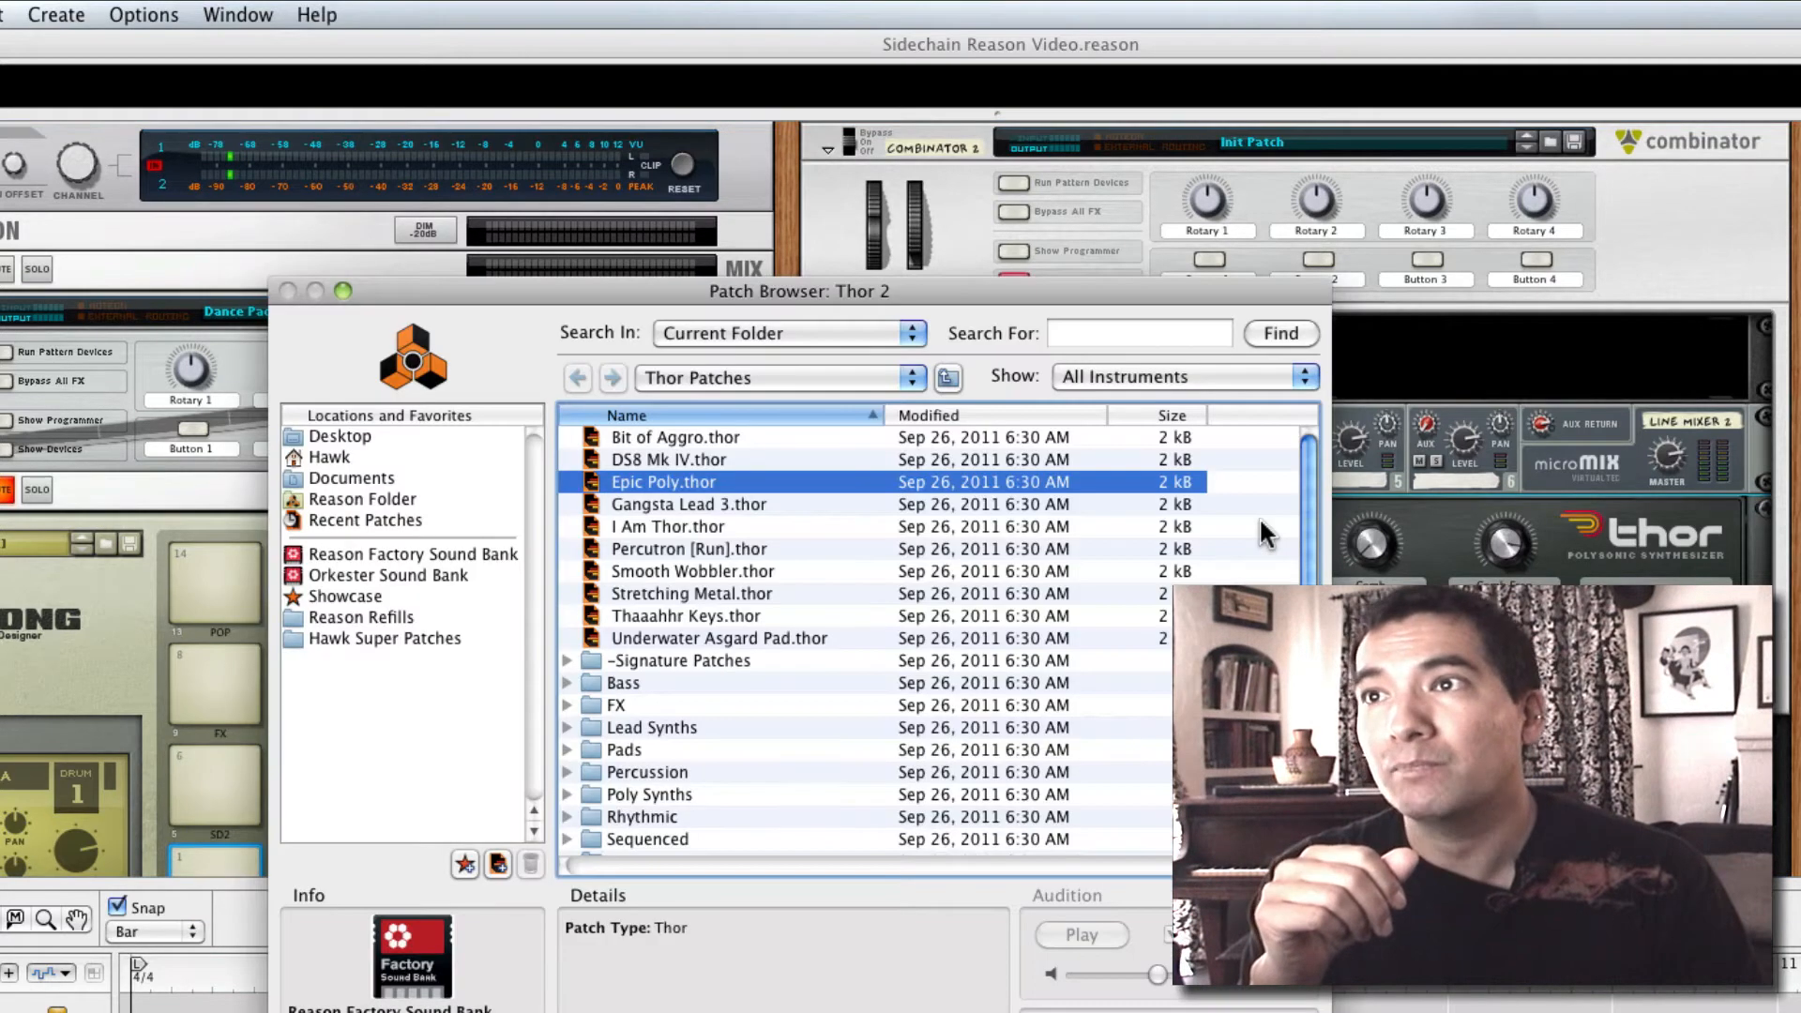
double_click(642, 747)
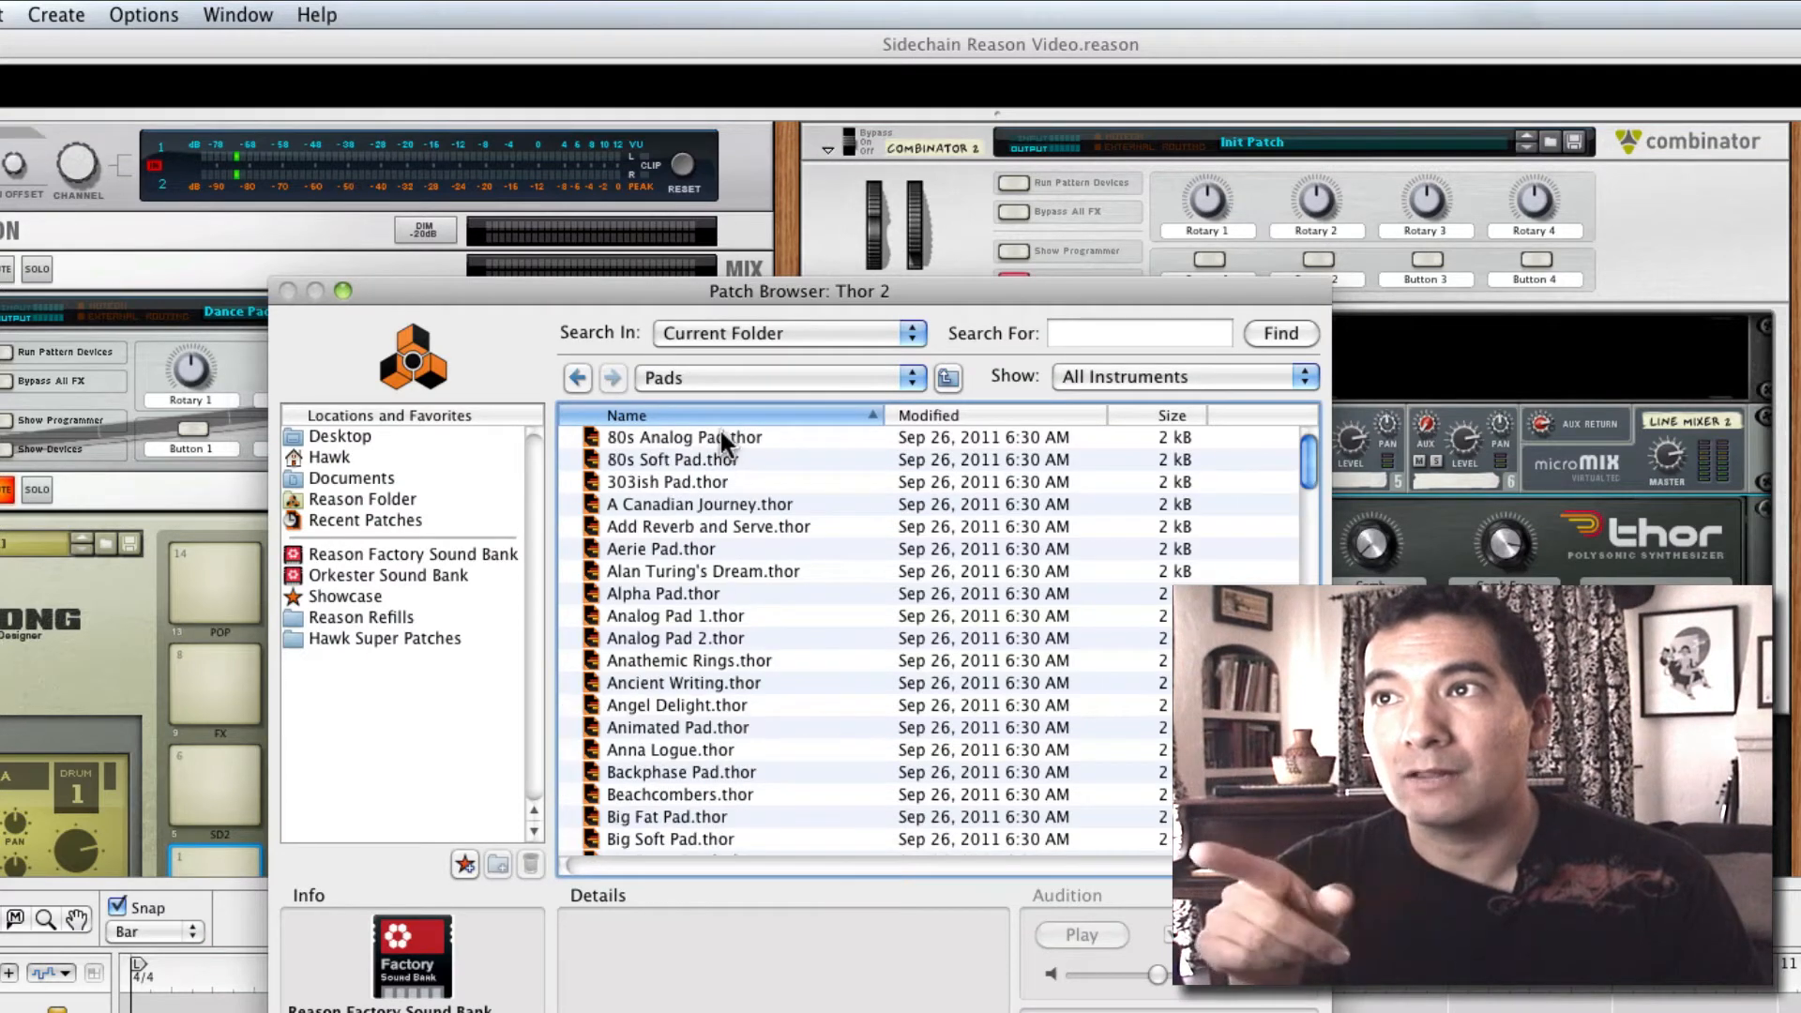
left_click(719, 430)
left_click(1274, 1010)
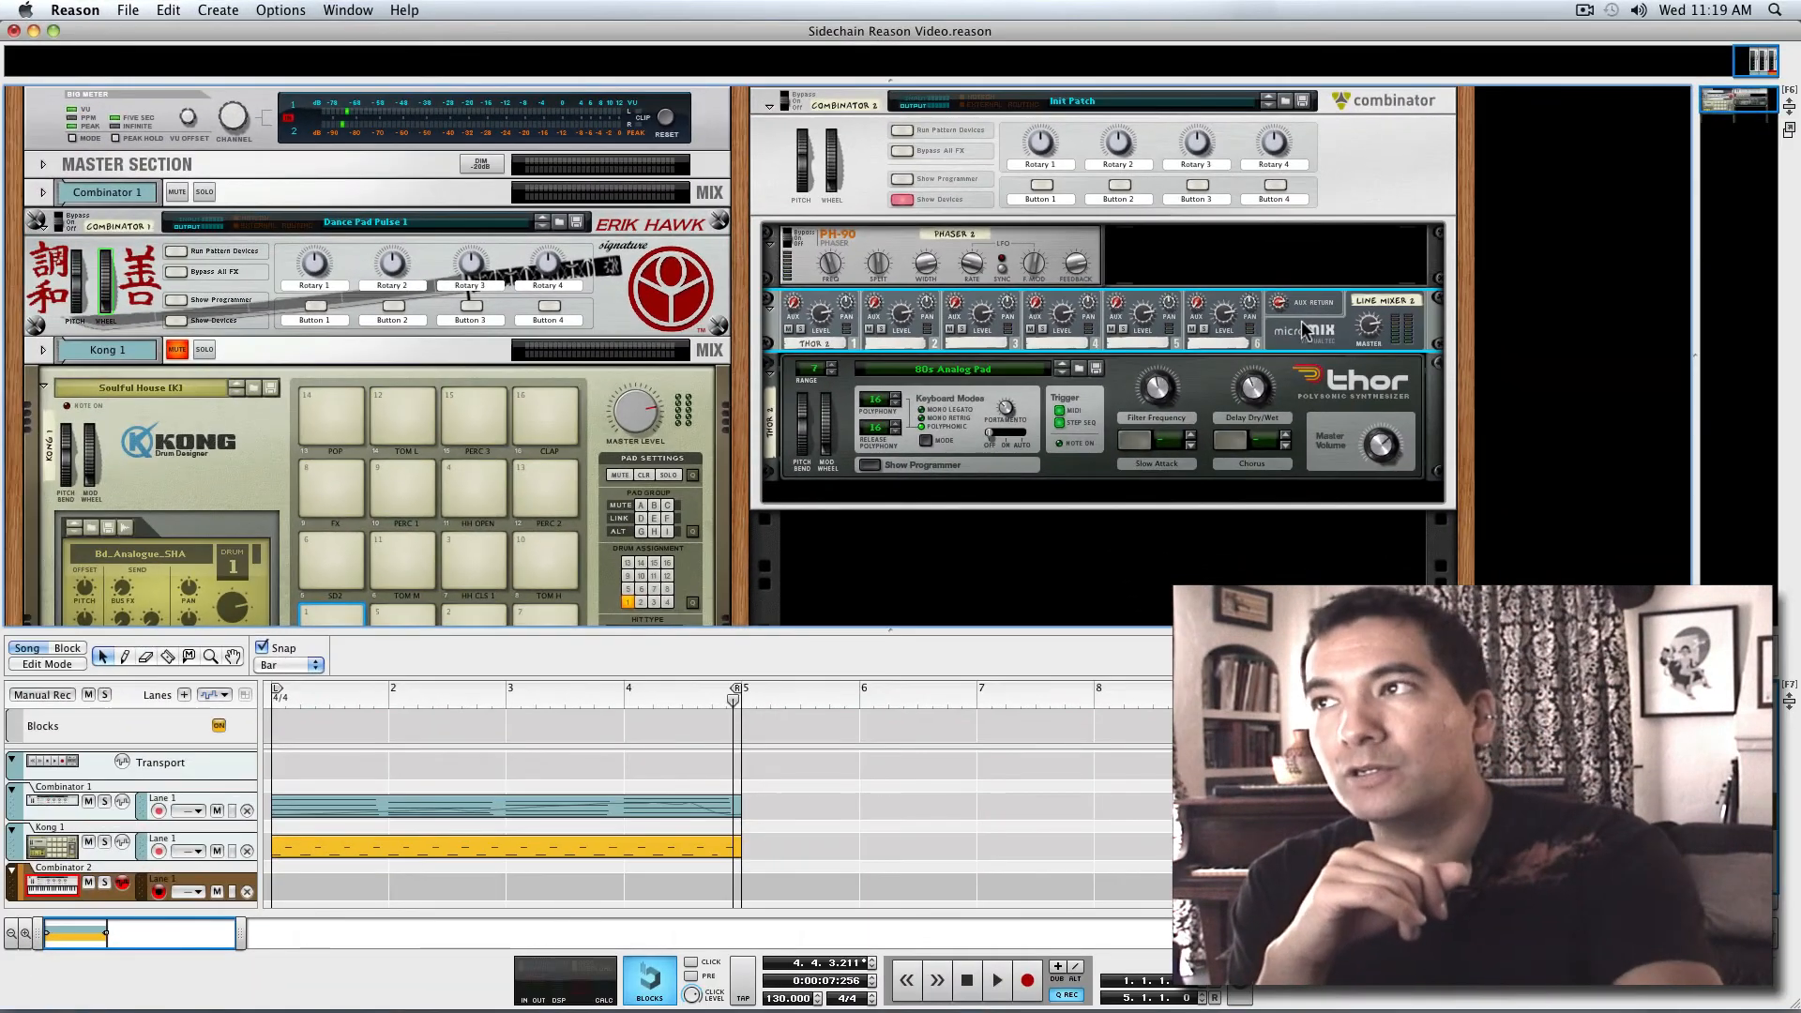
With the rack's rear in view, add an MClass Compressor after the line mixer and place it at the head of the Combinator's devices
key("Tab")
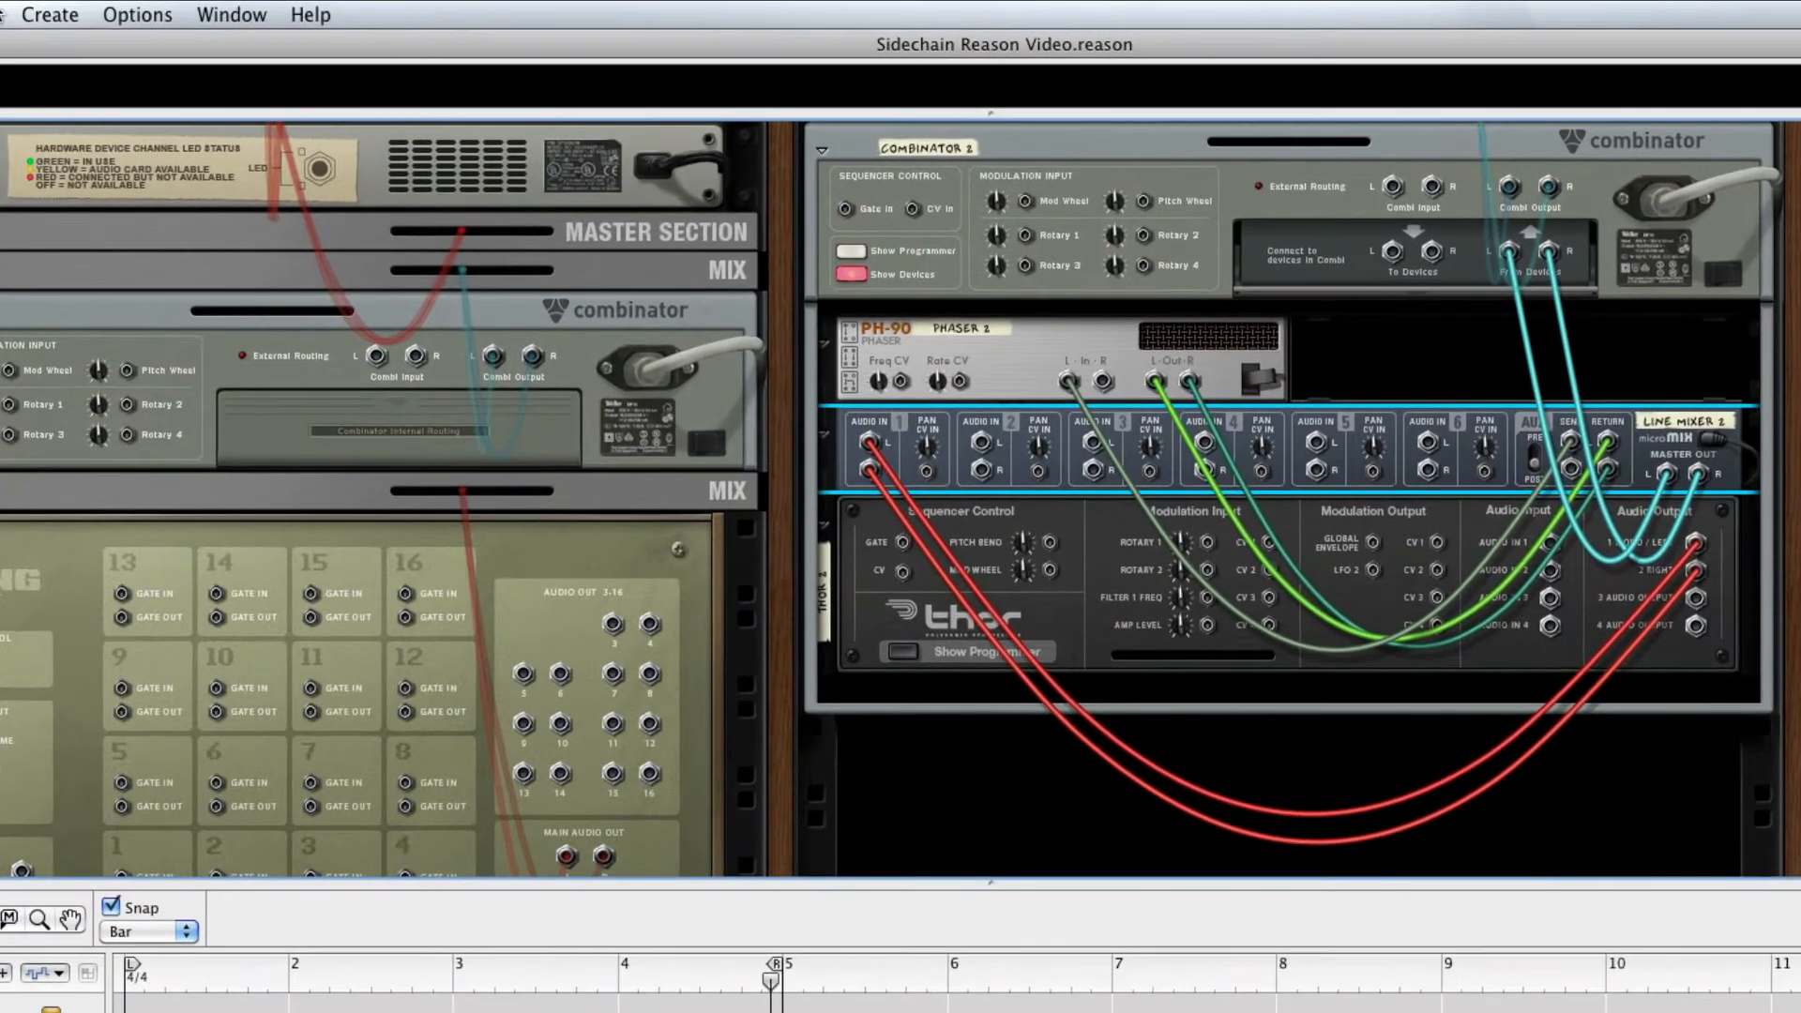
left_click(47, 16)
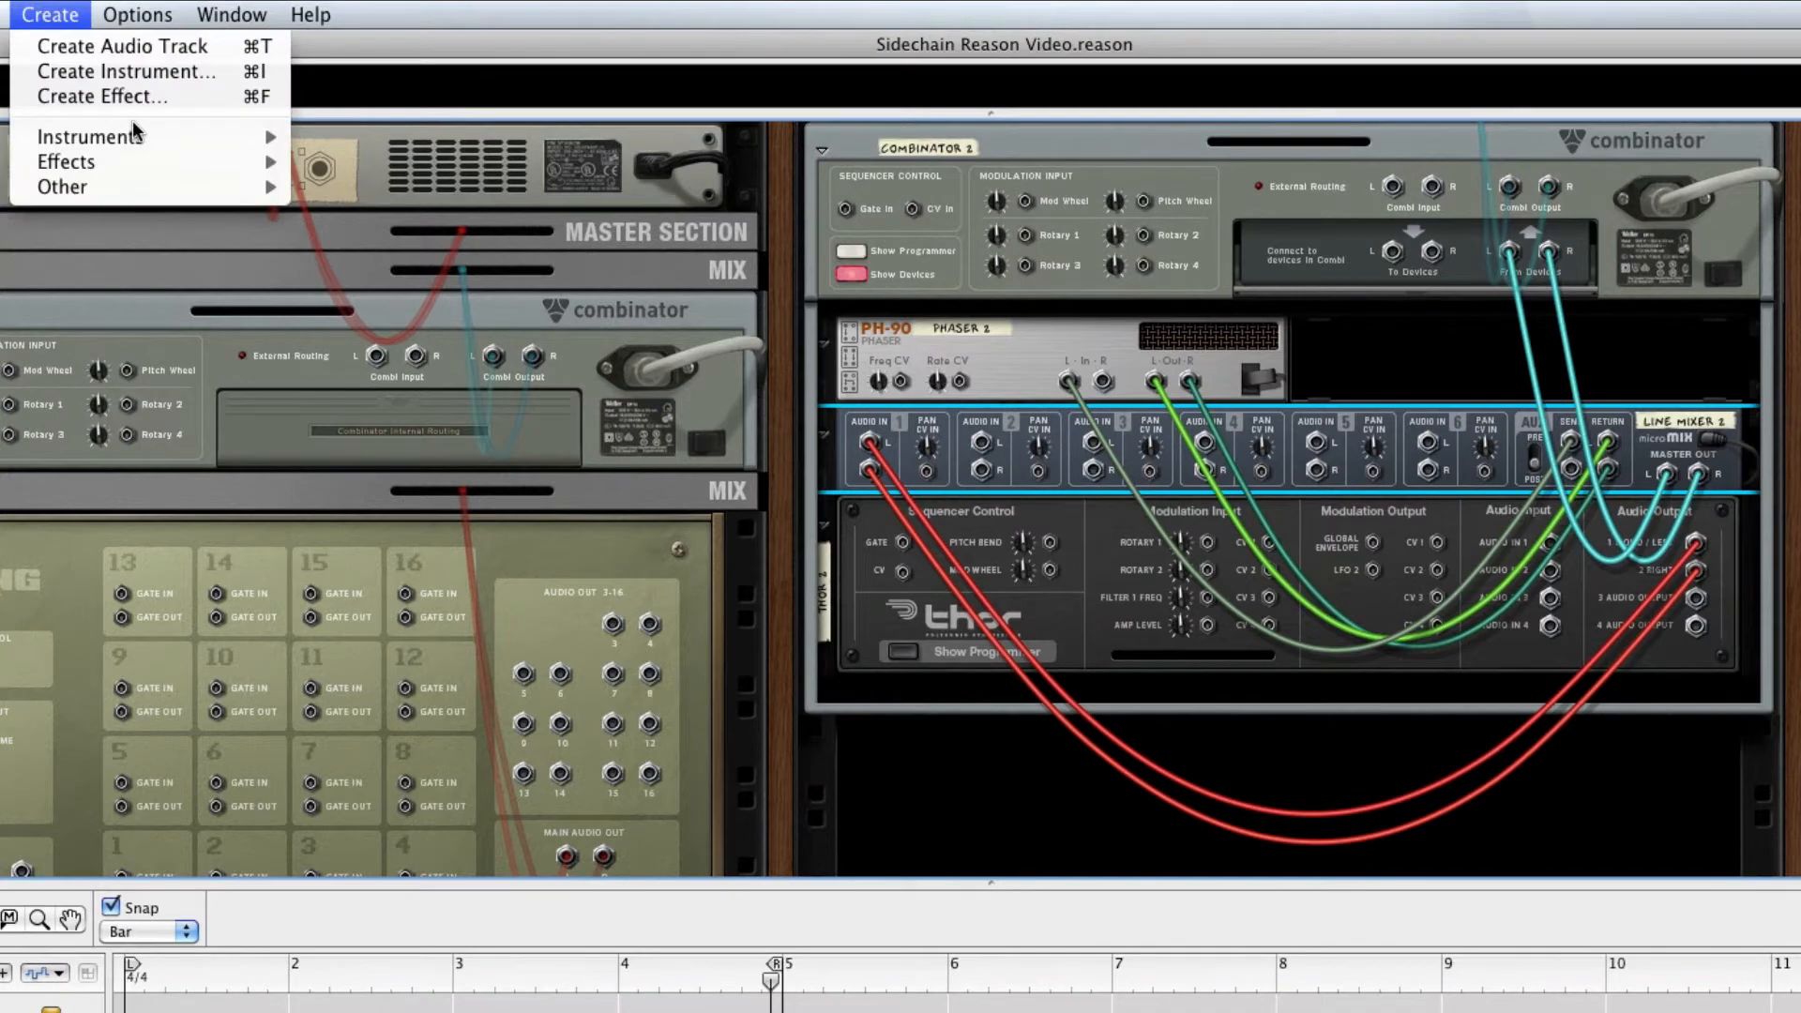
mouse_move(138, 164)
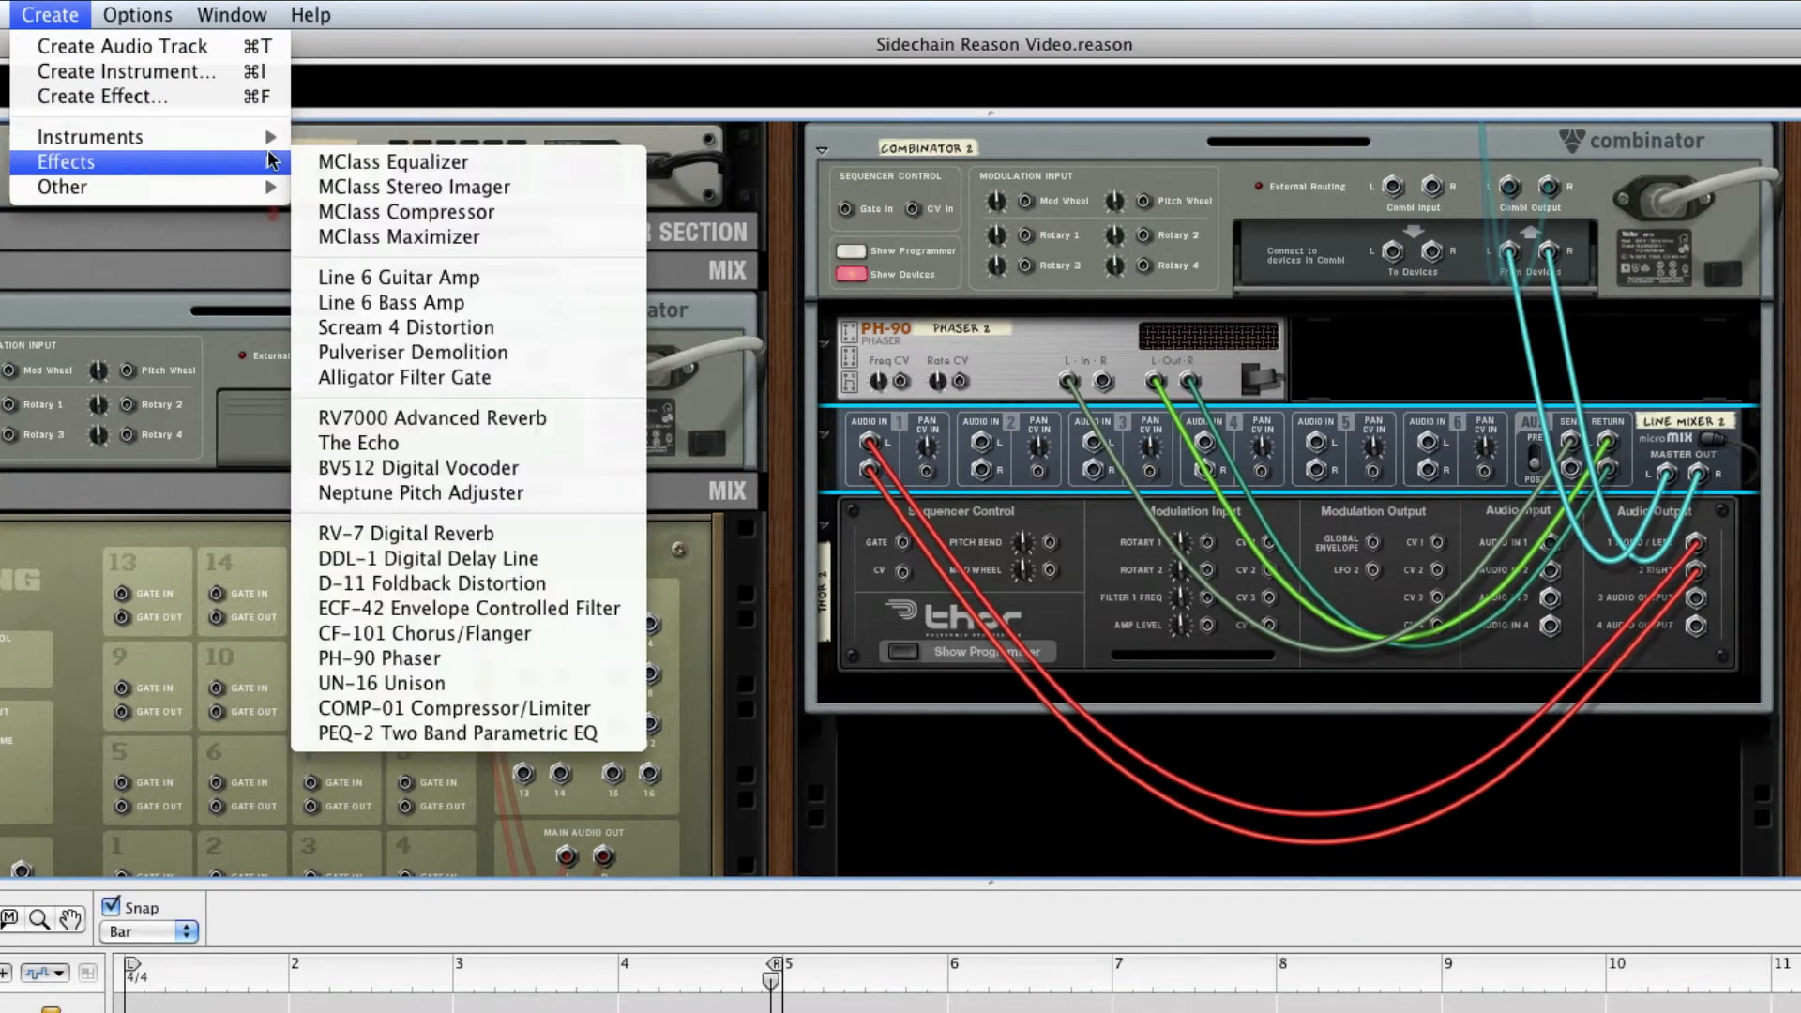
left_click(439, 212)
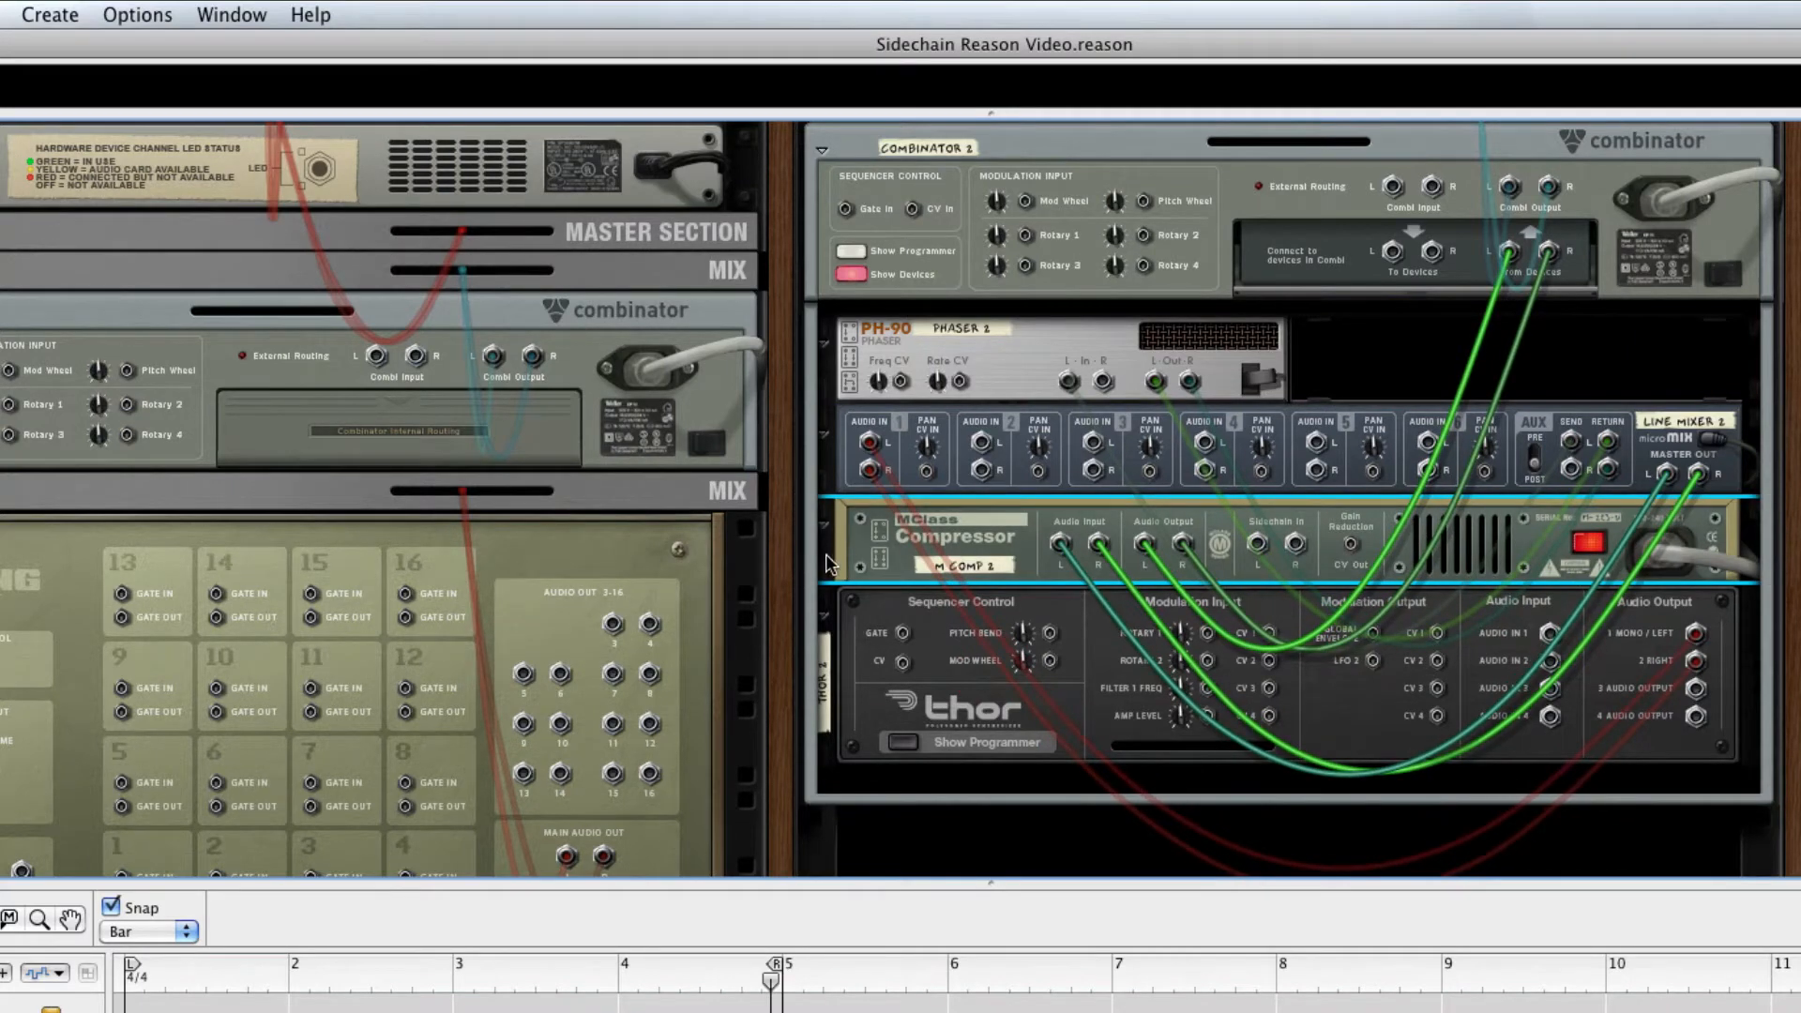
left_click_drag(827, 563, 841, 366)
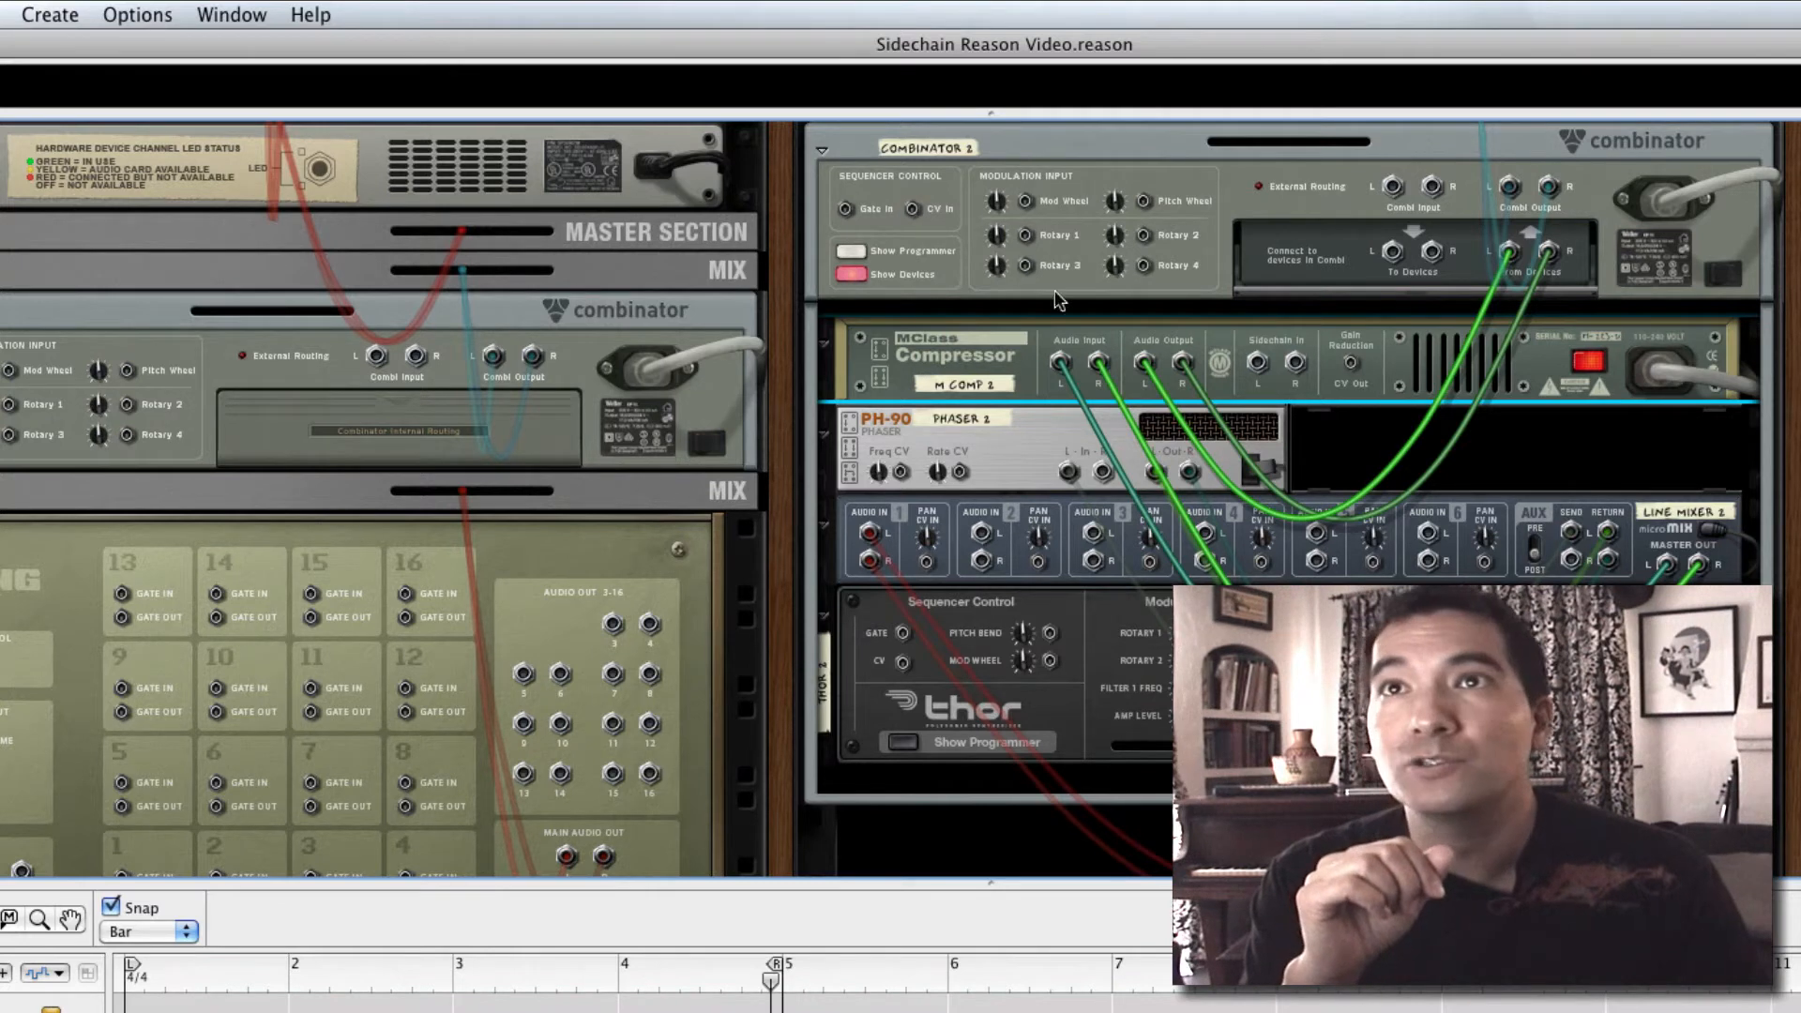
Add a Redrum Drum Computer directly below the MClass Compressor and initialize its patch
left_click(49, 14)
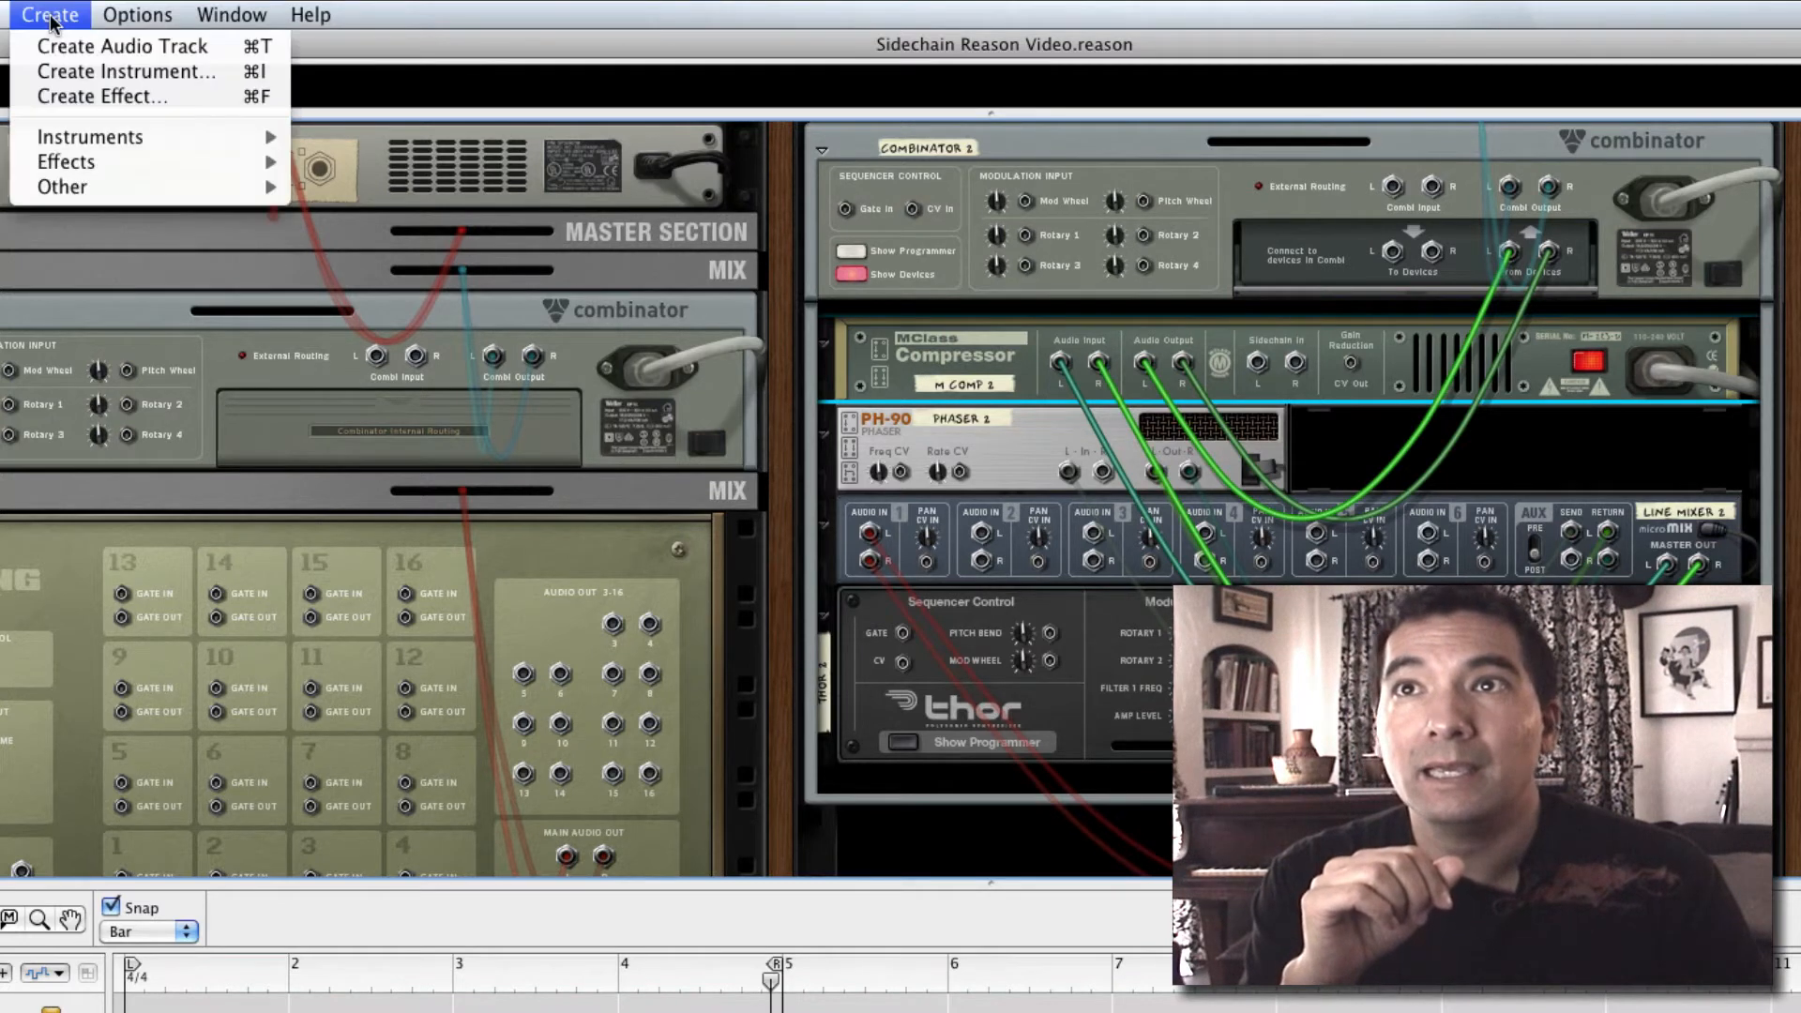
mouse_move(171, 137)
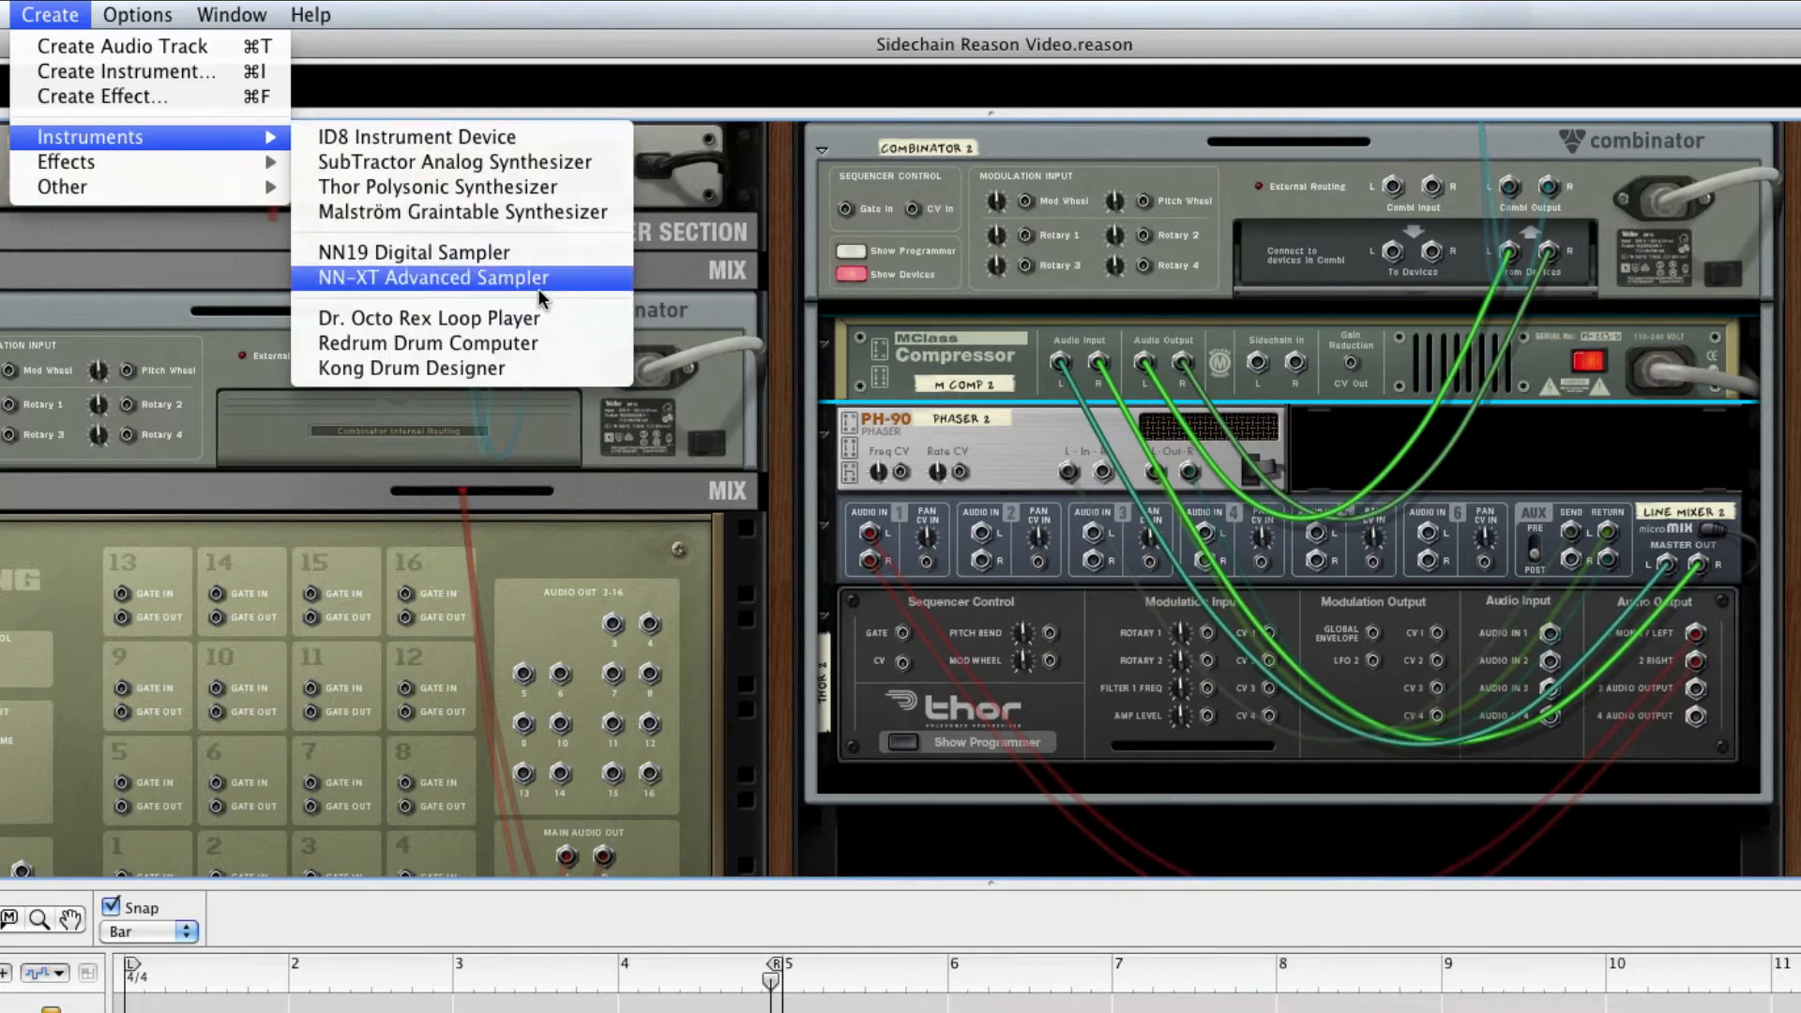
left_click(547, 345)
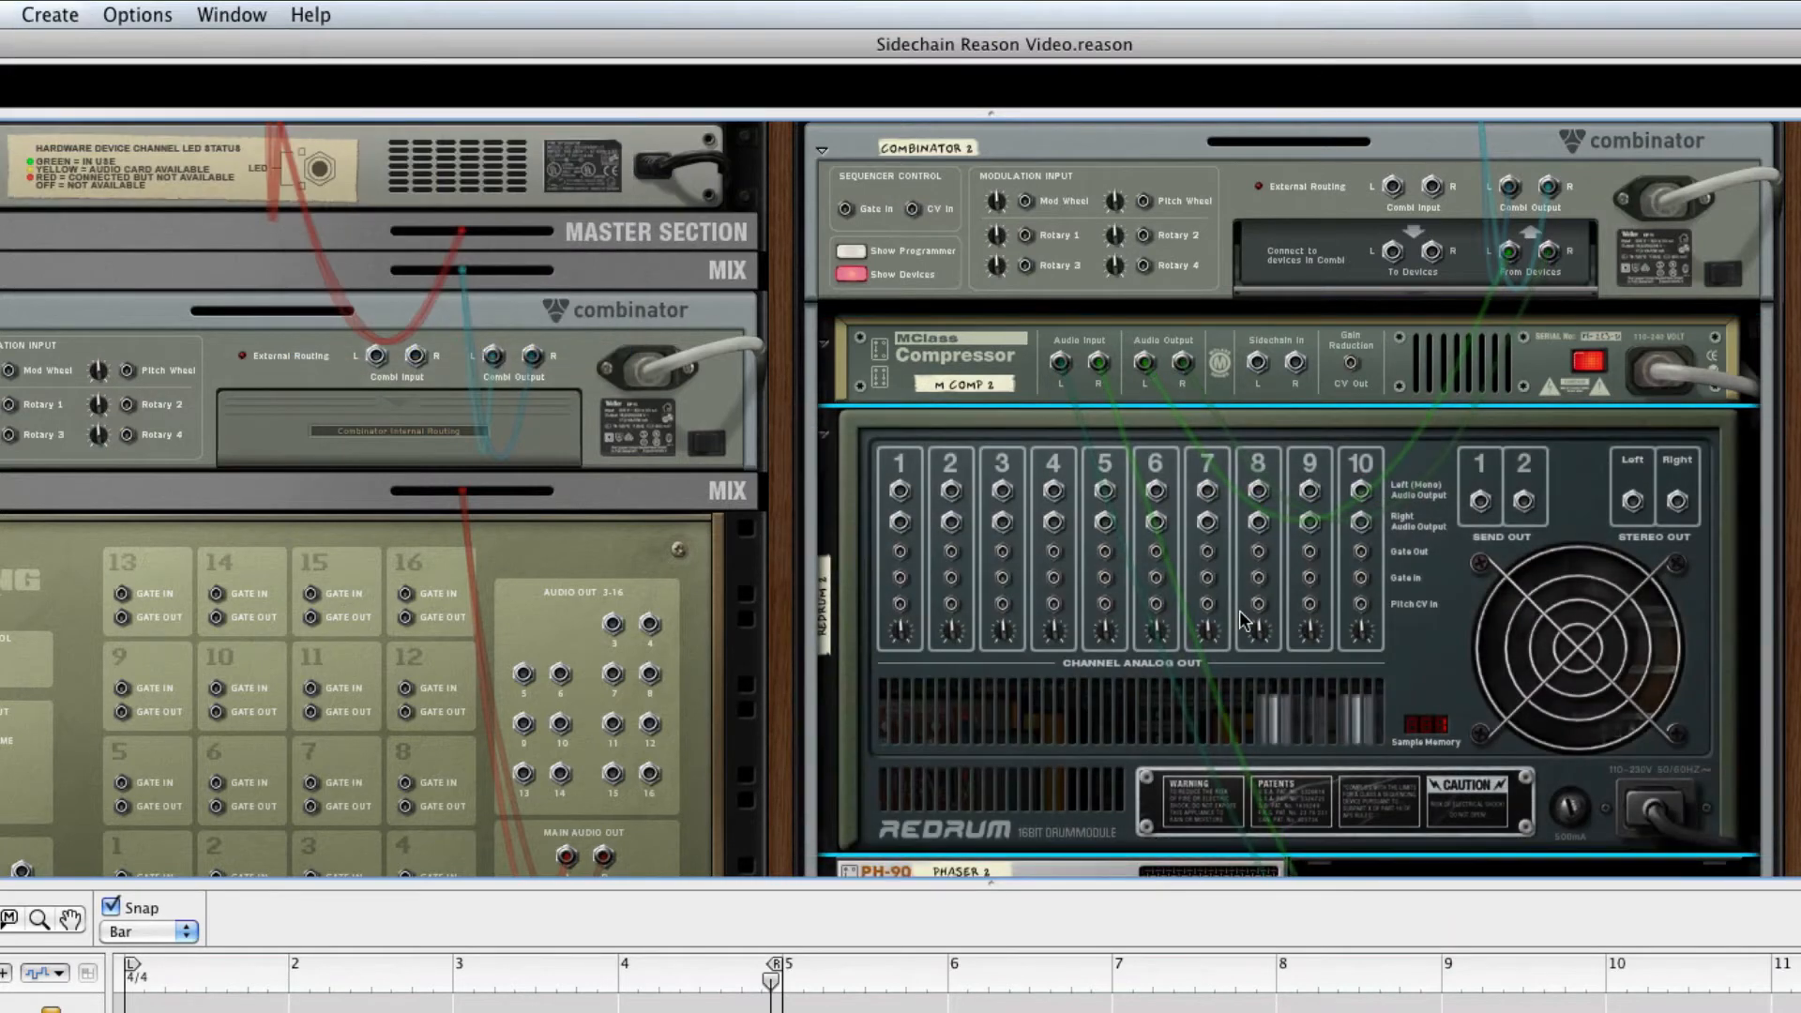
key("Tab")
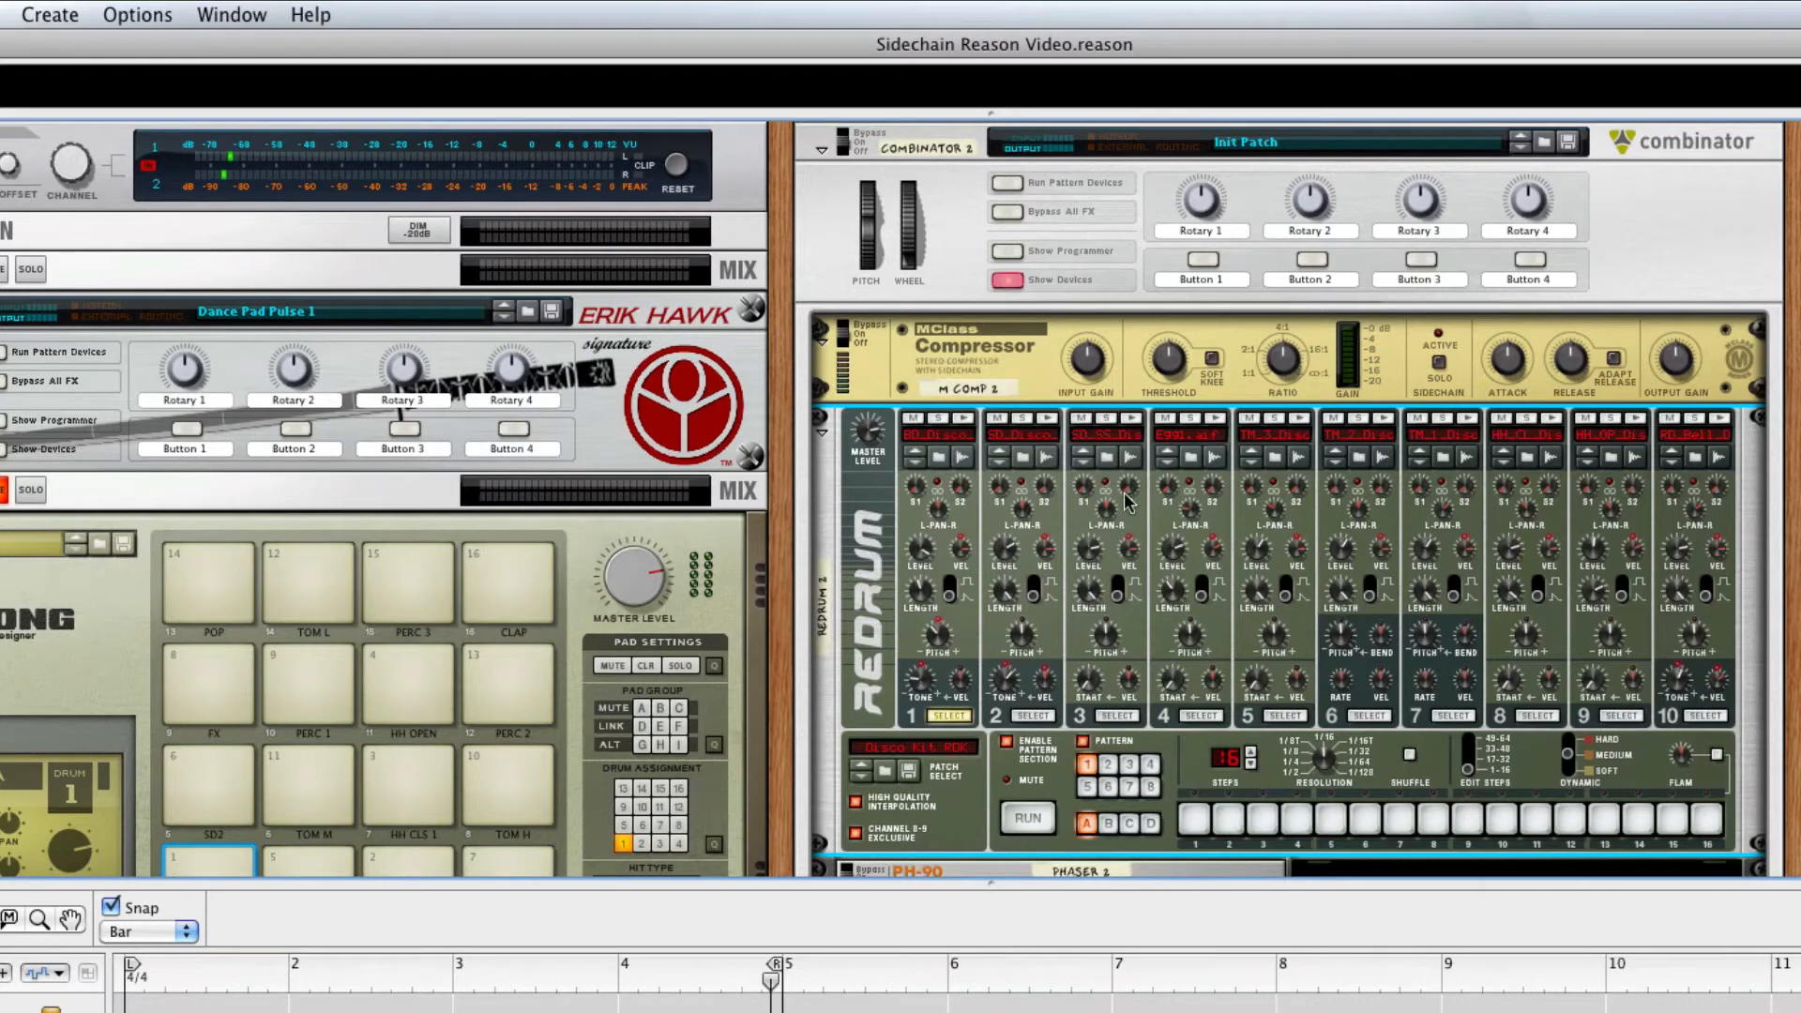
right_click(859, 503)
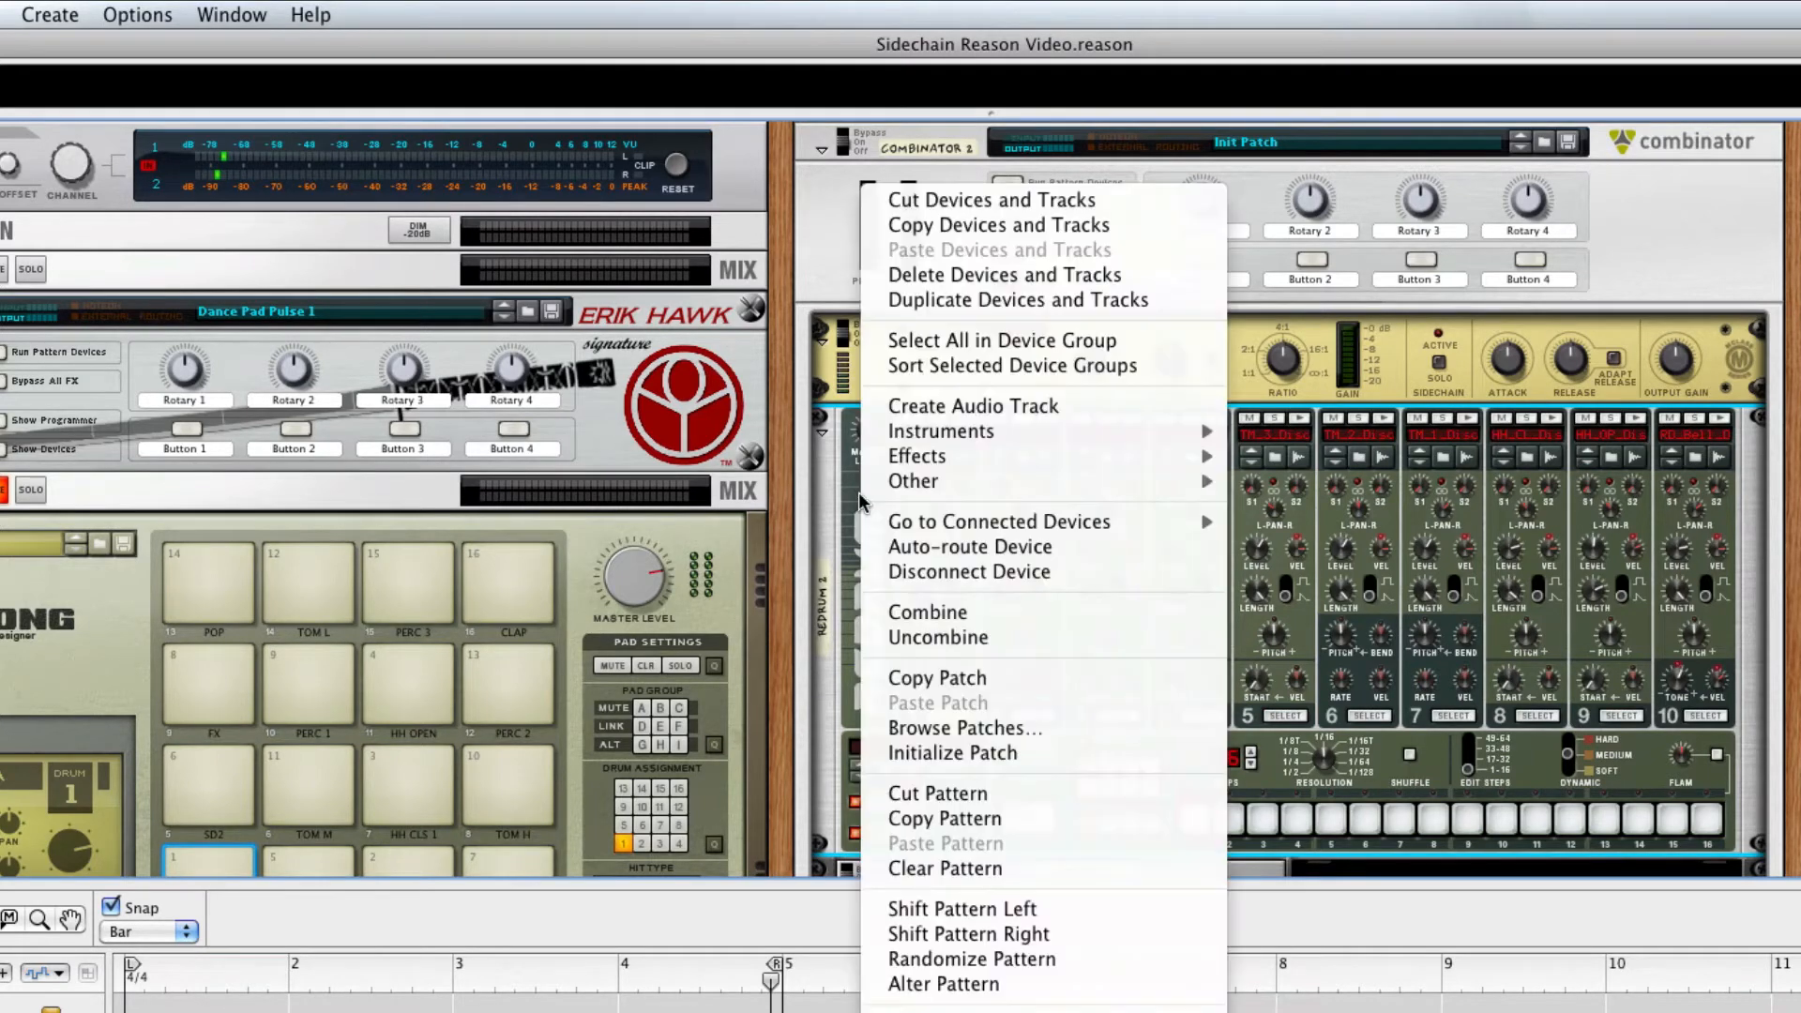
left_click(1077, 753)
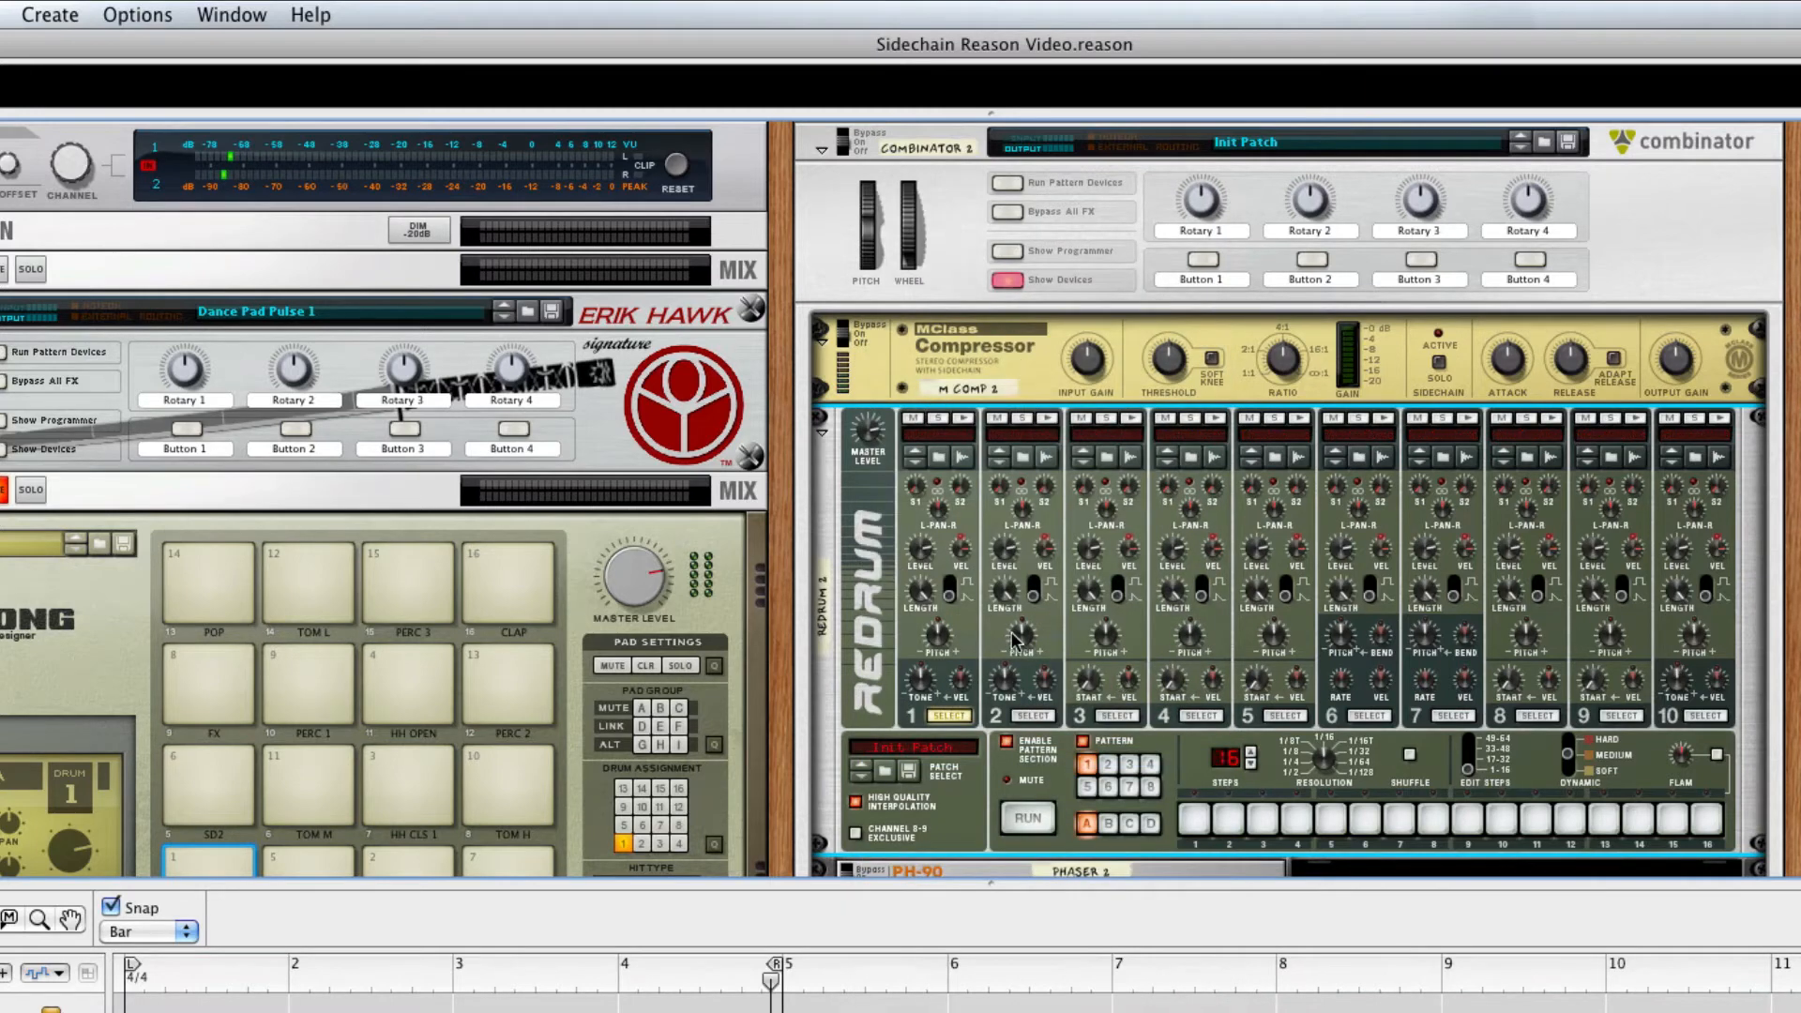
Load the bass drum sample Bd_Arena_TSB.aiff into Redrum's drum channel 1
left_click(938, 459)
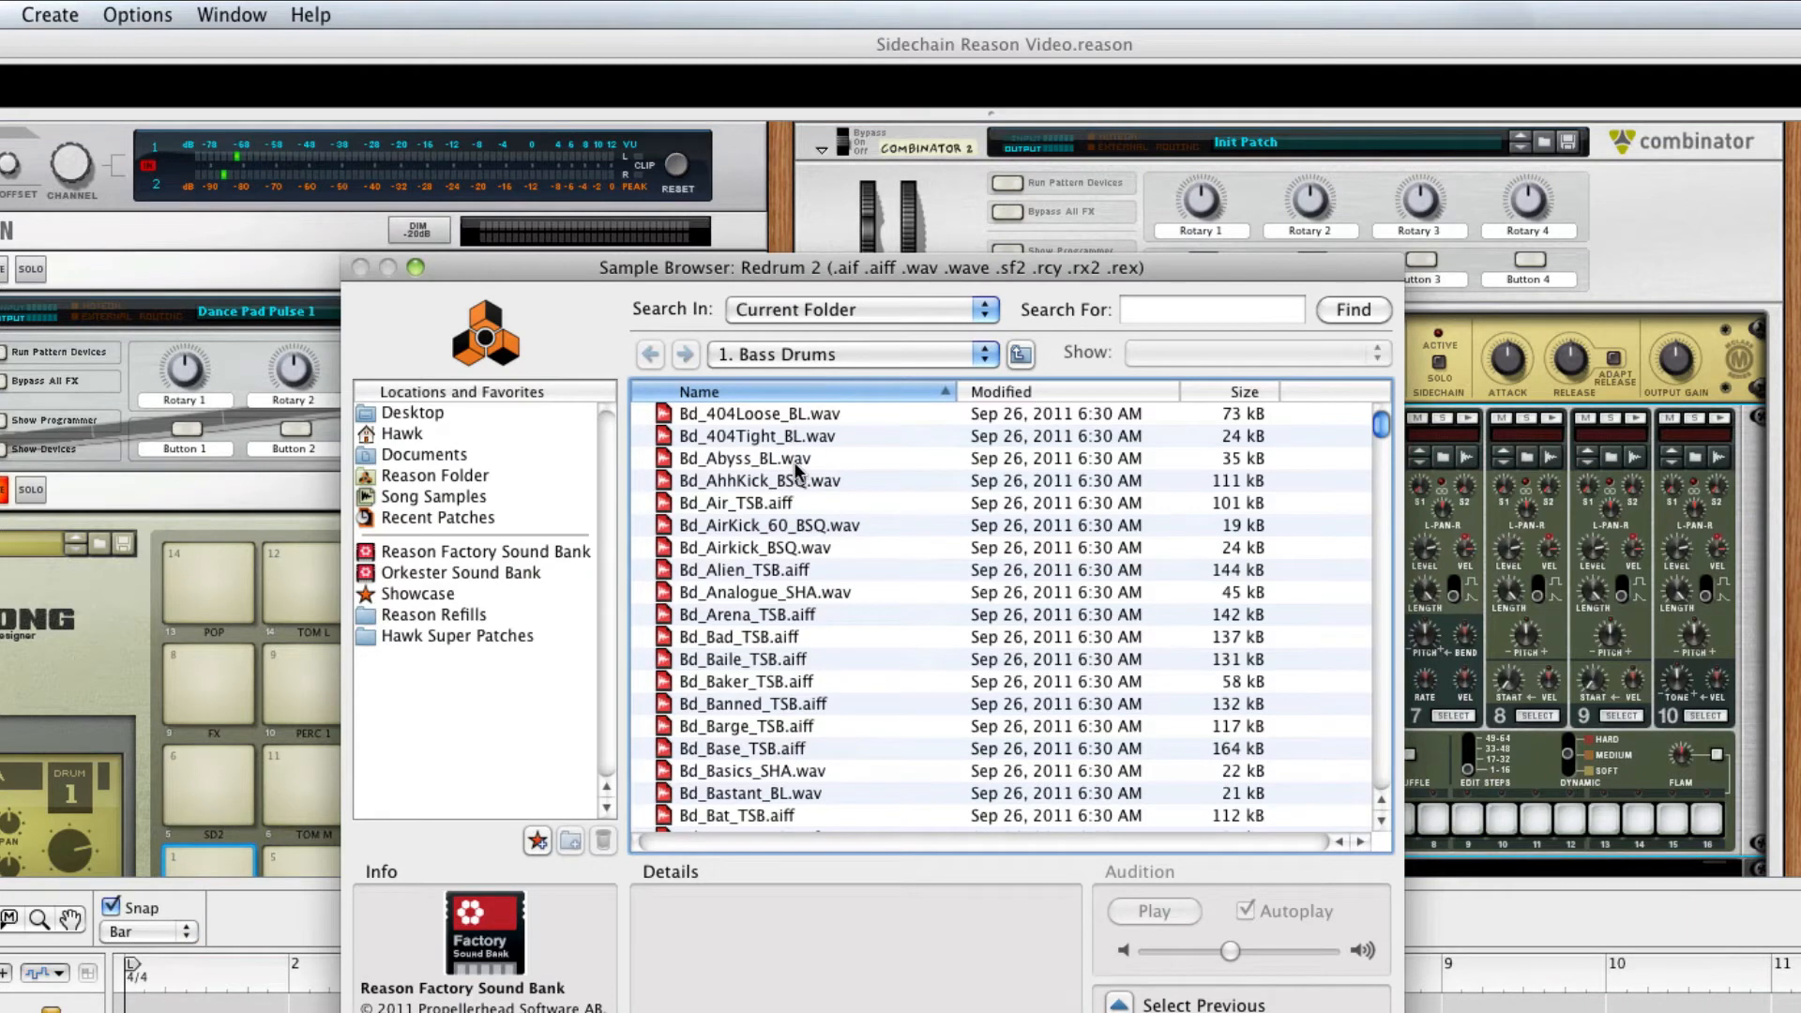
left_click(758, 615)
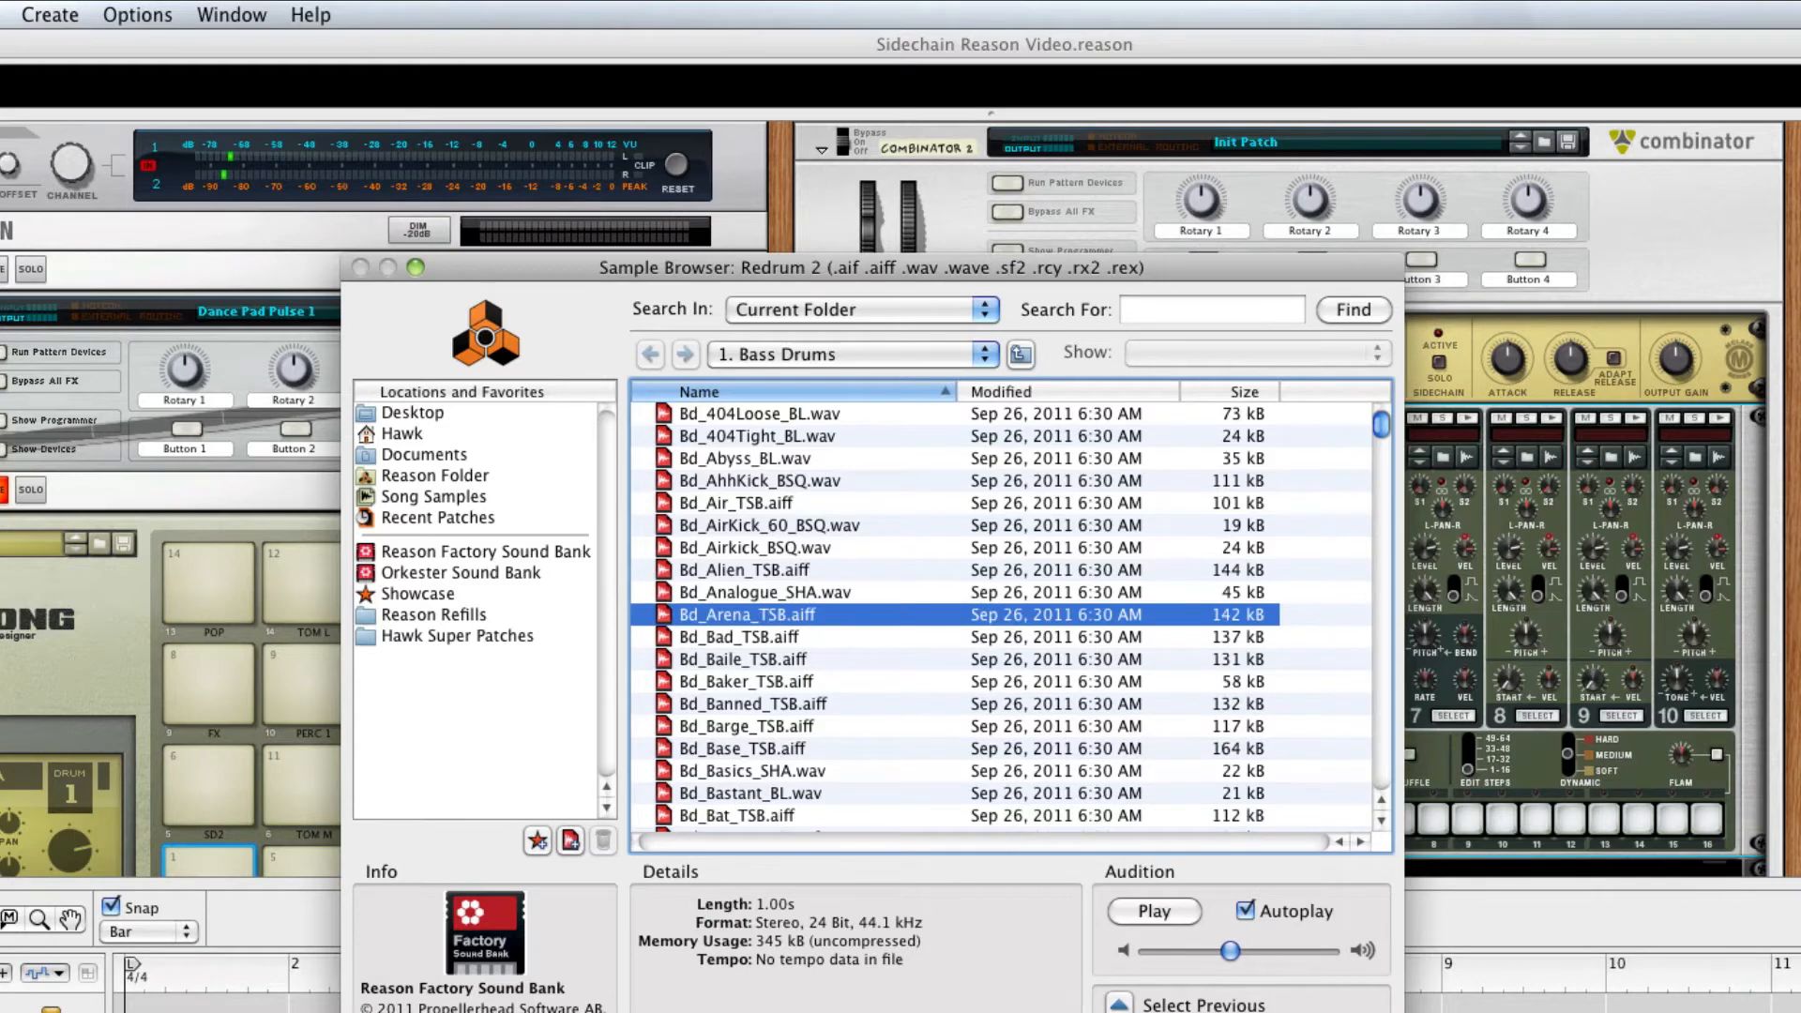
key("Return")
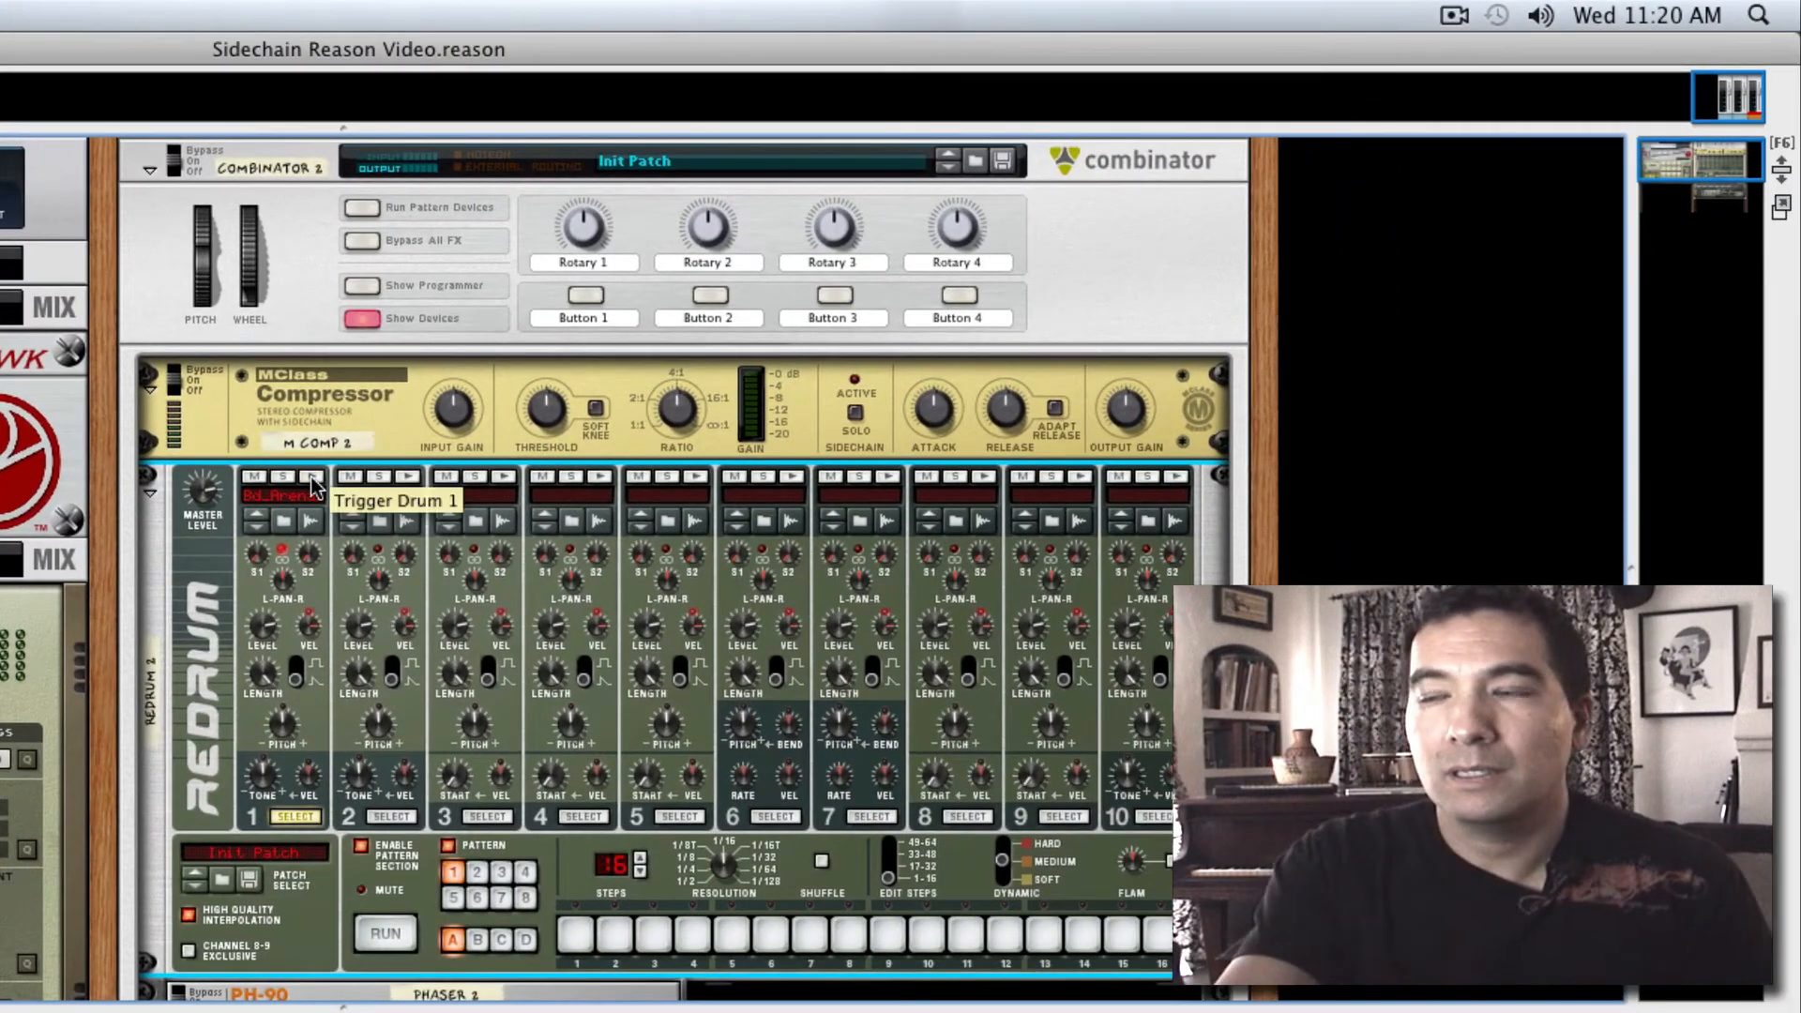
key("Tab")
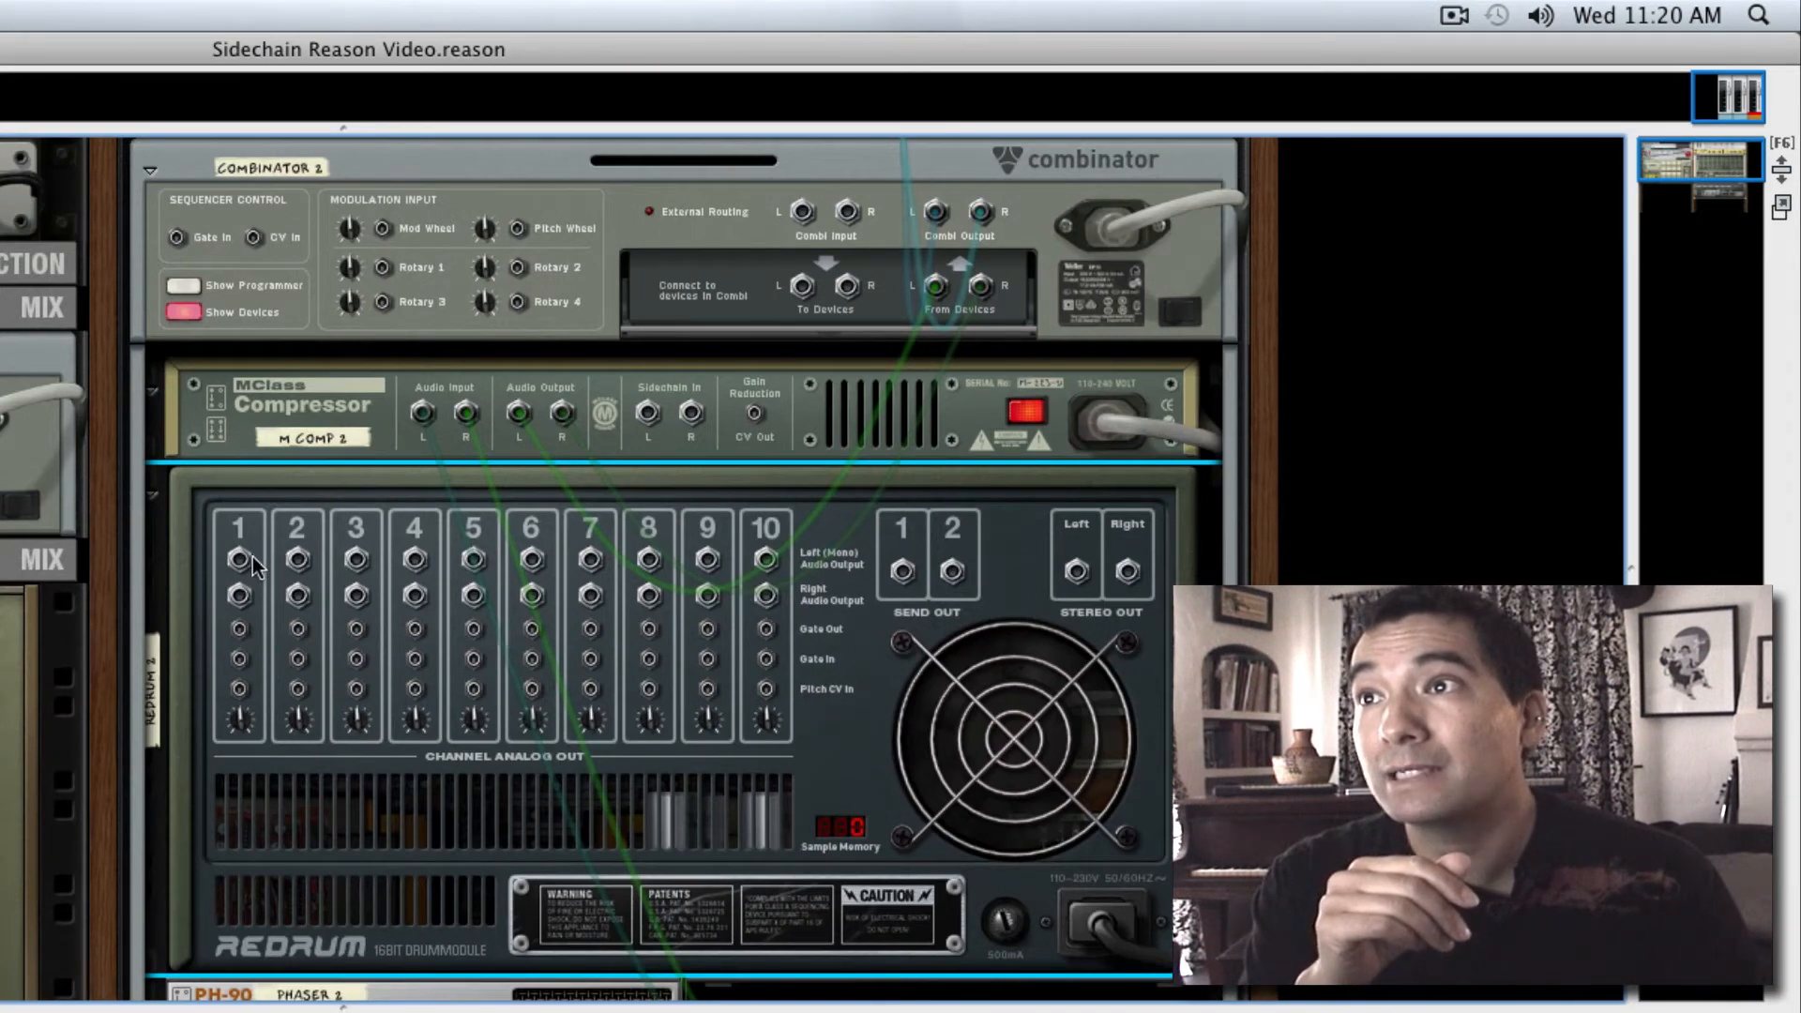
left_click_drag(239, 560, 651, 416)
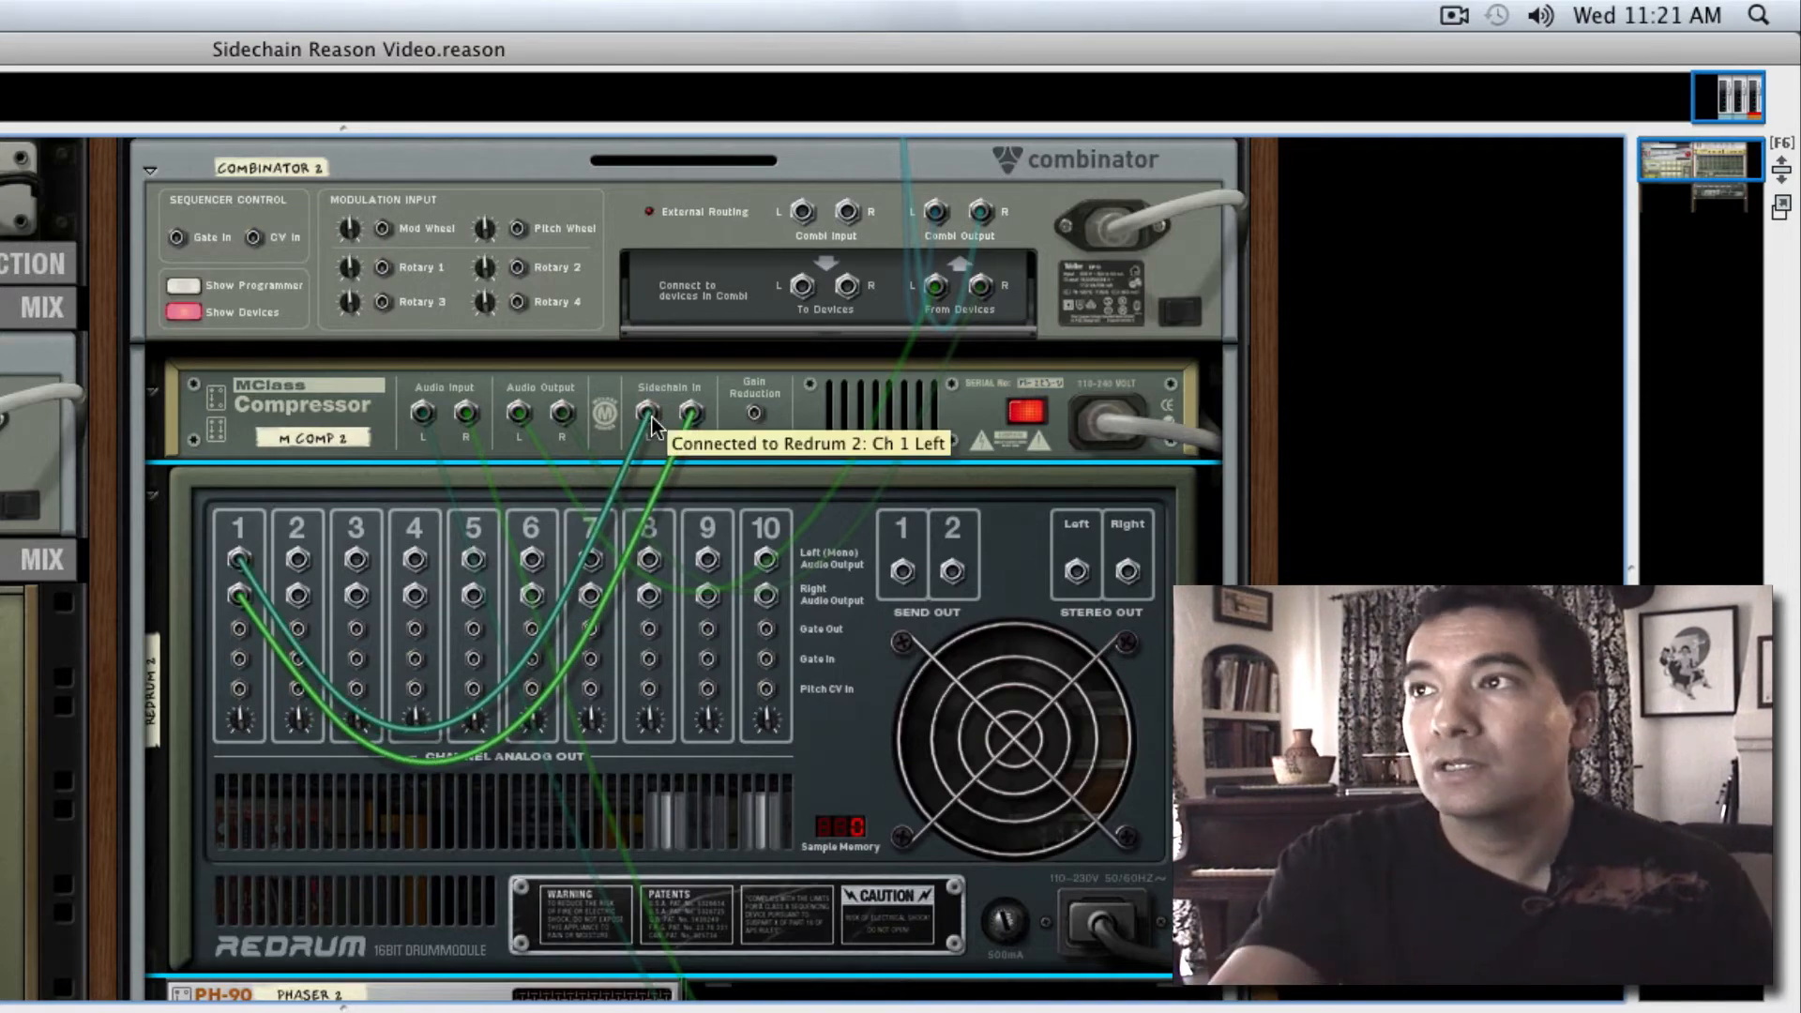
key("Tab")
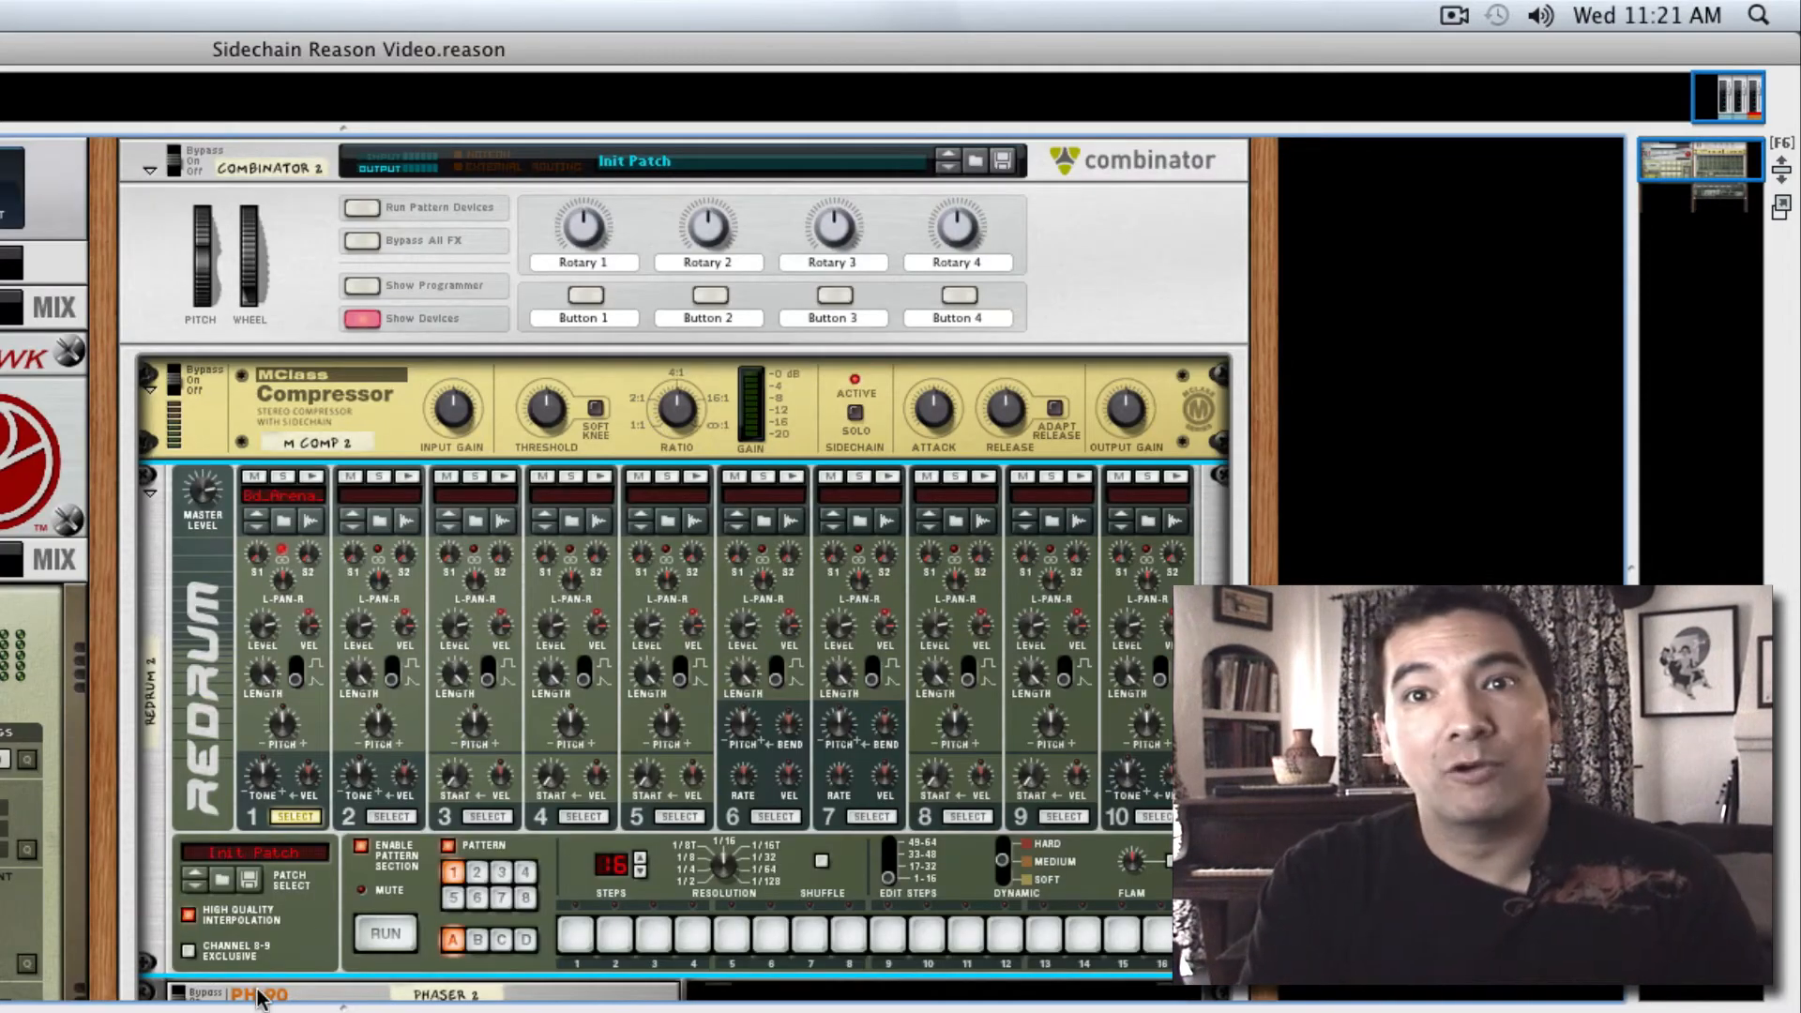
Program the channel 1 bass drum on steps 1, 5, 9 and 13 of Redrum's pattern and audition the running pattern
left_click(576, 936)
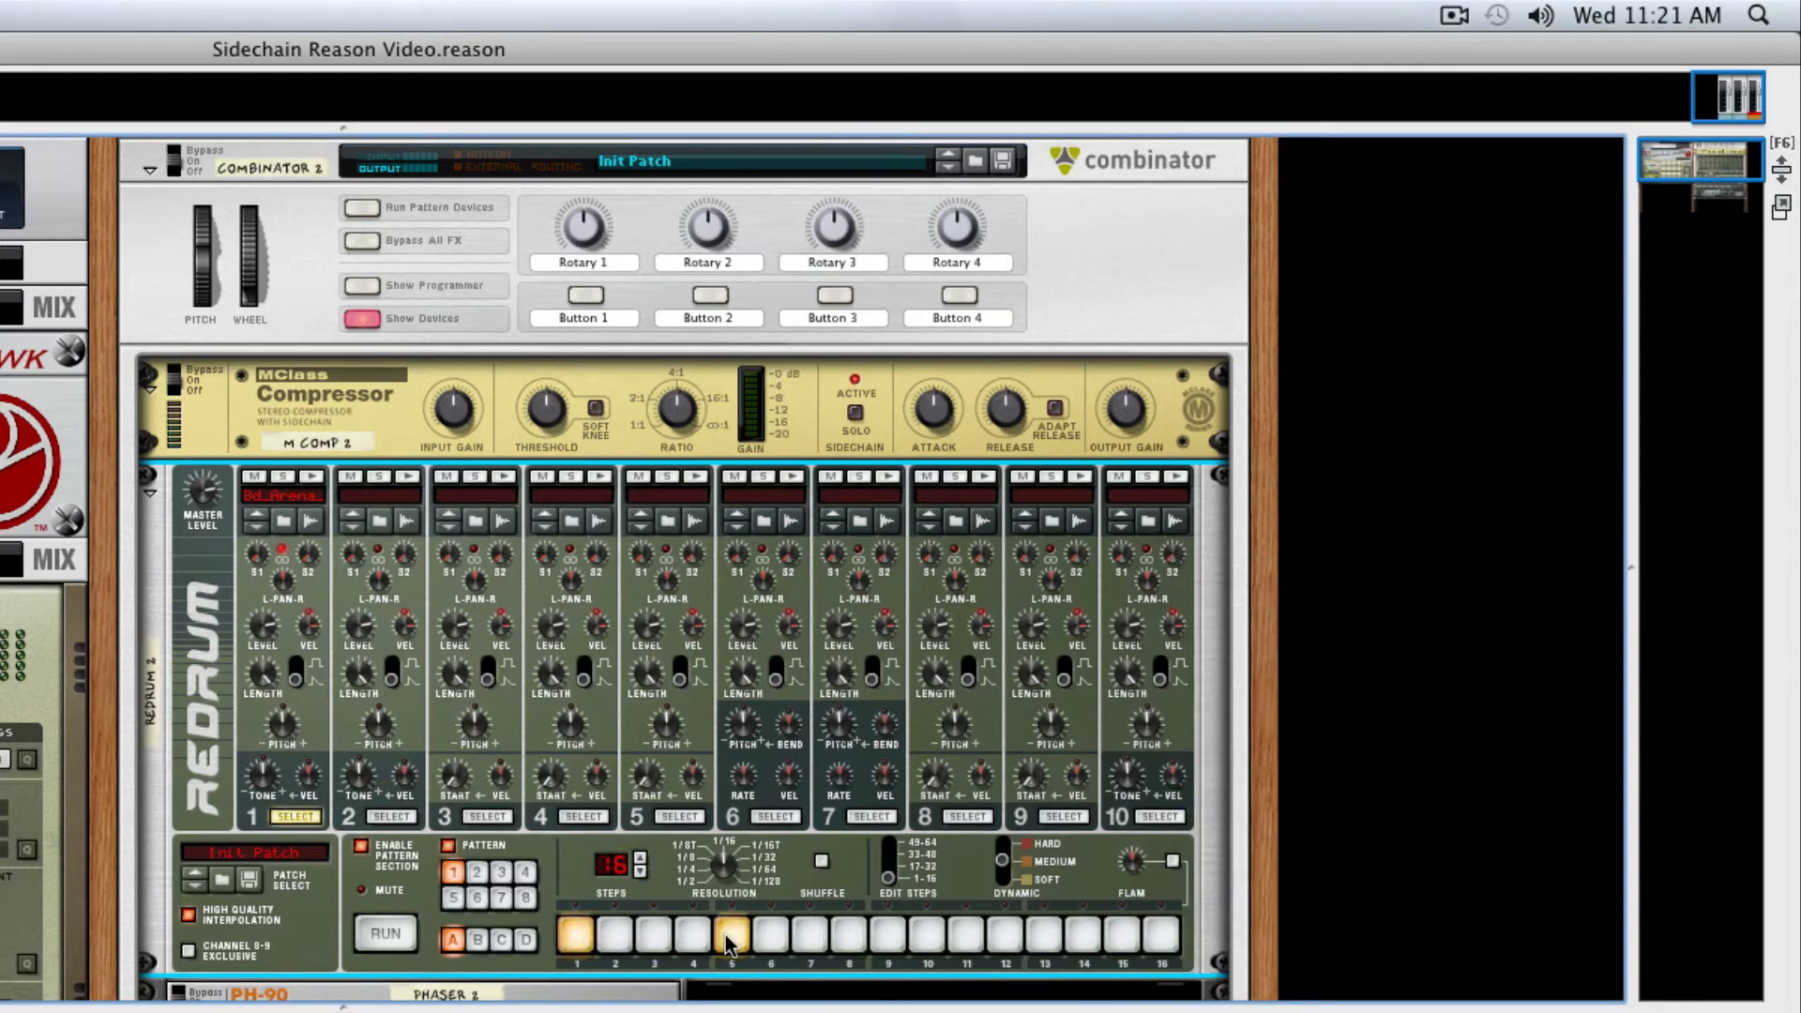
left_click(889, 938)
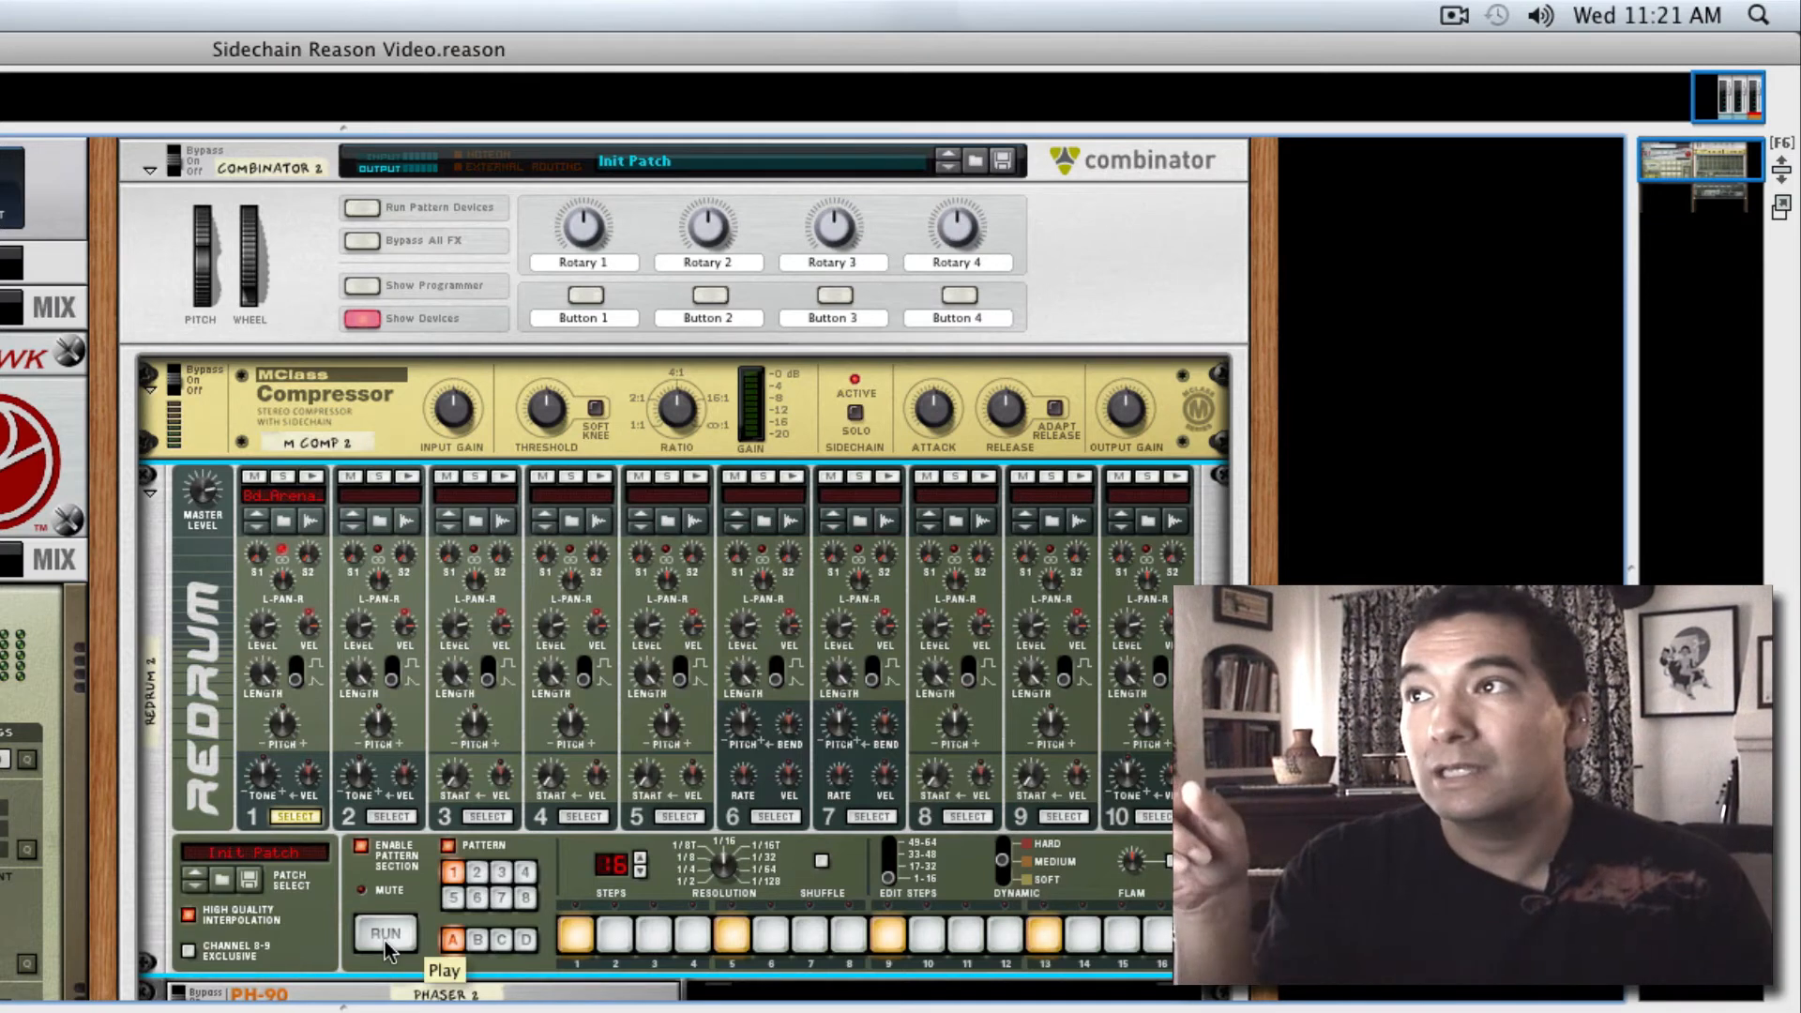
left_click(387, 946)
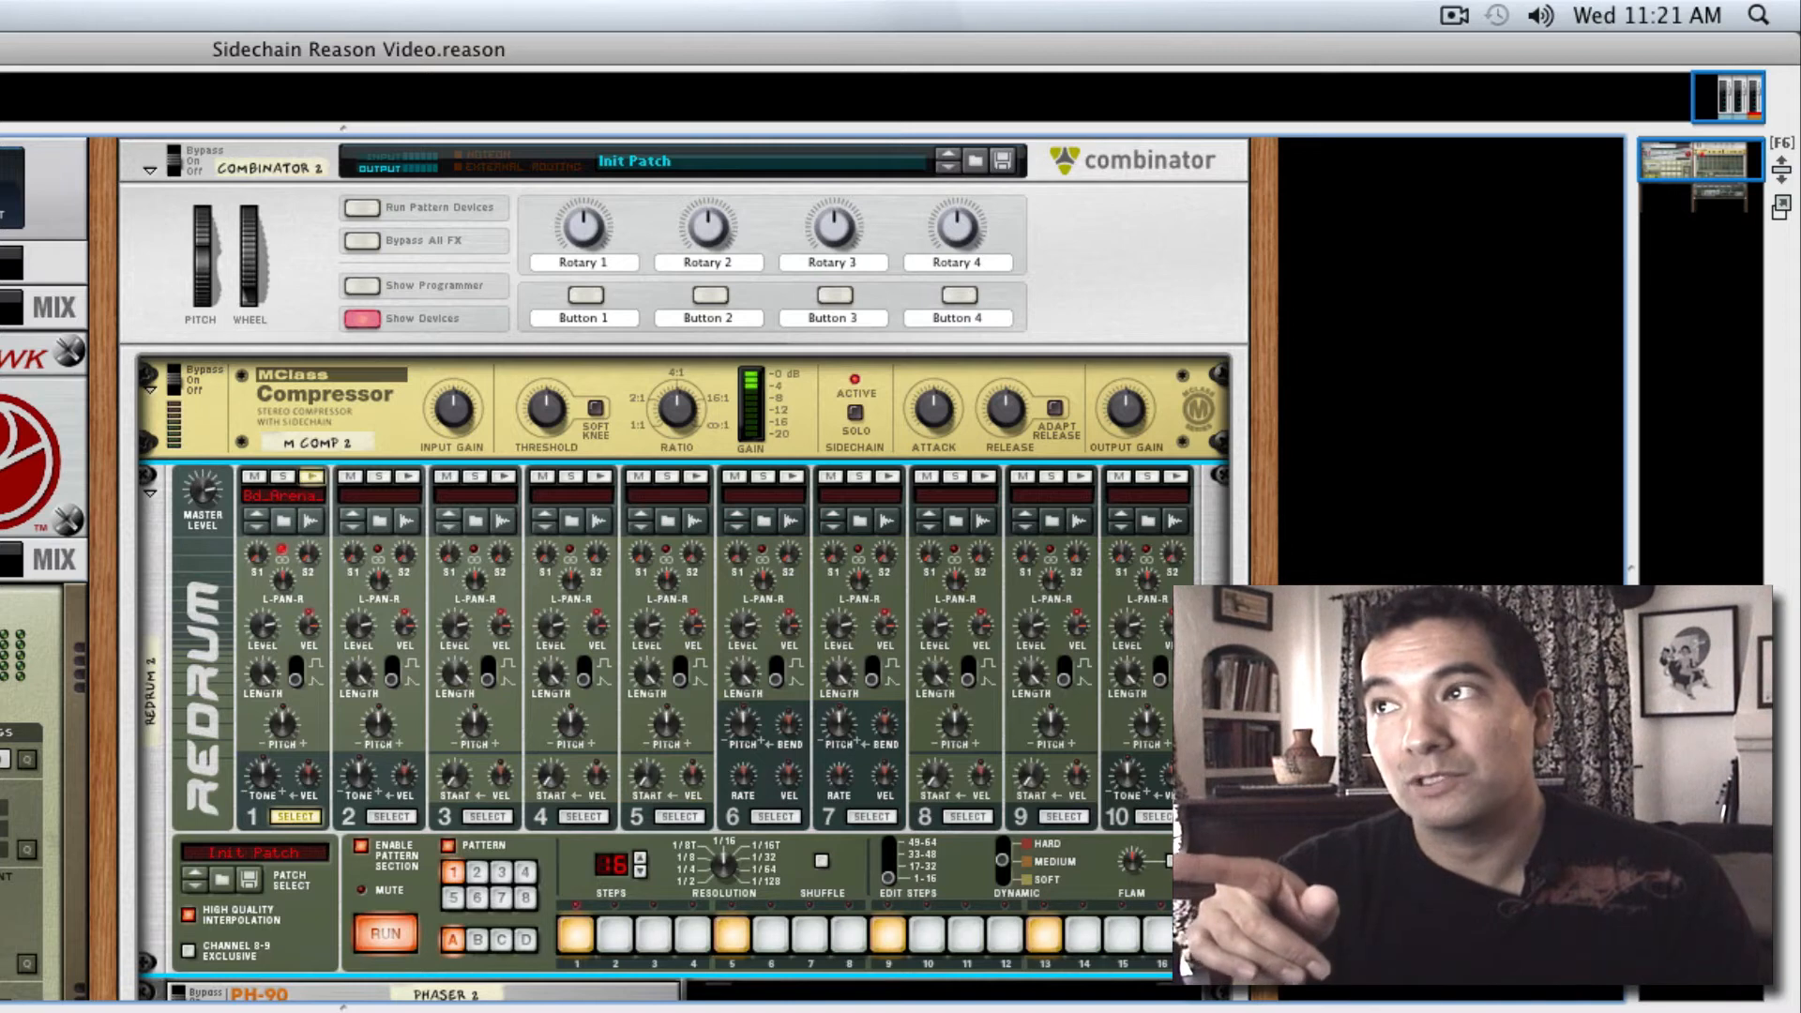
left_click(384, 938)
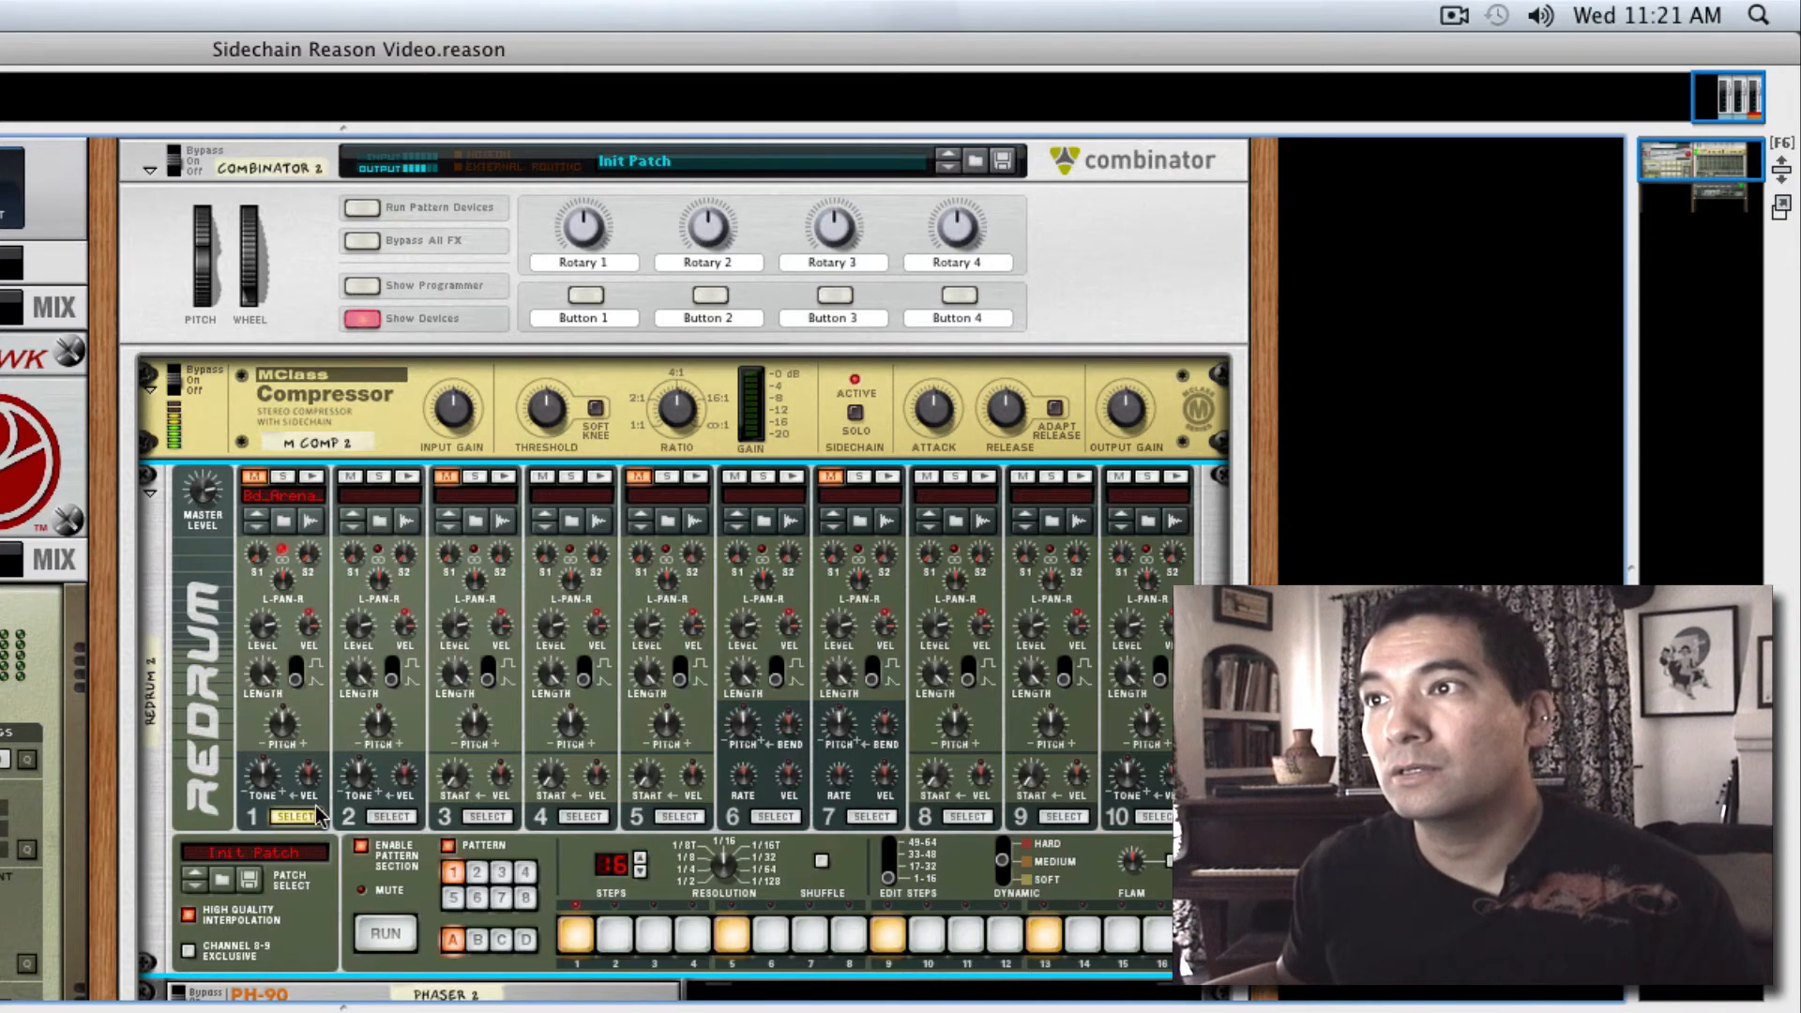
left_click(378, 937)
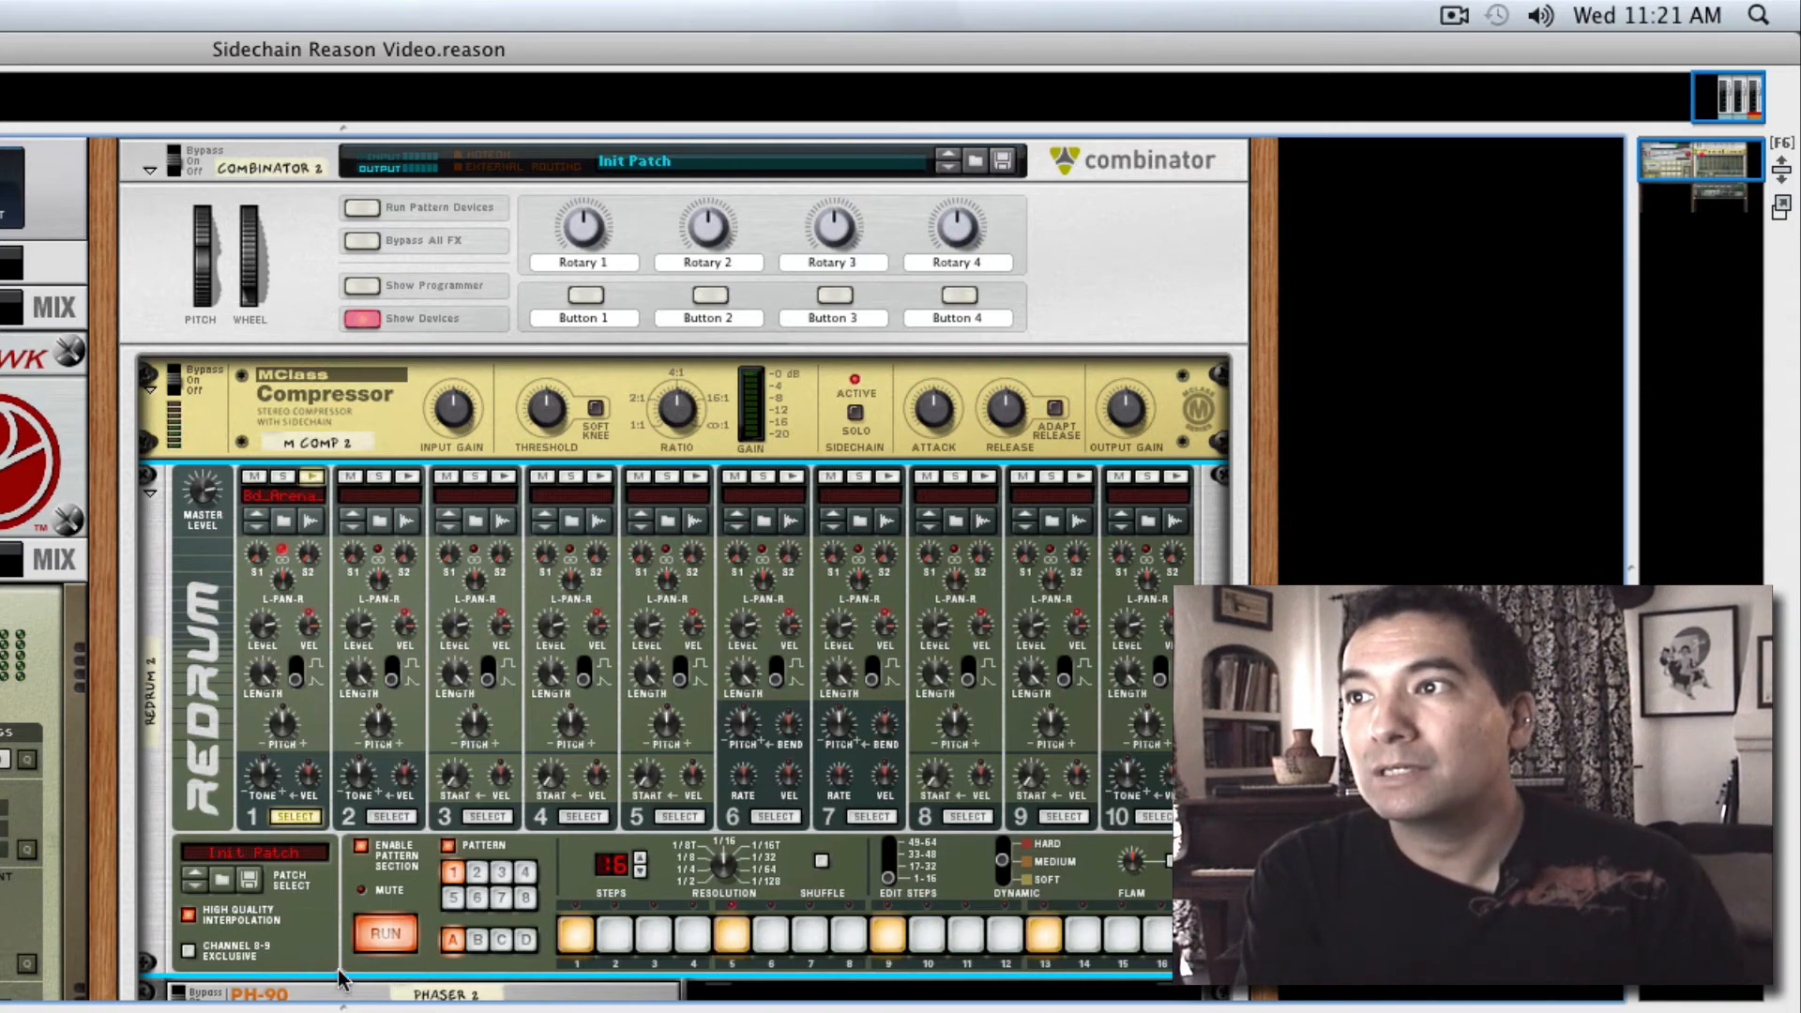
left_click(387, 936)
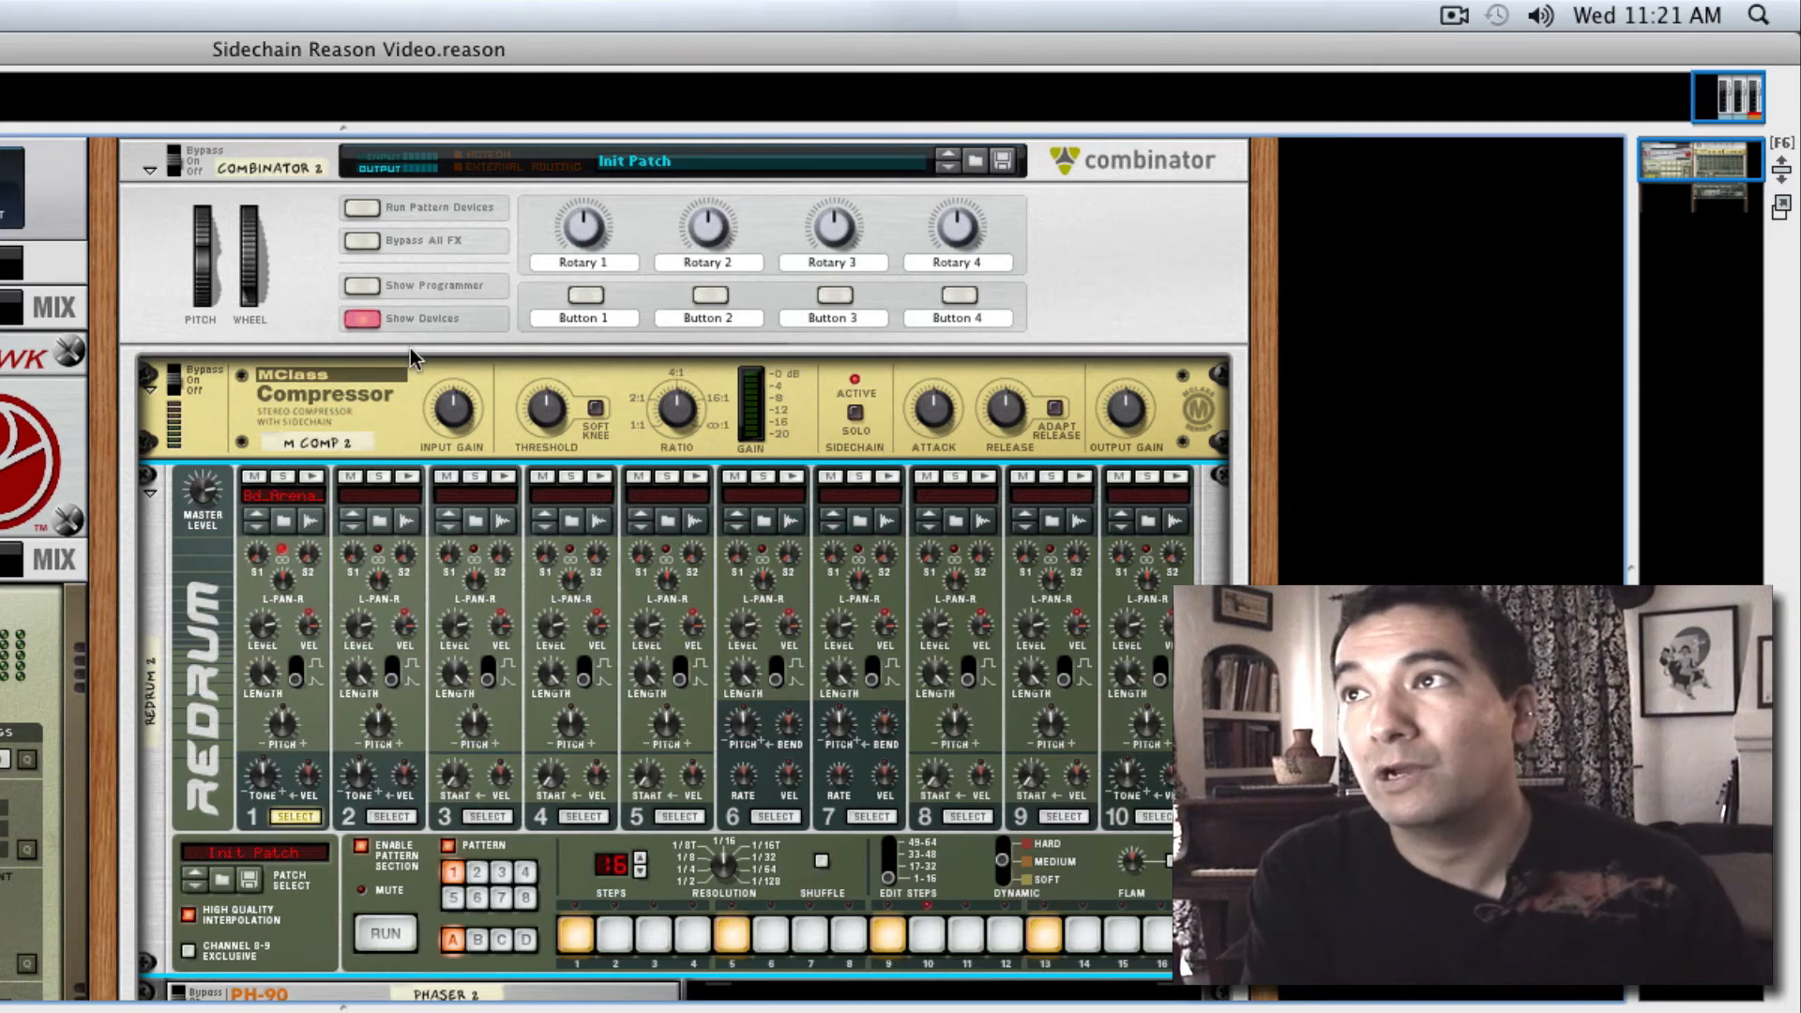
In the Combinator's key mapping, restrict Redrum's key range to the single note C-2 and hide the programmer again
left_click(362, 286)
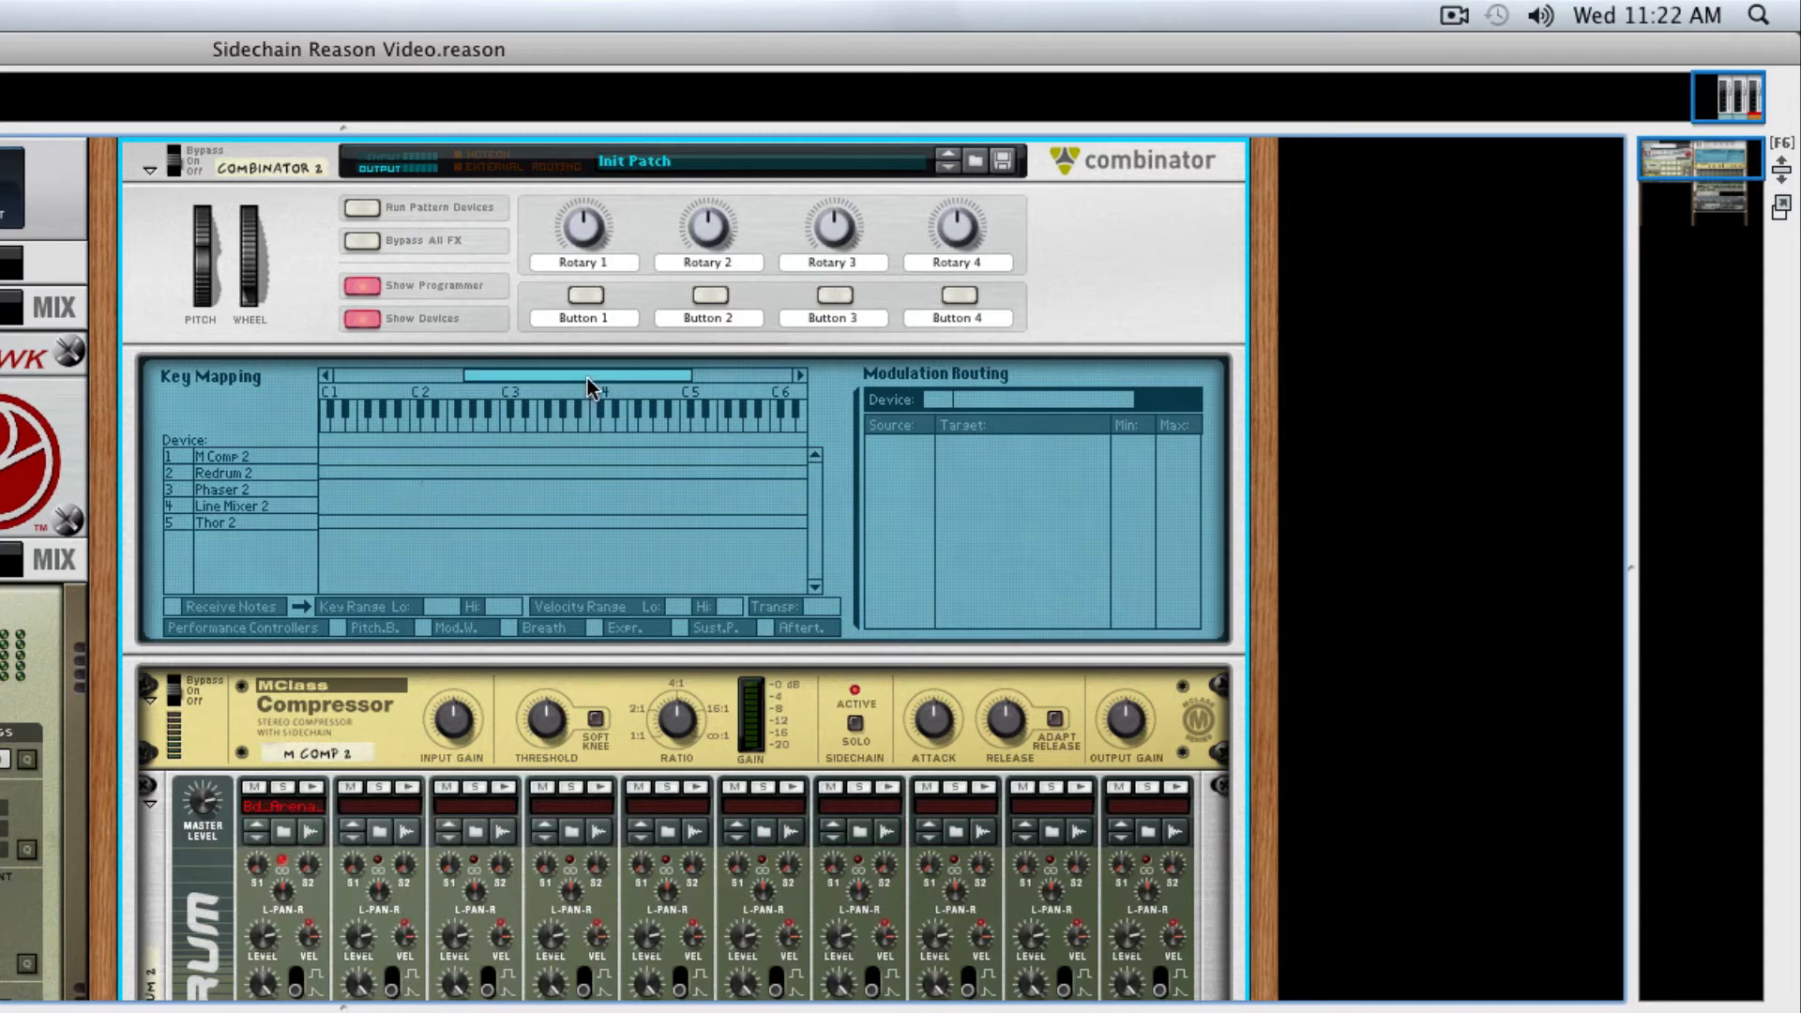
left_click_drag(587, 381, 793, 477)
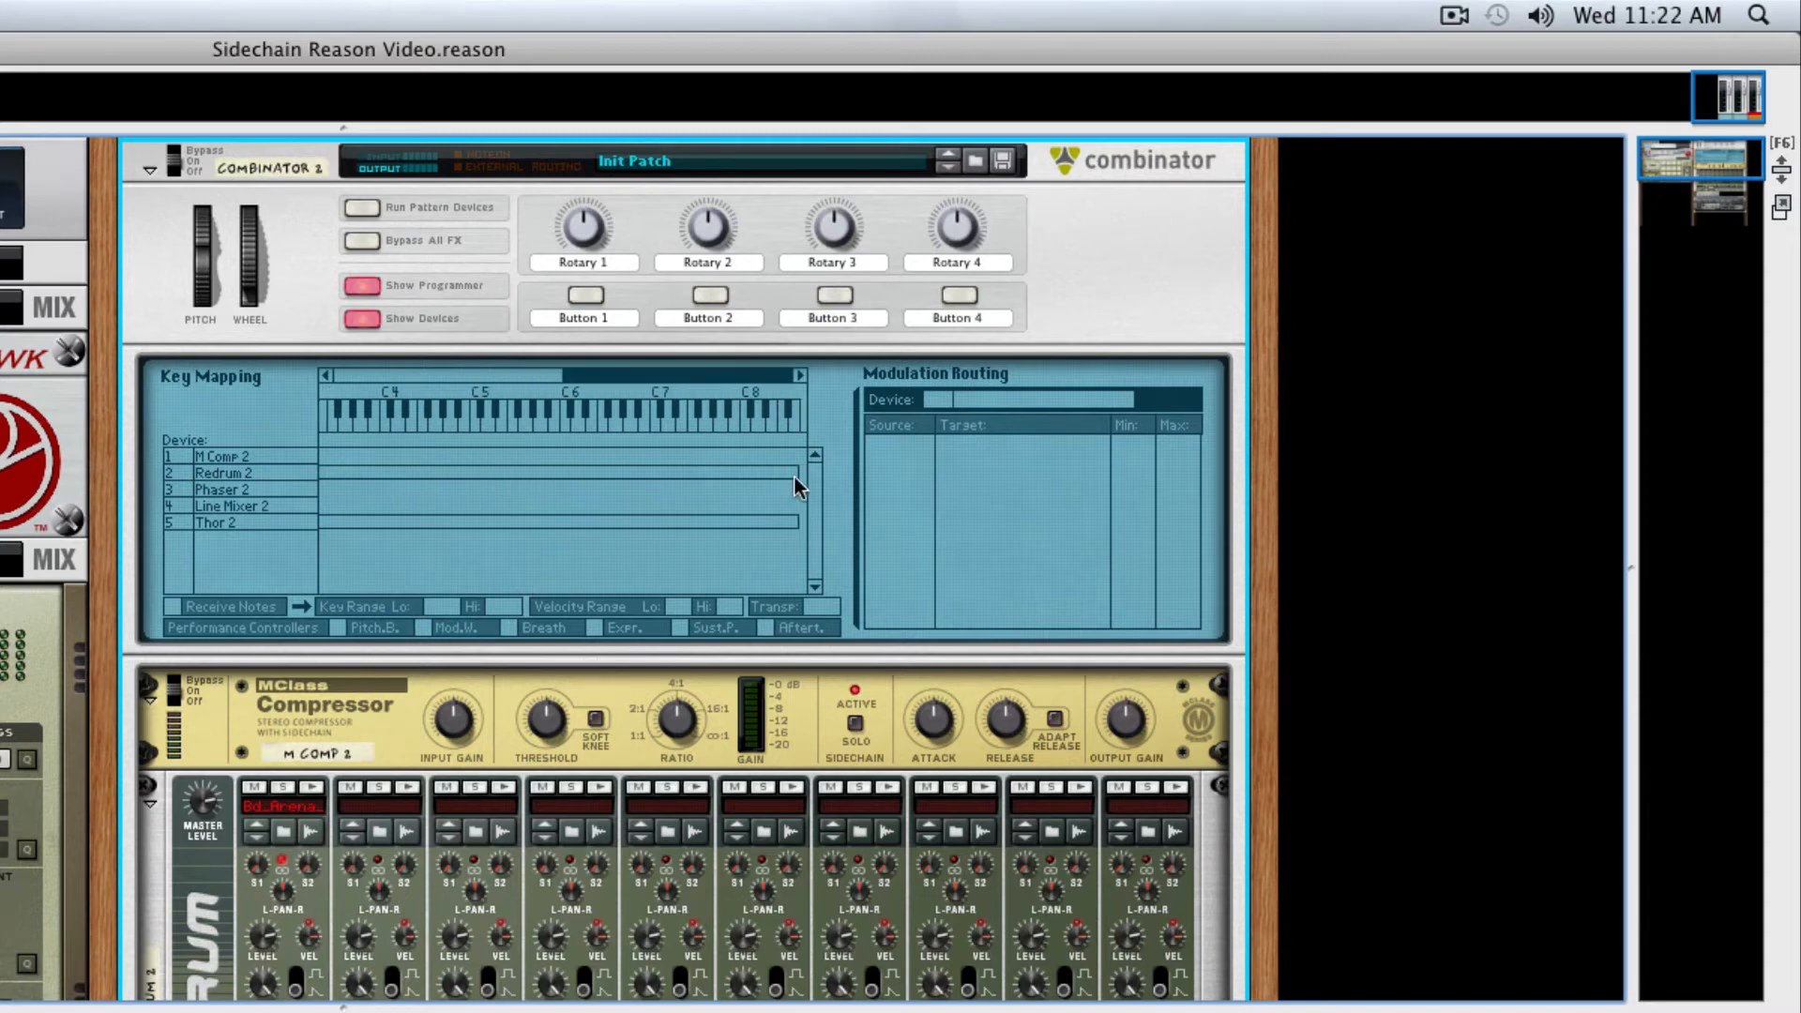
left_click(785, 471)
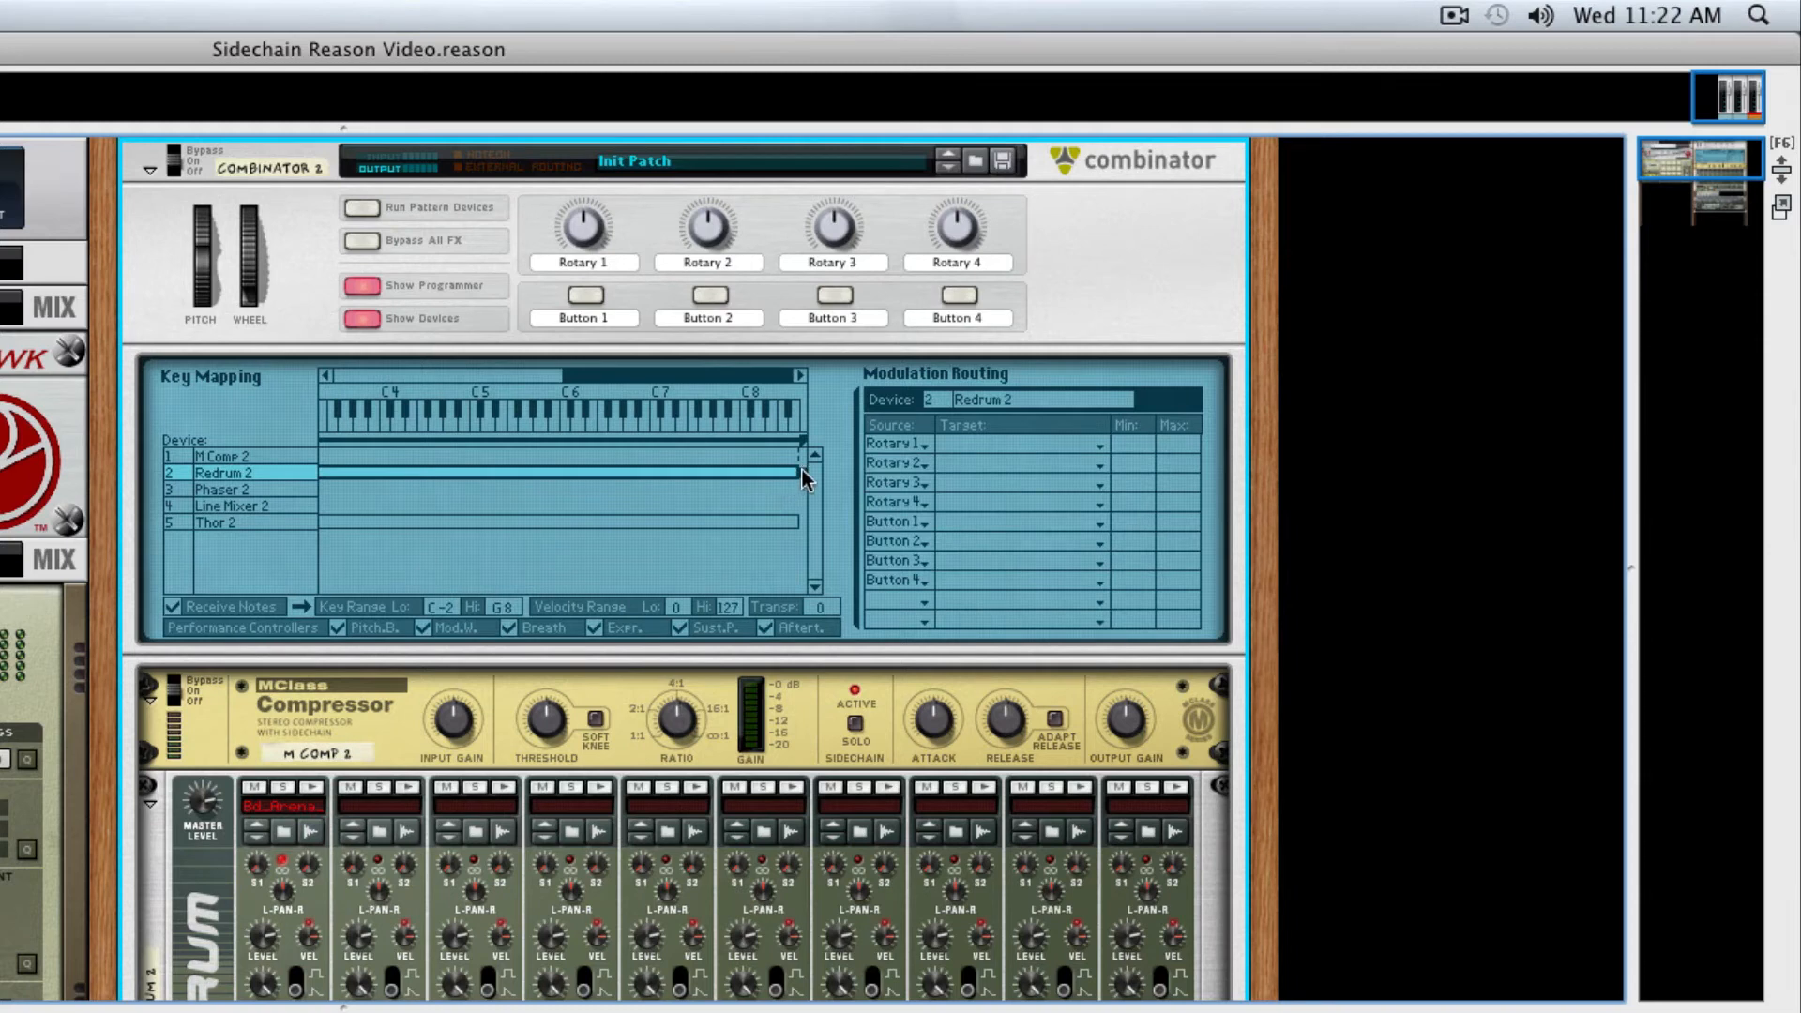
left_click_drag(699, 479, 94, 507)
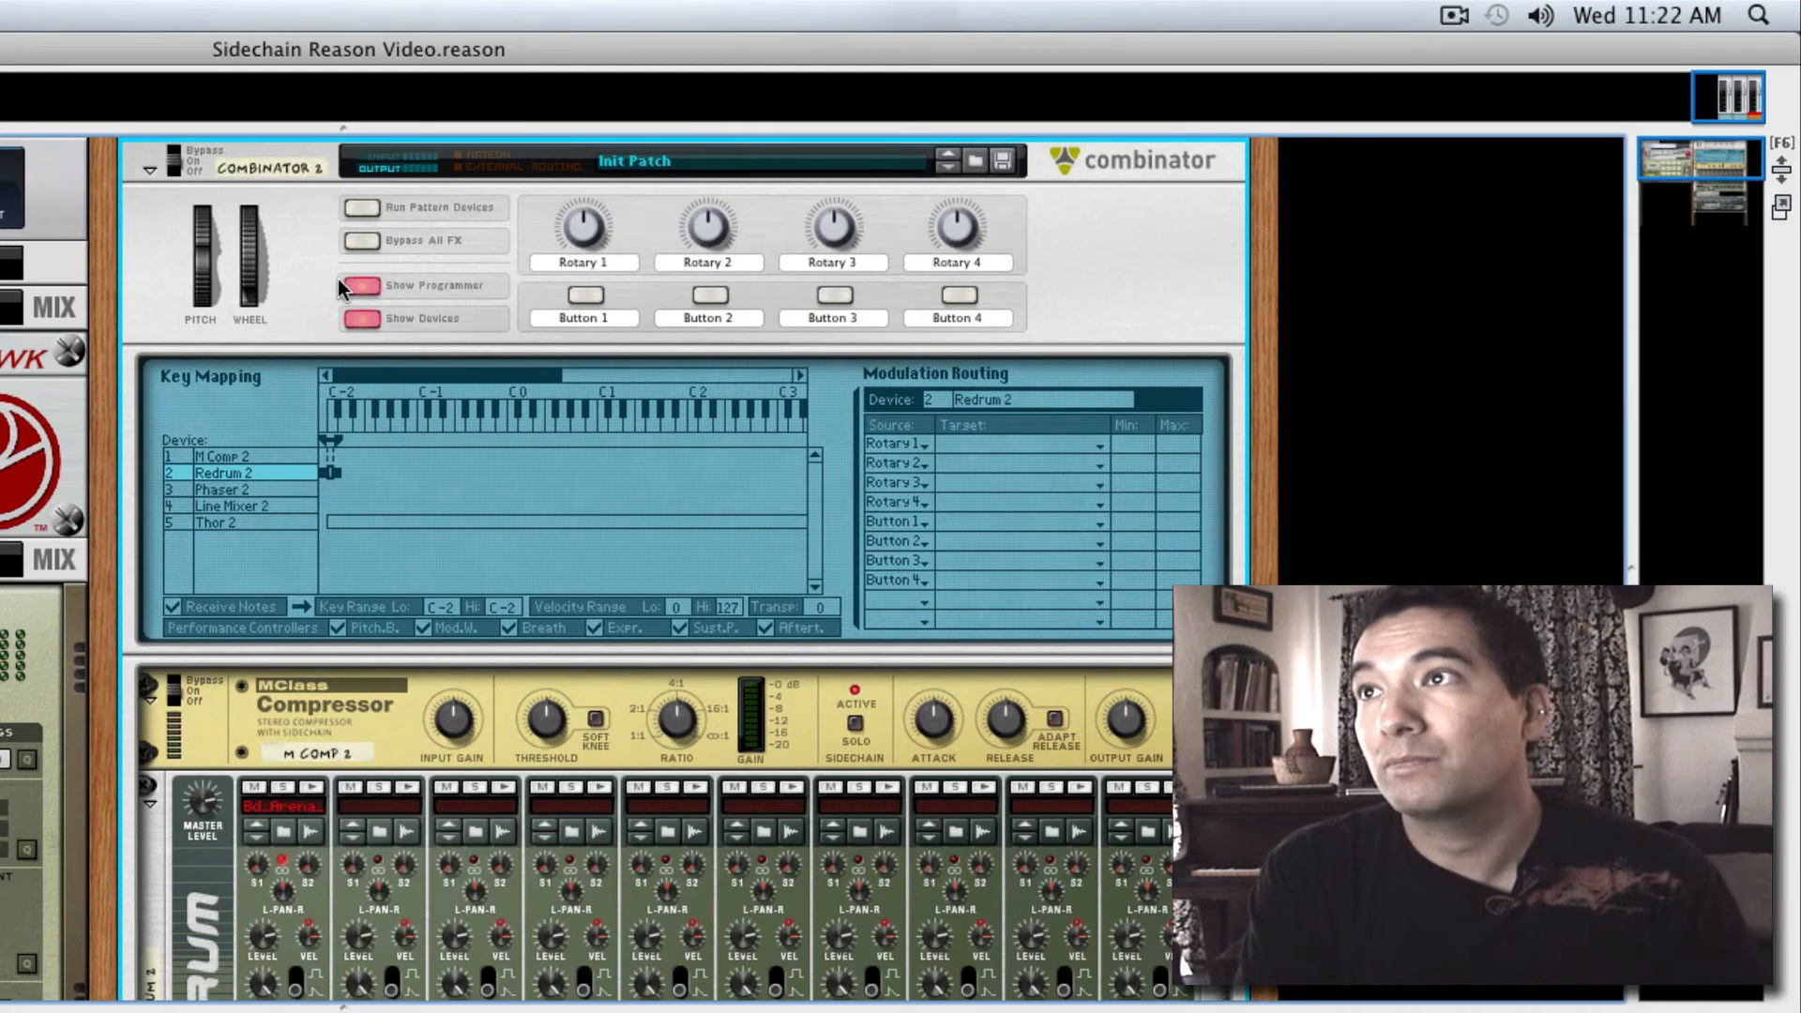
left_click(365, 286)
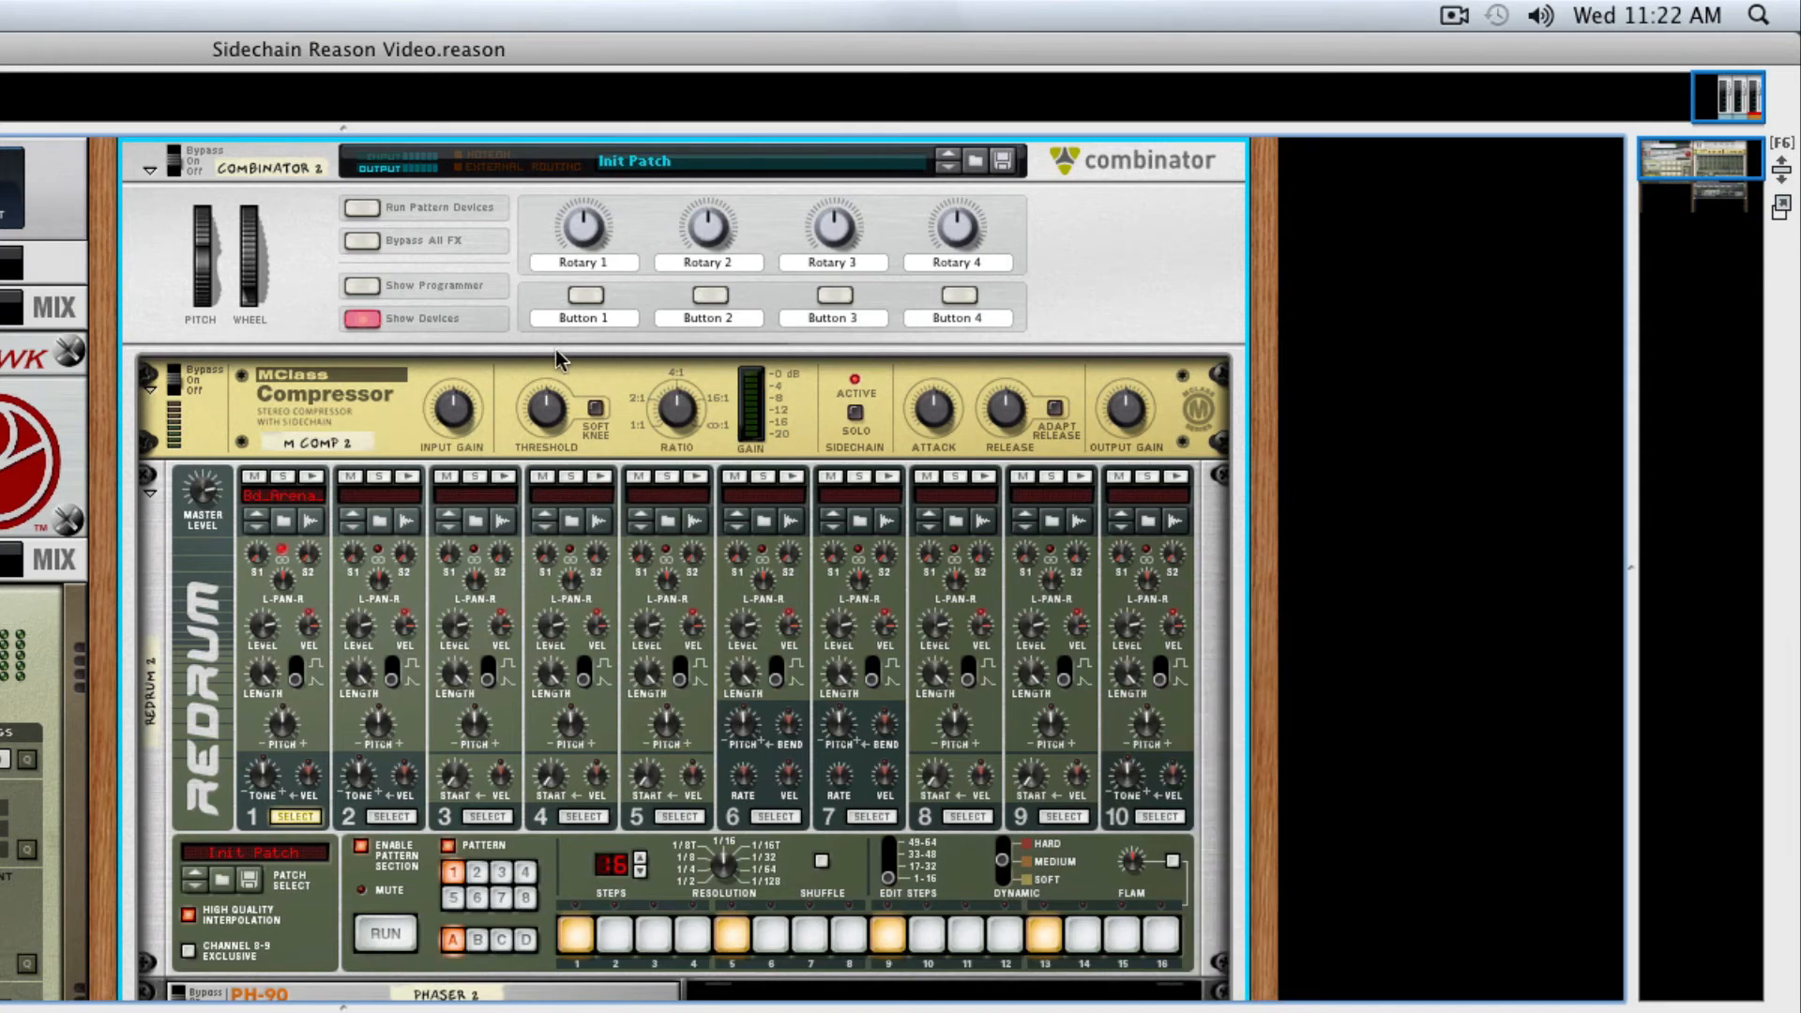
With Redrum's pattern running, raise the MClass Compressor's ratio and lower its threshold to strengthen the pumping
left_click(392, 934)
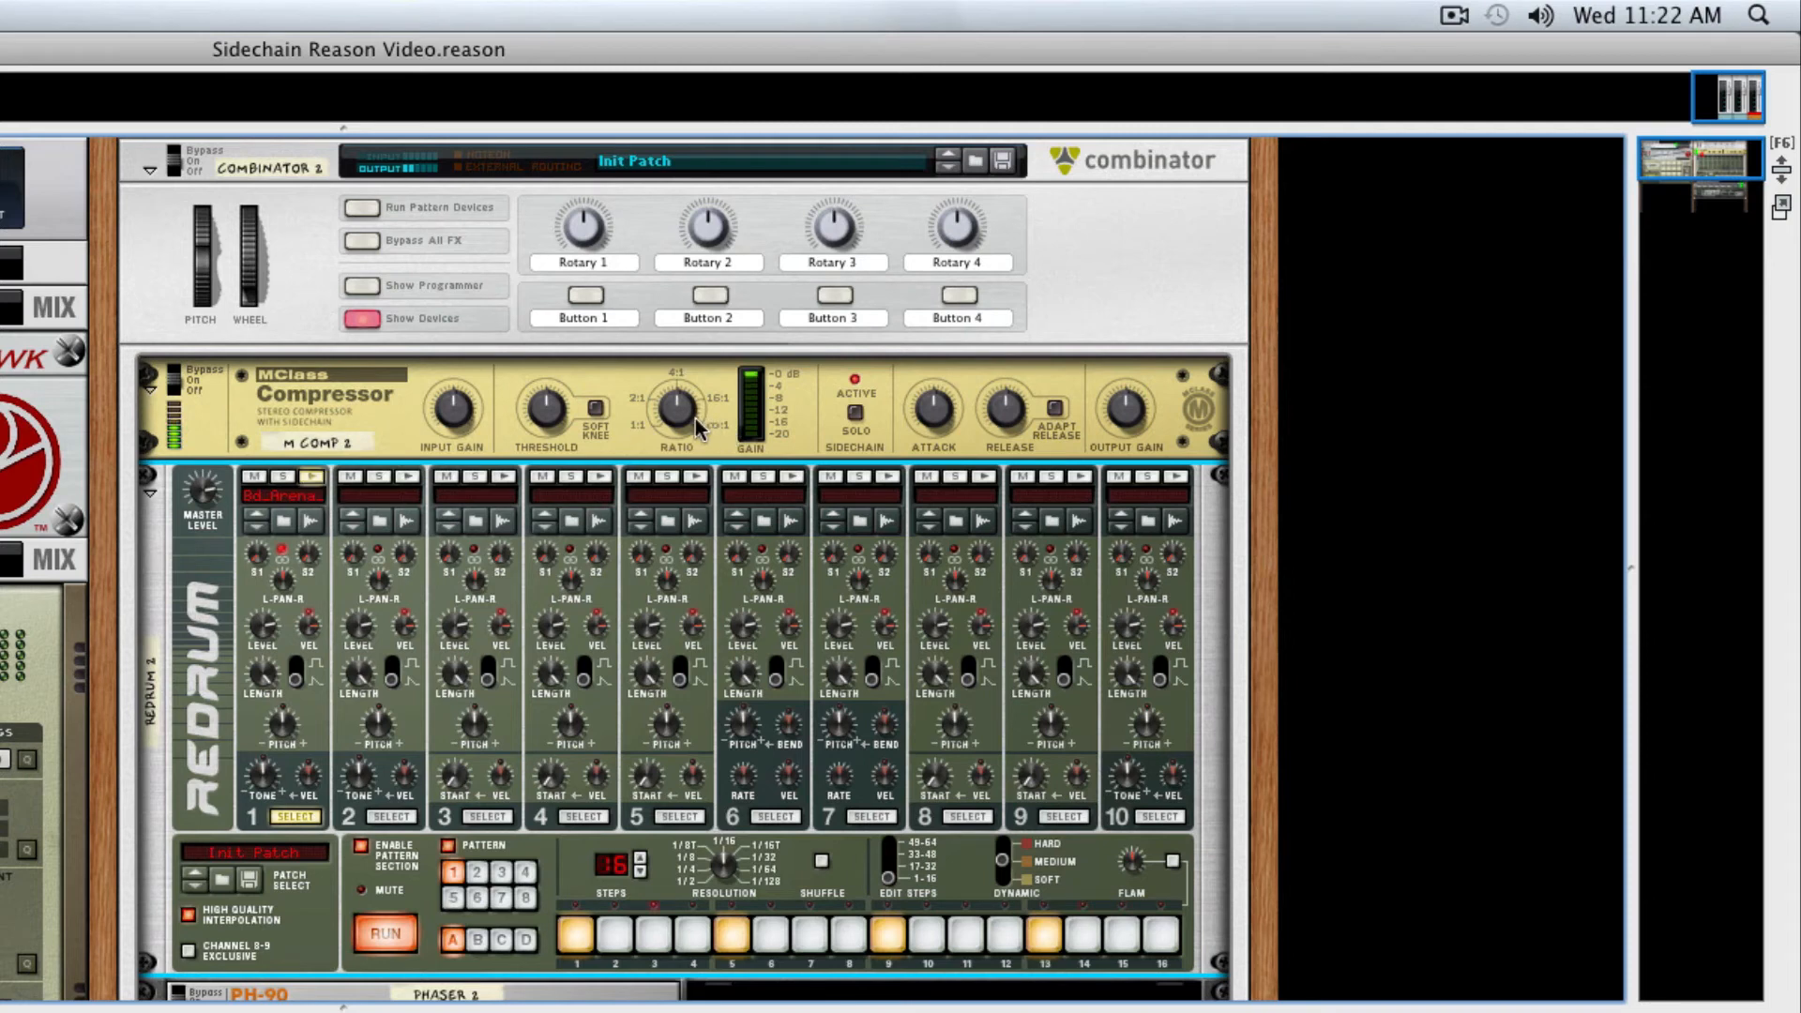
left_click_drag(678, 412, 673, 413)
mouse_move(547, 422)
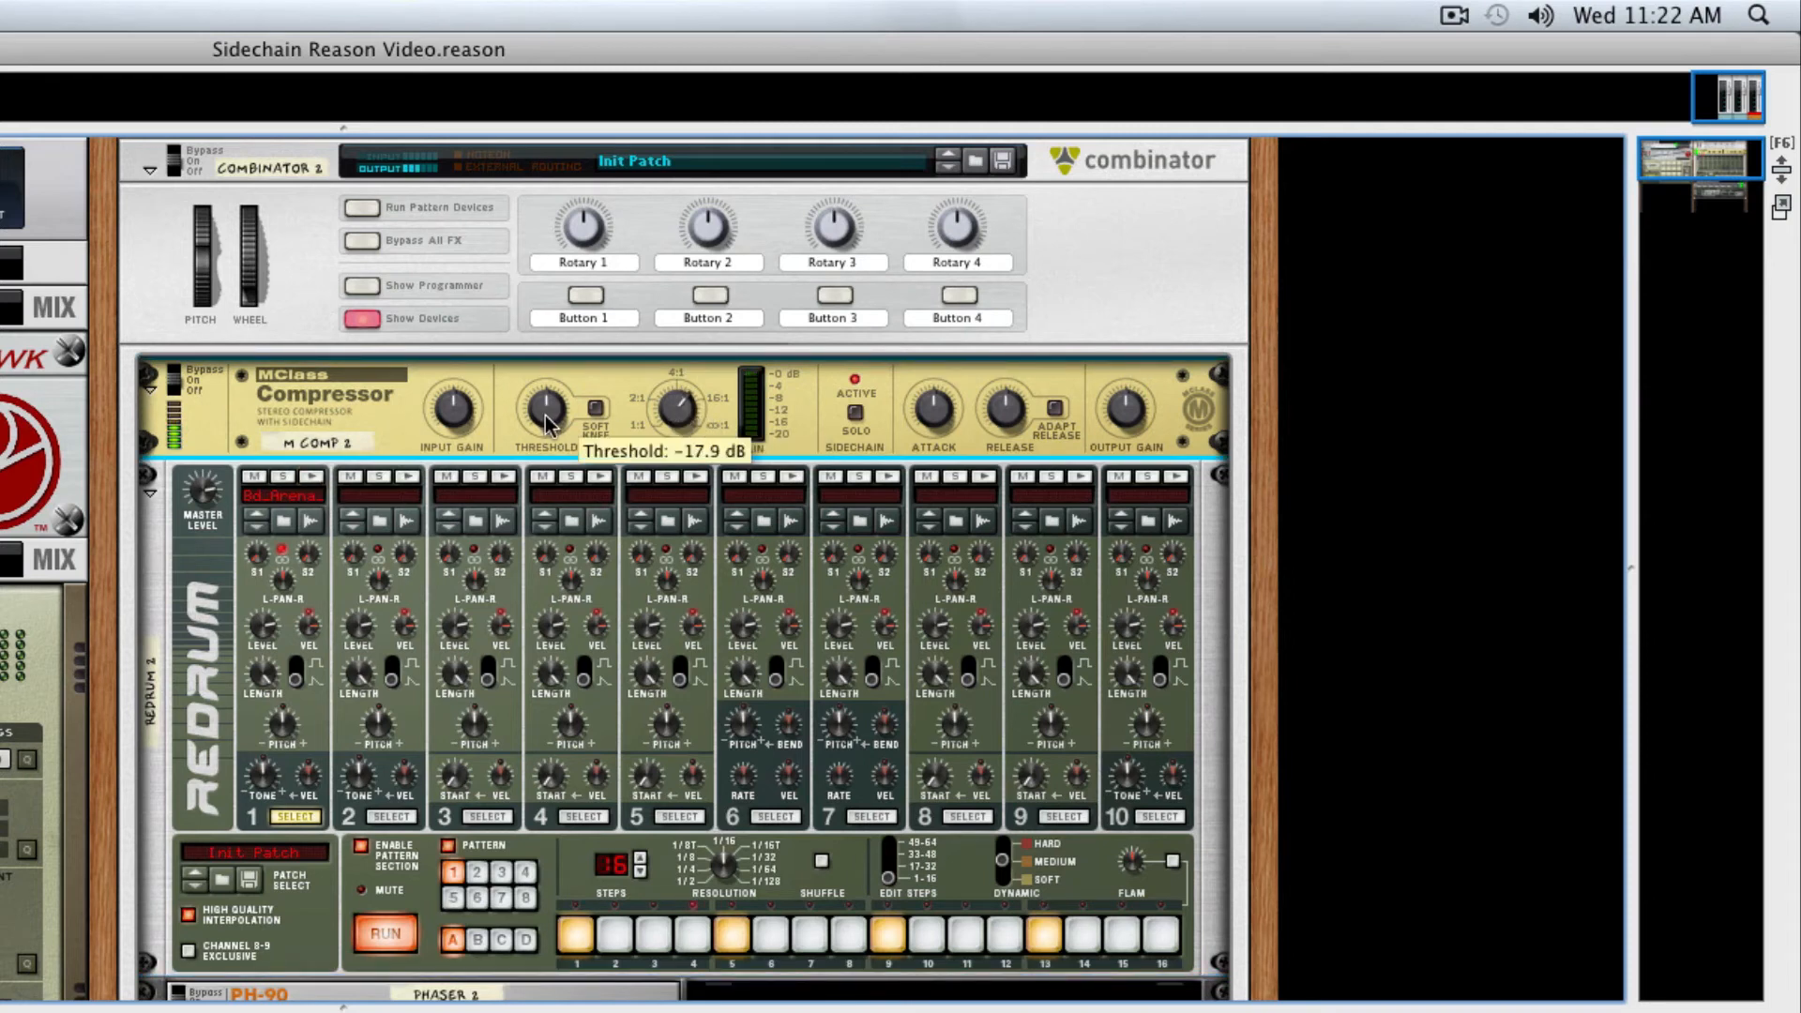
left_click_drag(534, 424, 534, 439)
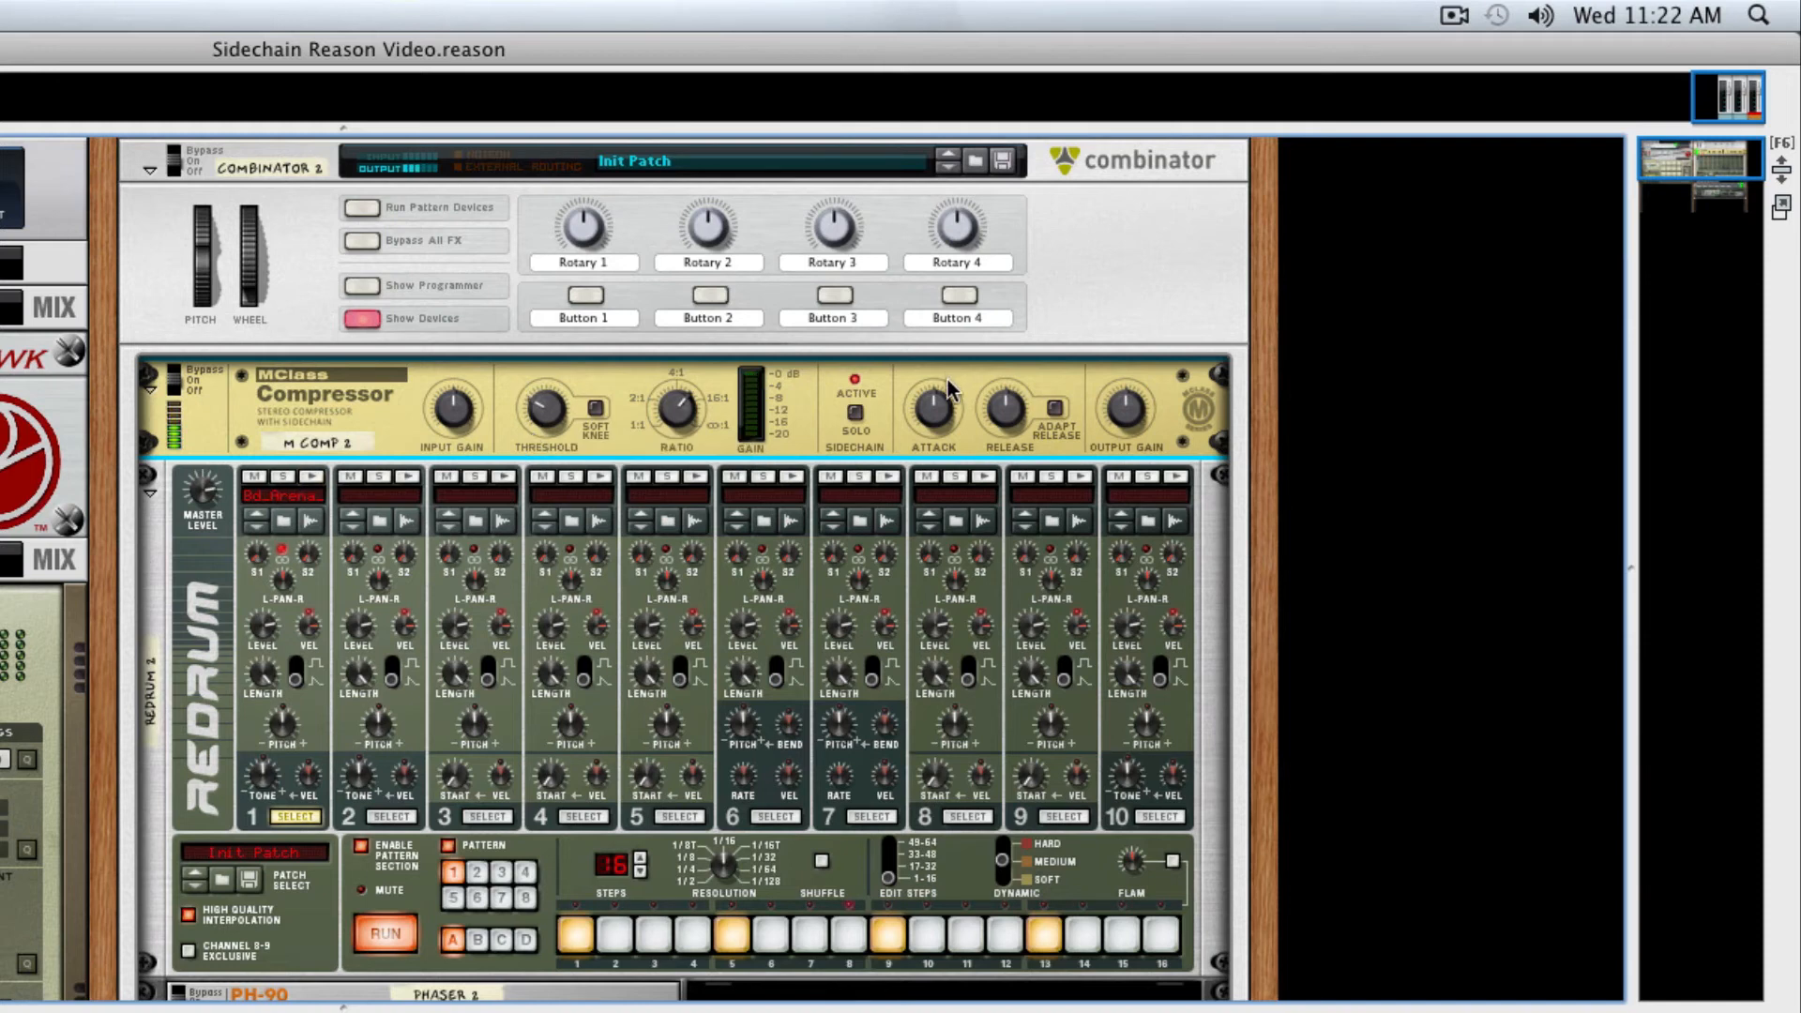
Set the MClass Compressor's release to 214 ms and shorten its attack to just above the minimum
mouse_move(1007, 439)
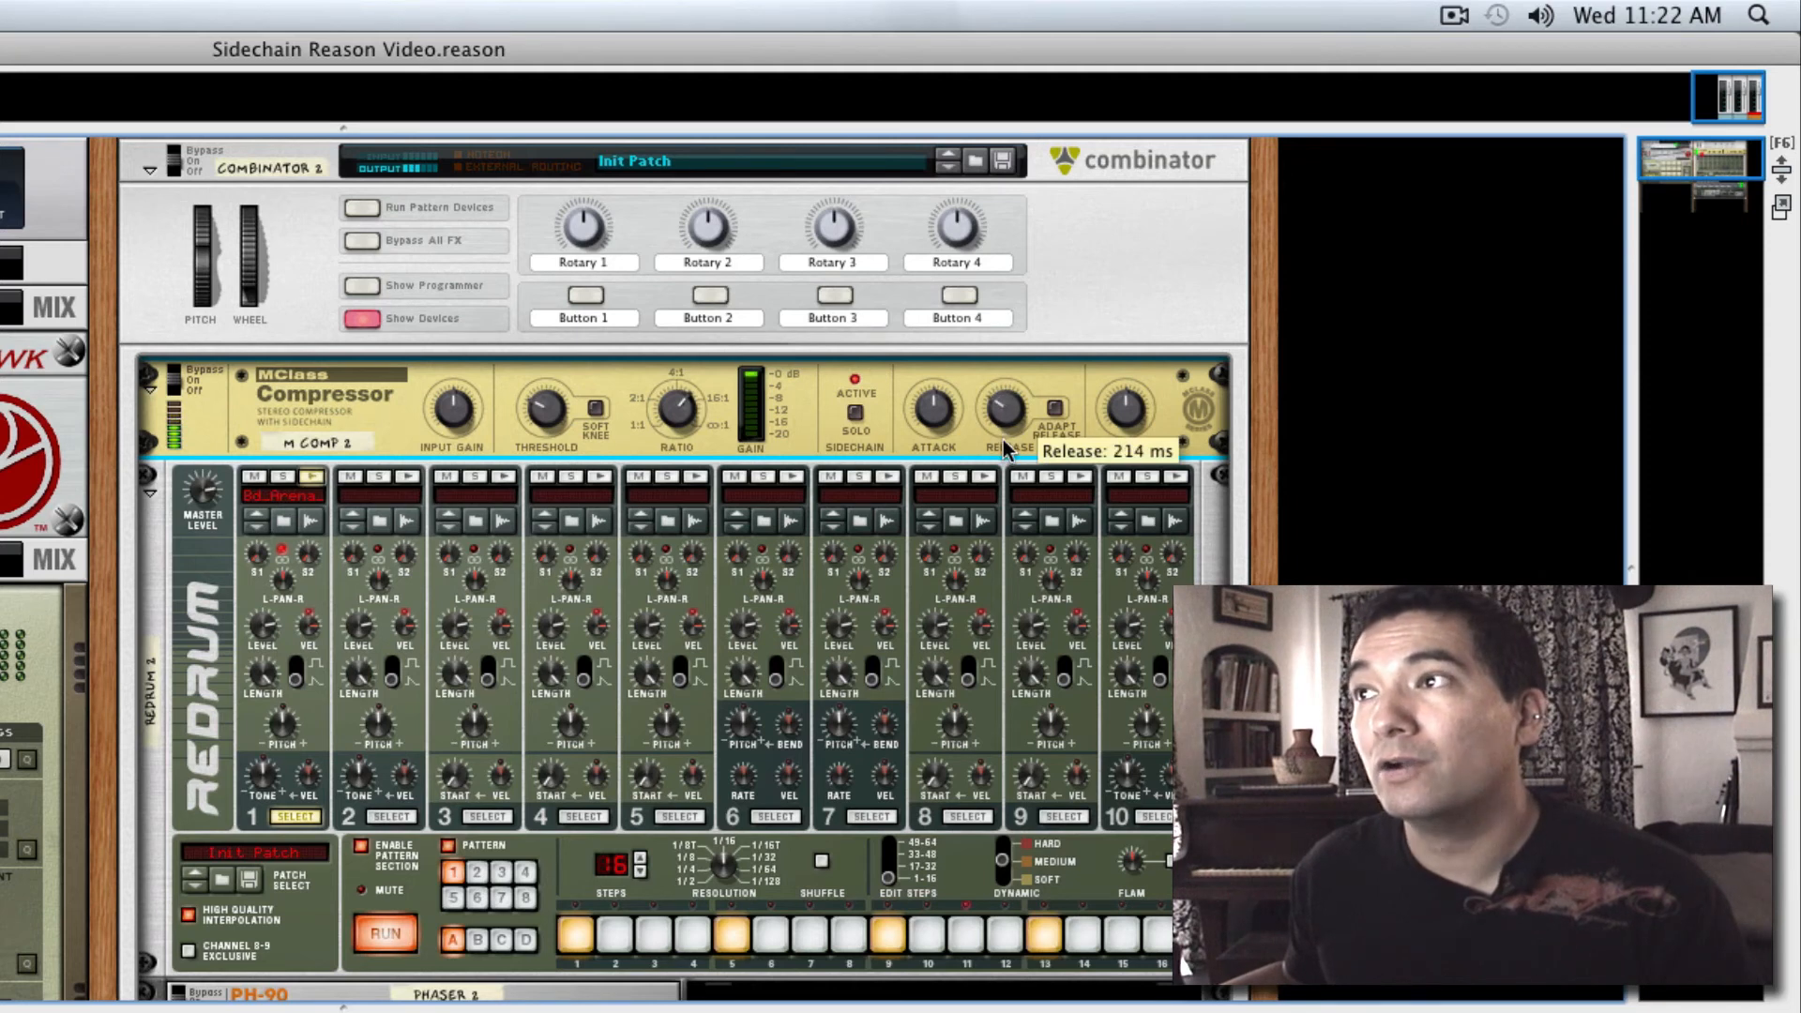
mouse_move(938, 427)
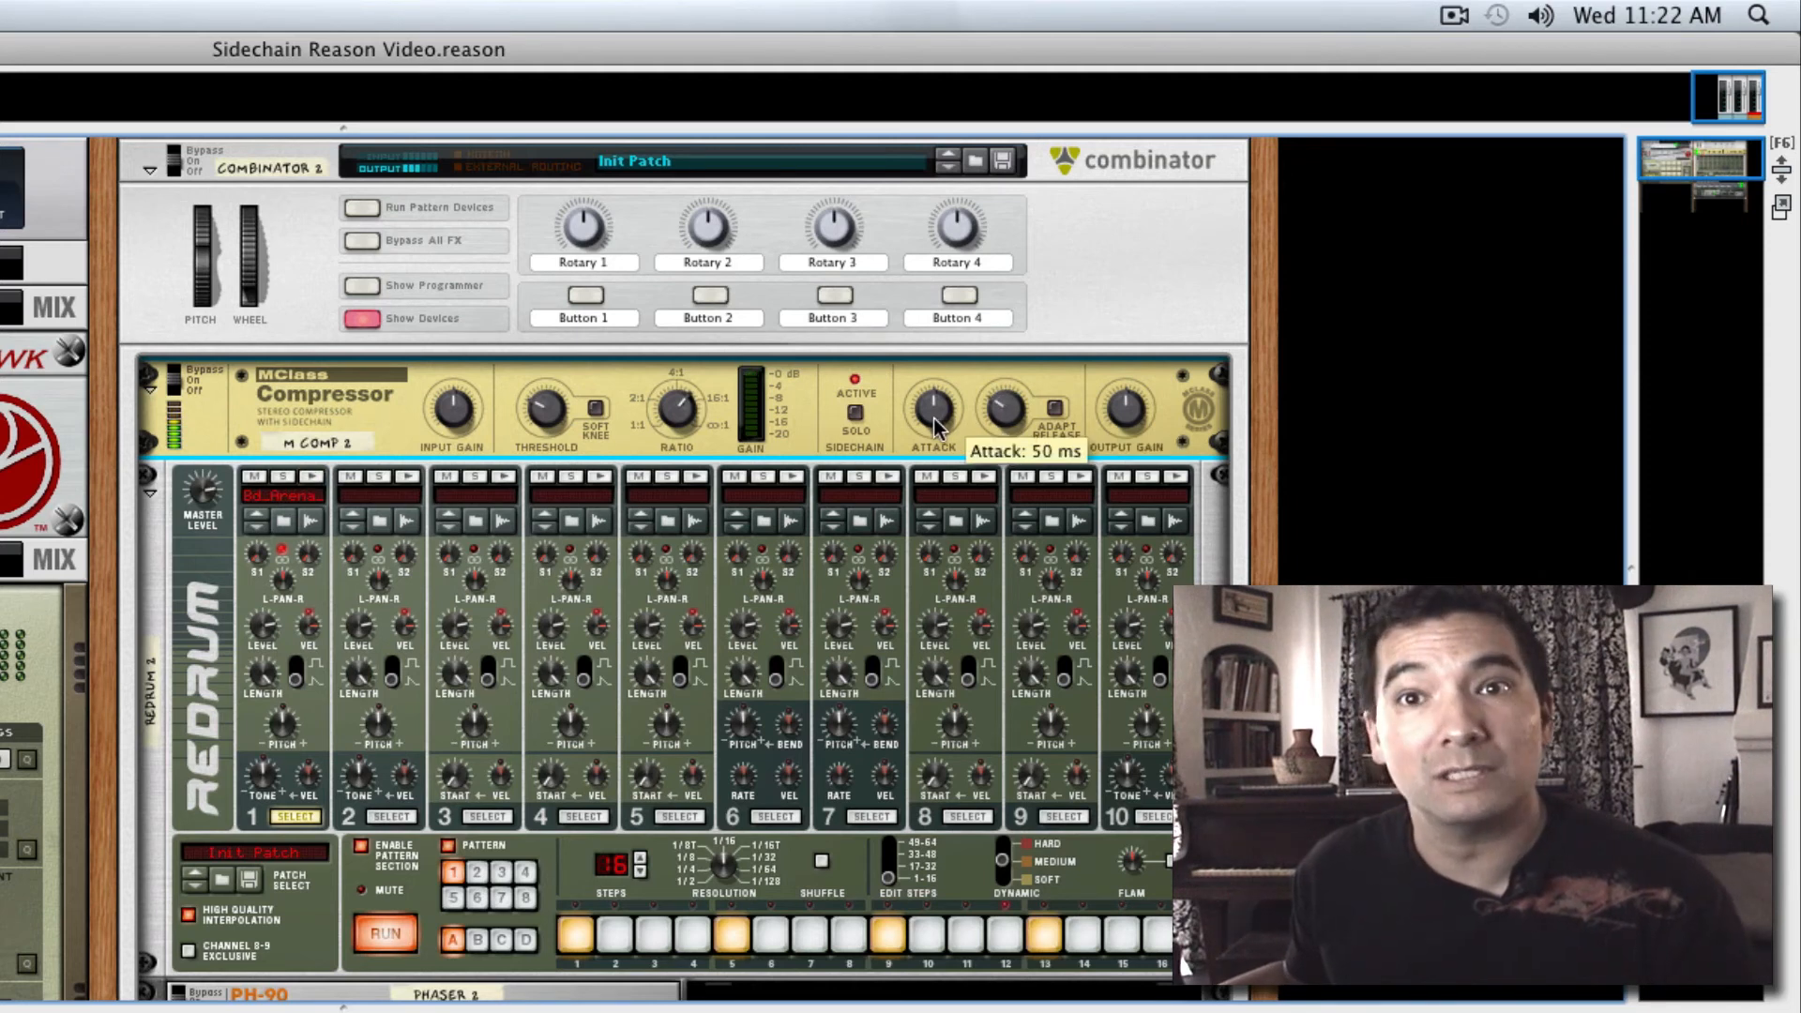
left_click_drag(936, 427, 930, 573)
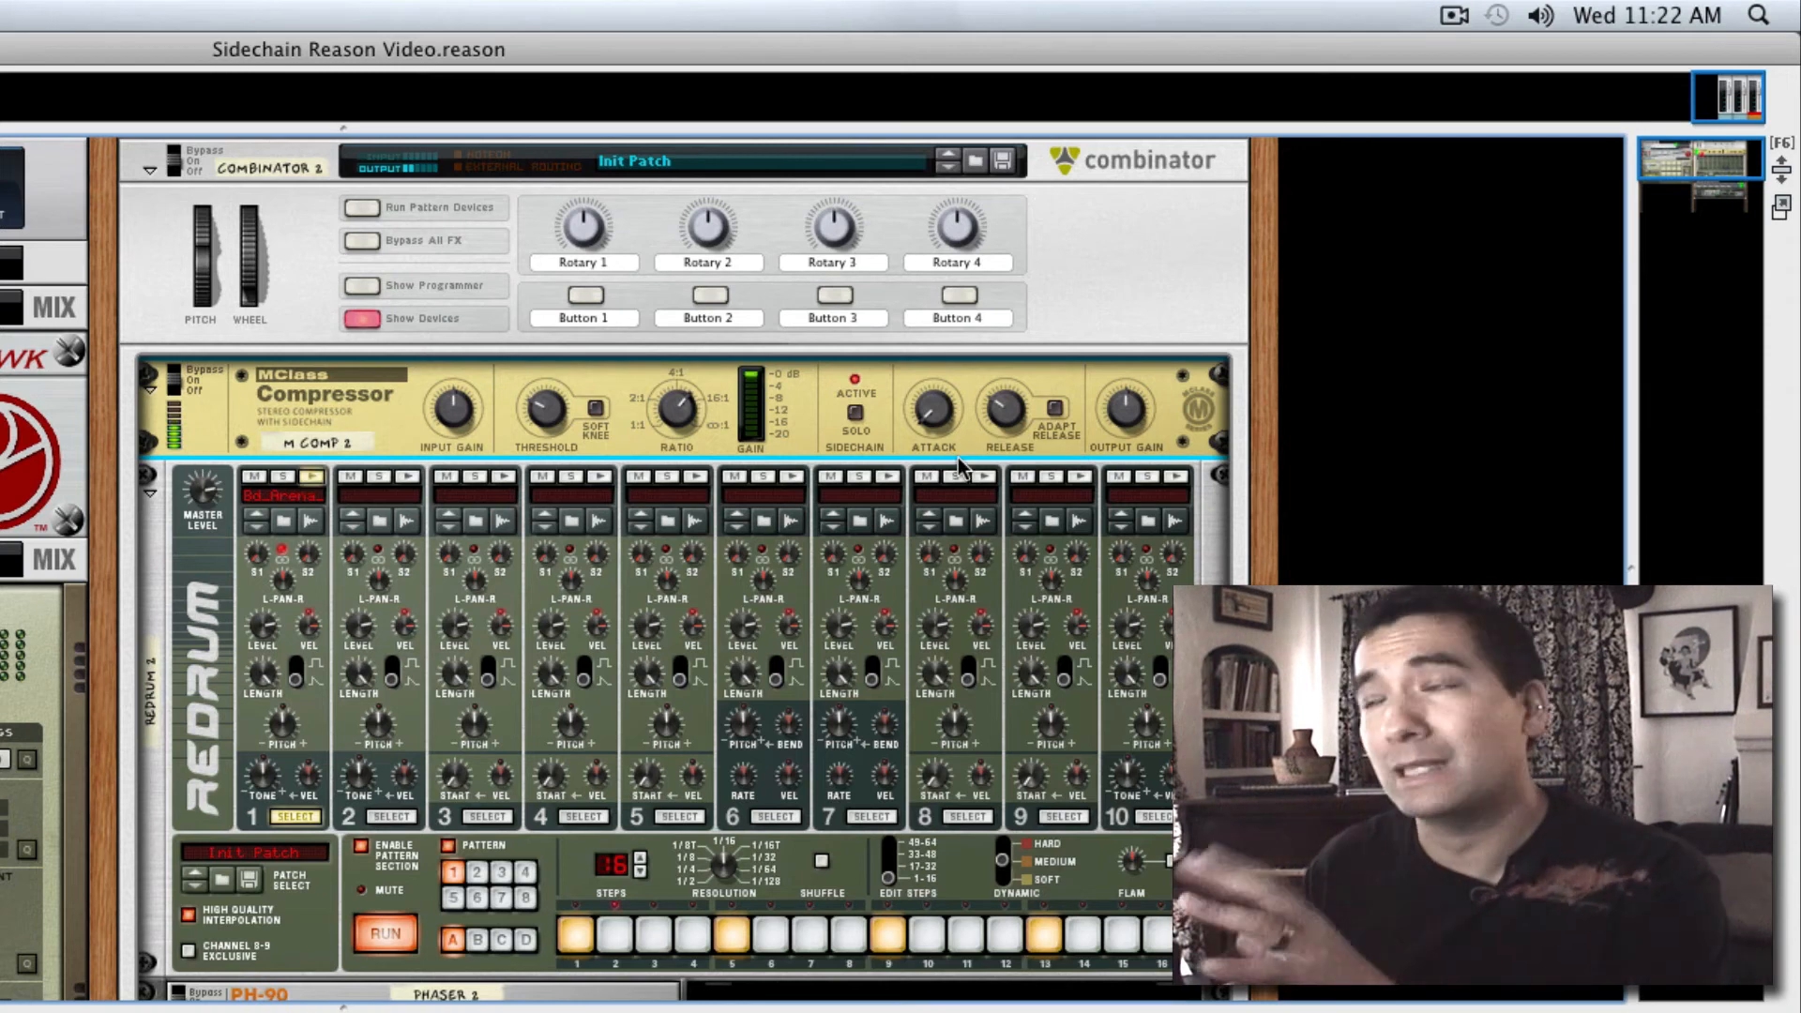
left_click_drag(946, 436, 941, 422)
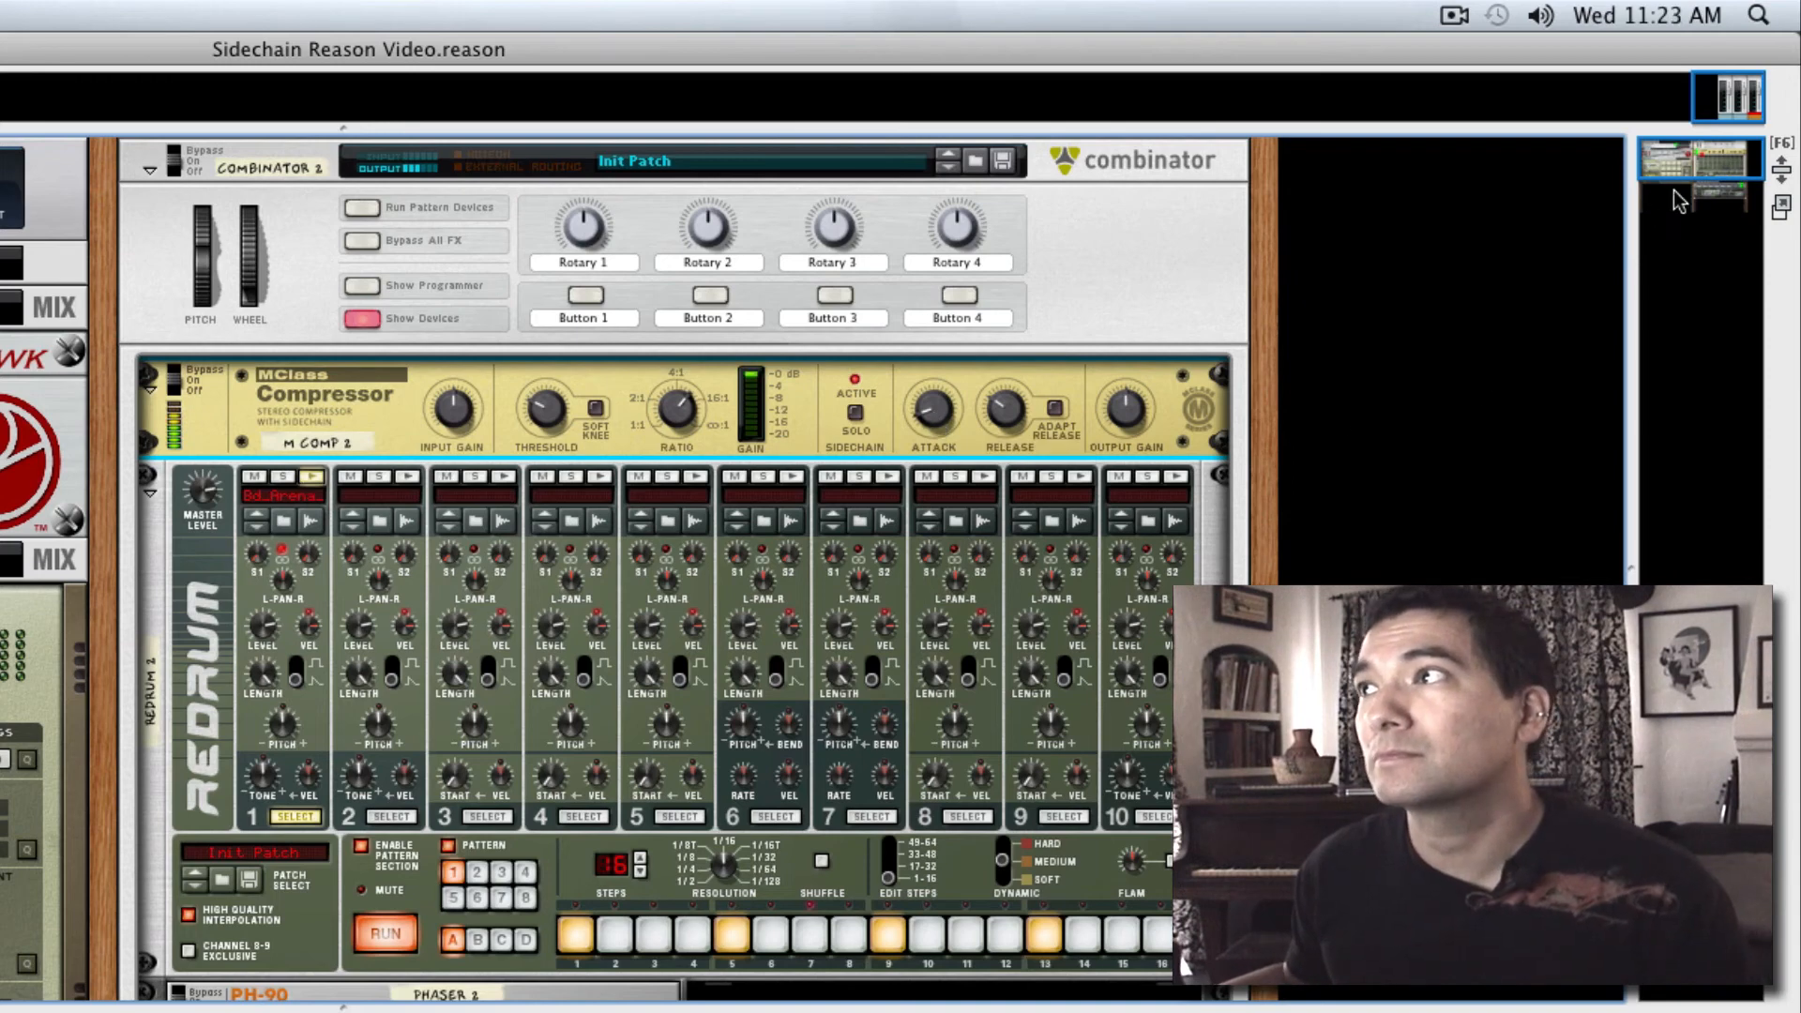
Raise the aux send on Thor's line mixer channel to feed the pad into the PH-90 phaser
left_click_drag(1705, 165, 1700, 192)
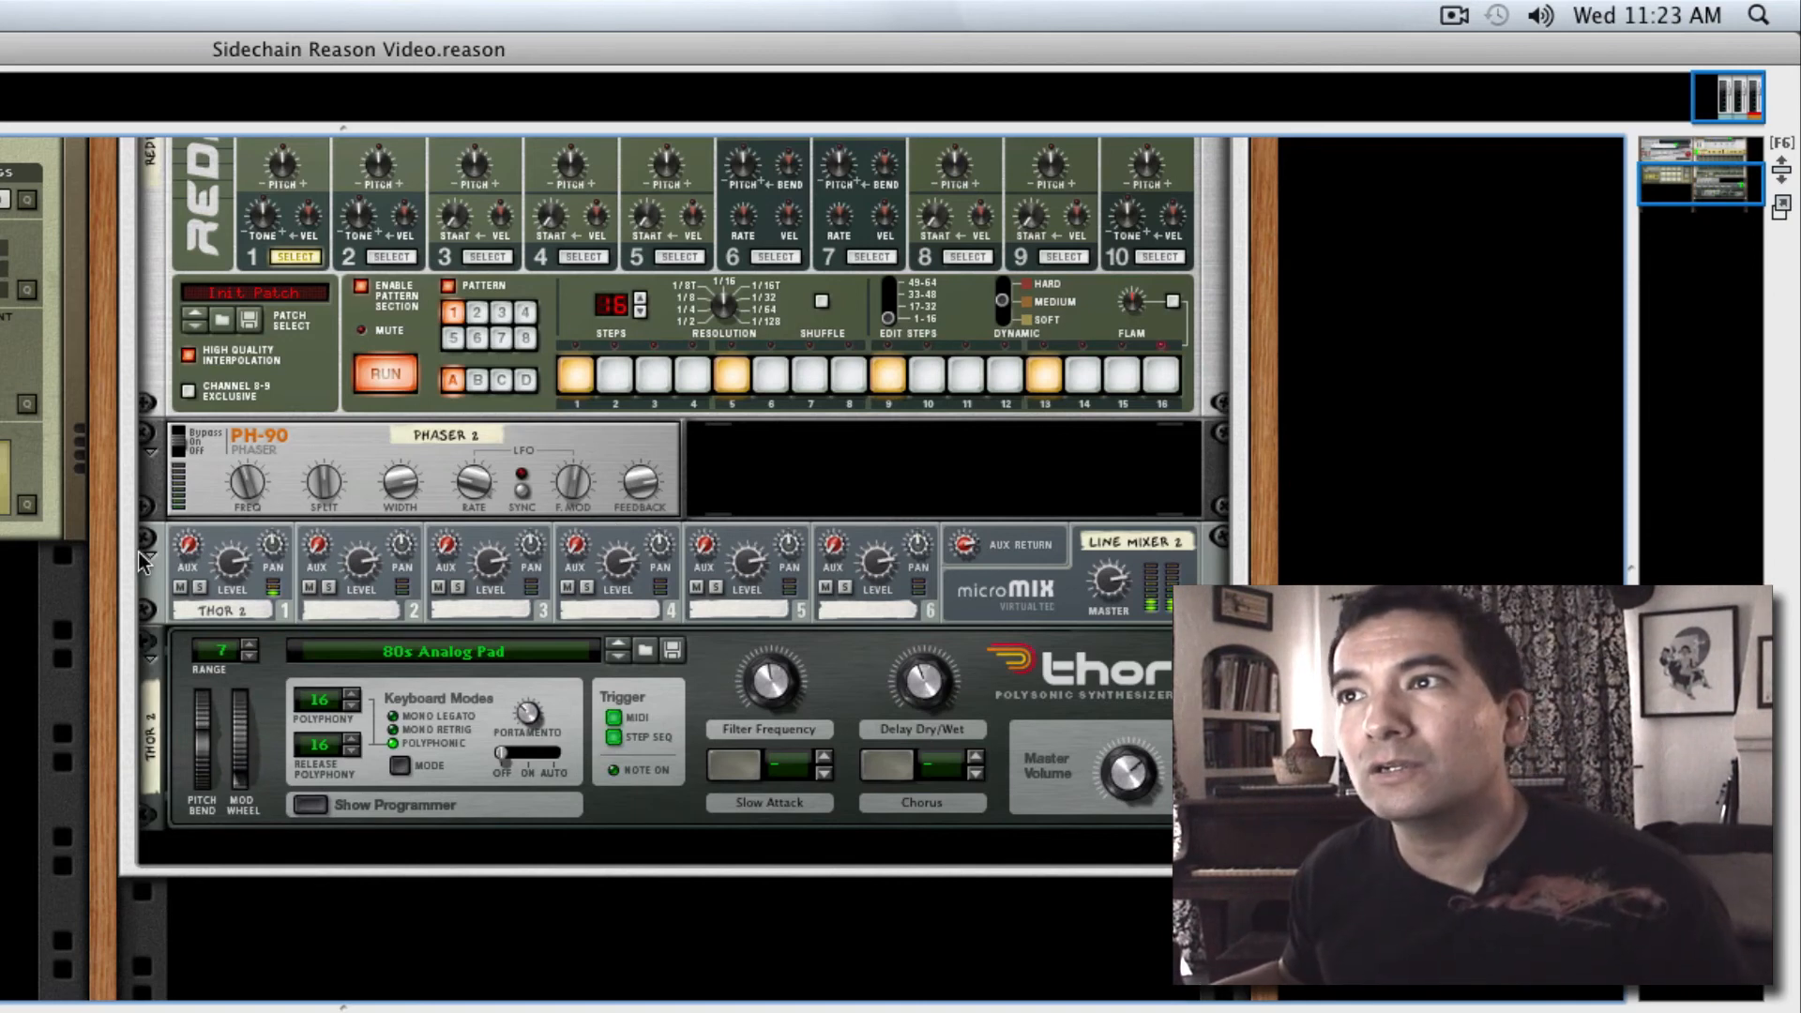
left_click(191, 561)
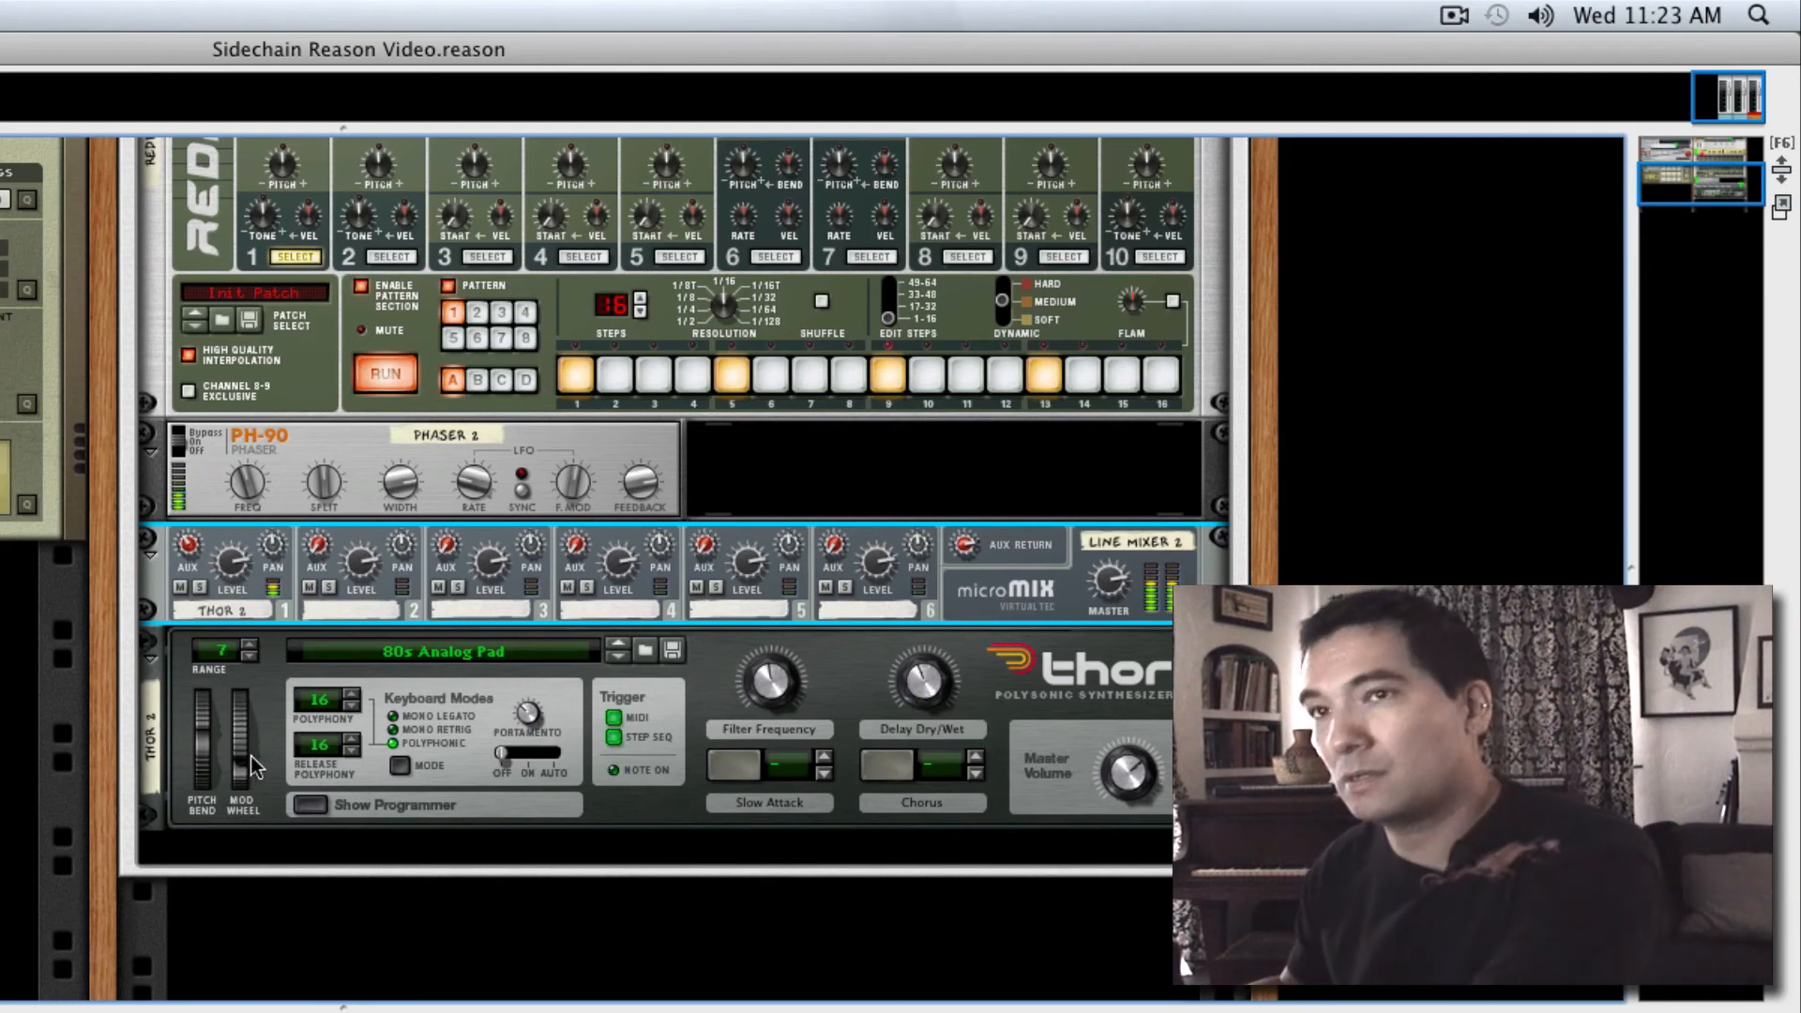
mouse_move(250, 756)
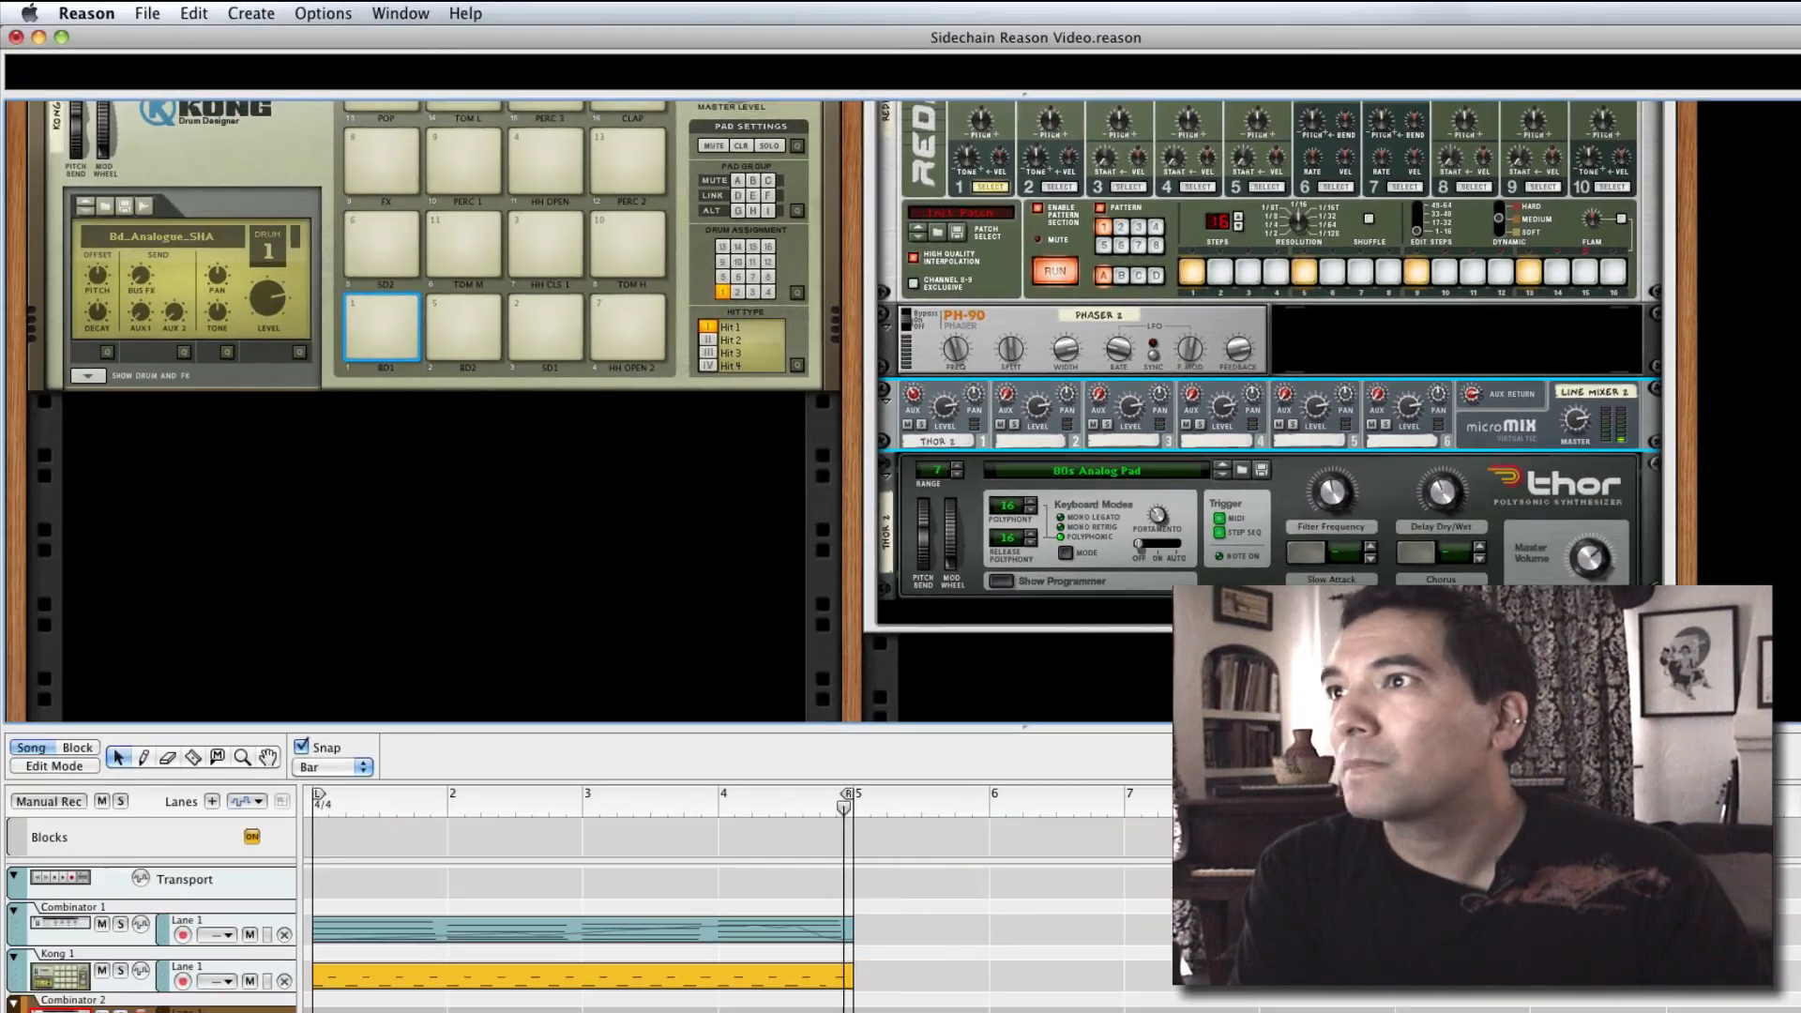
Show the devices inside the Dance Pad Pulse 1 Combinator and play the song from the start
scroll(812, 427, "up", 10)
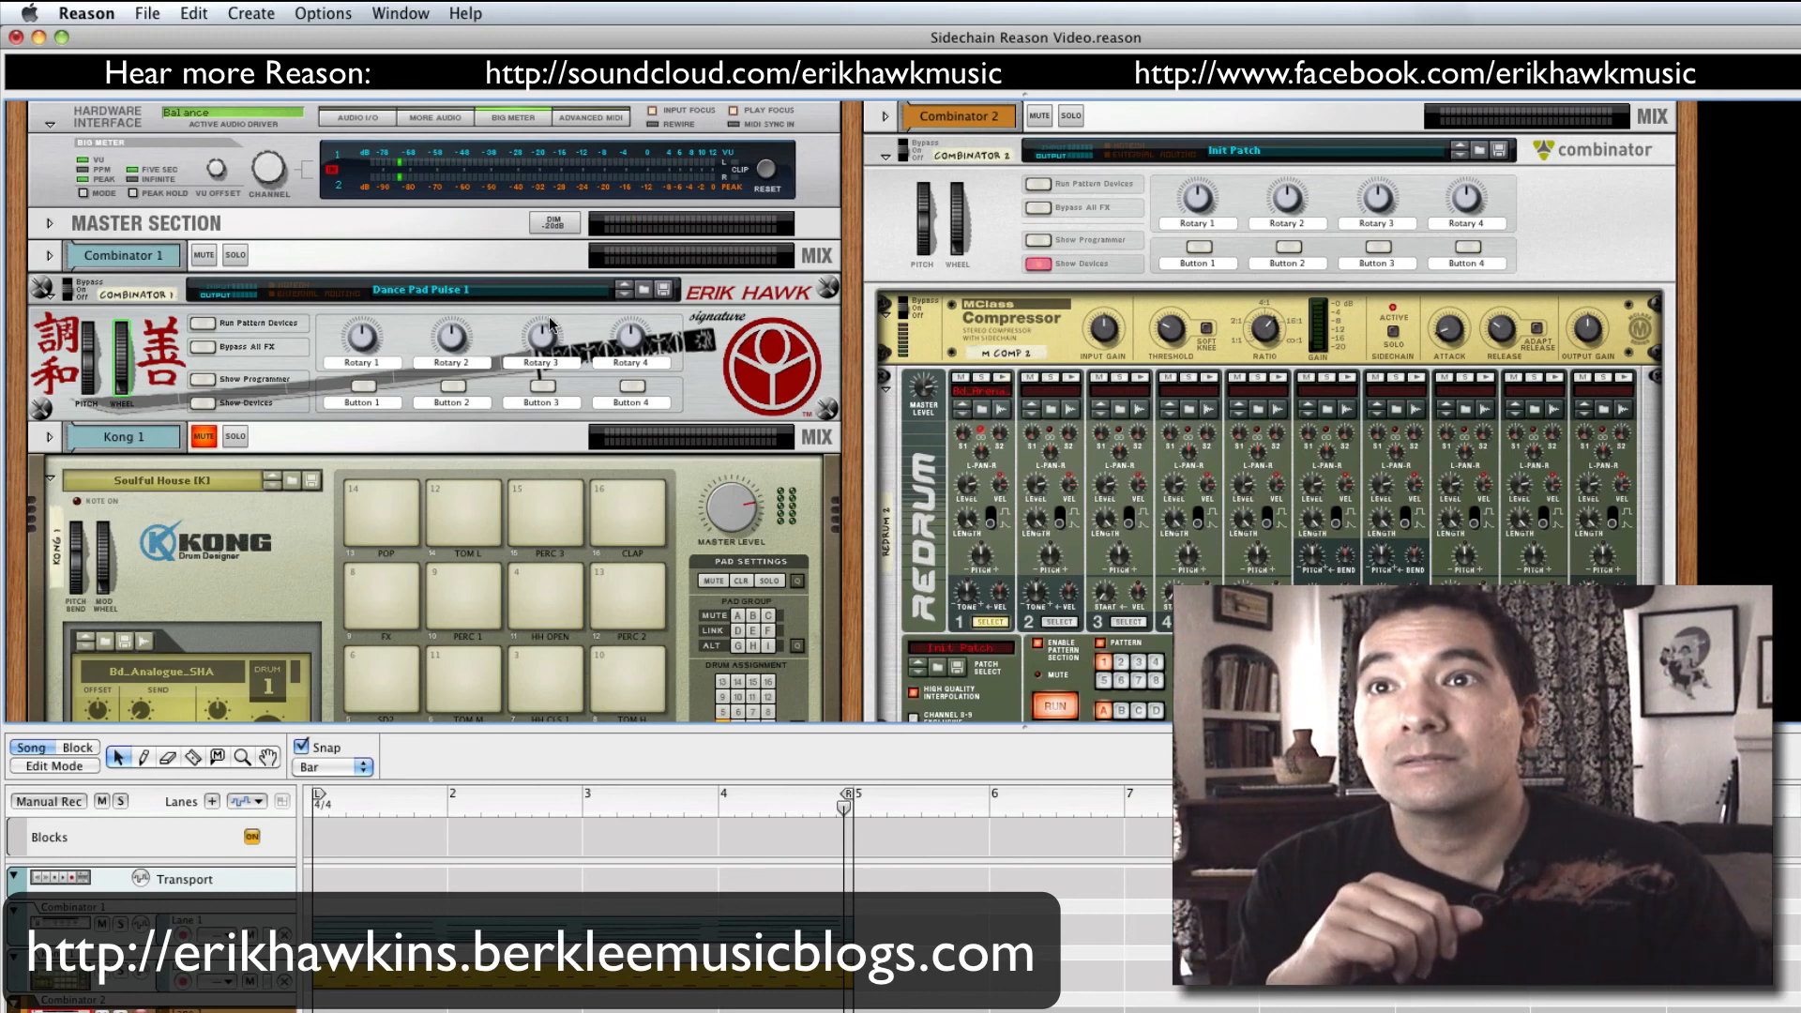
left_click(201, 403)
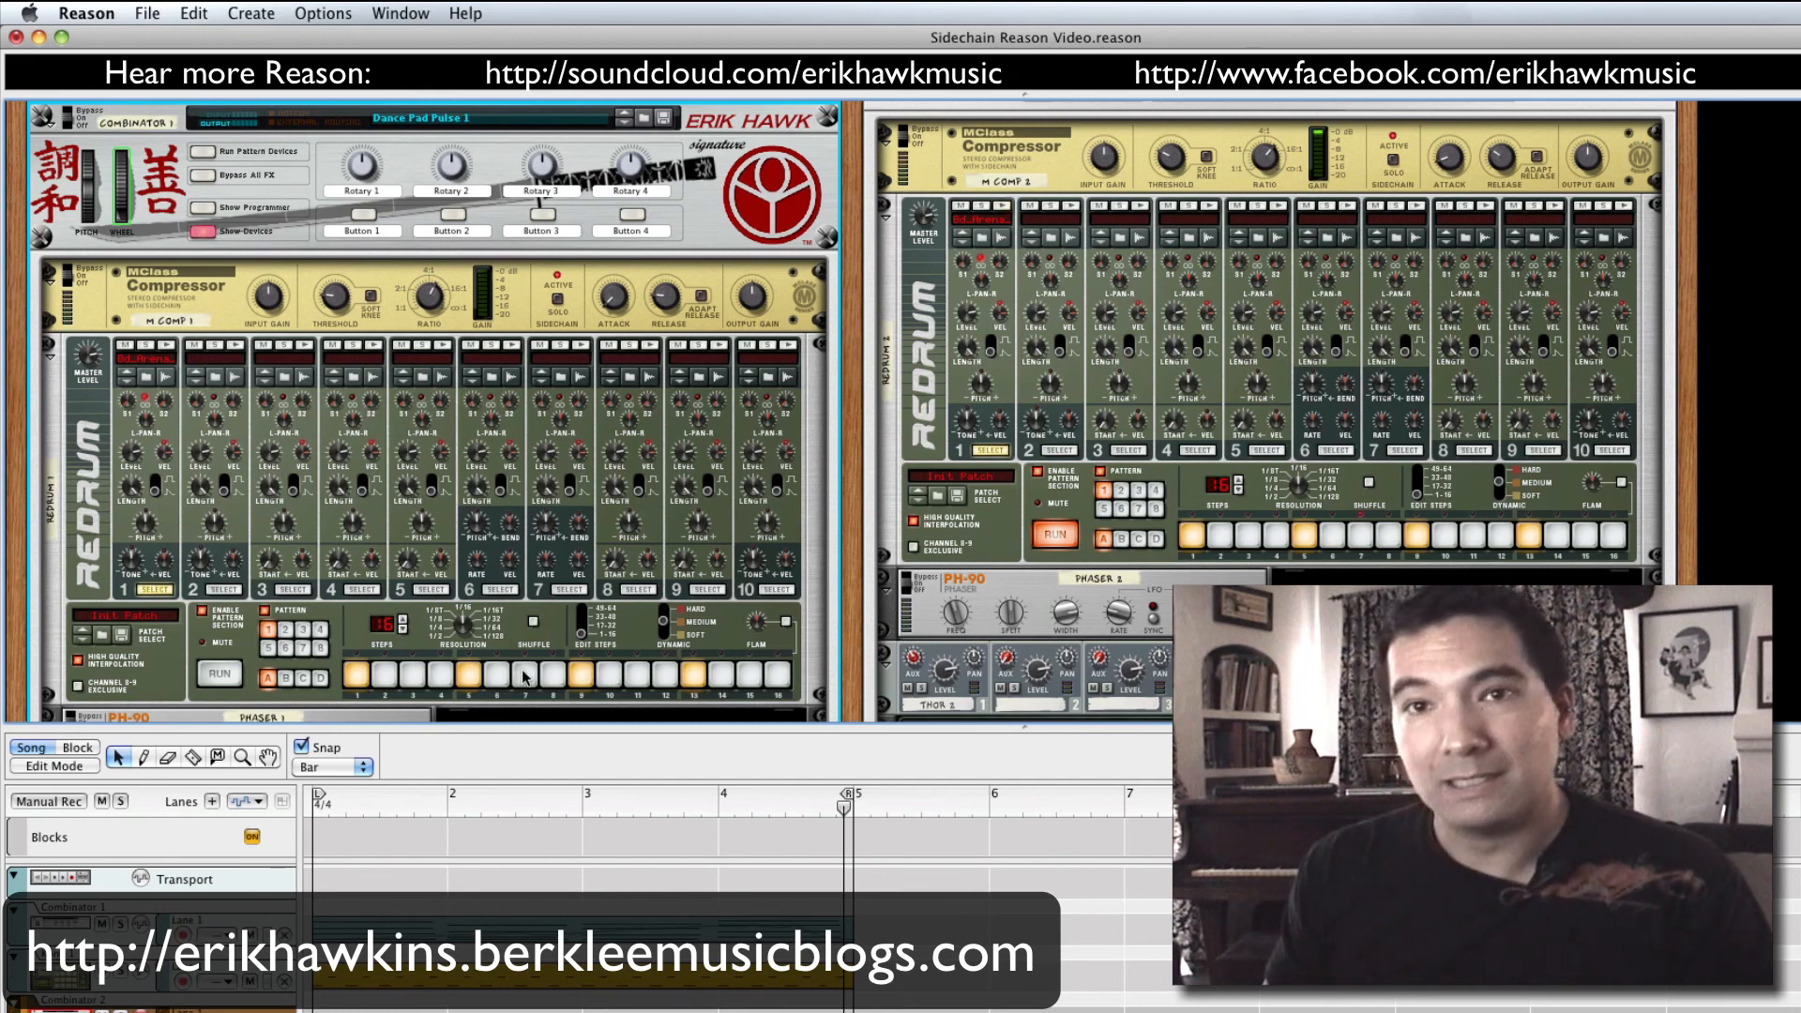
key("shift+Return")
key("space")
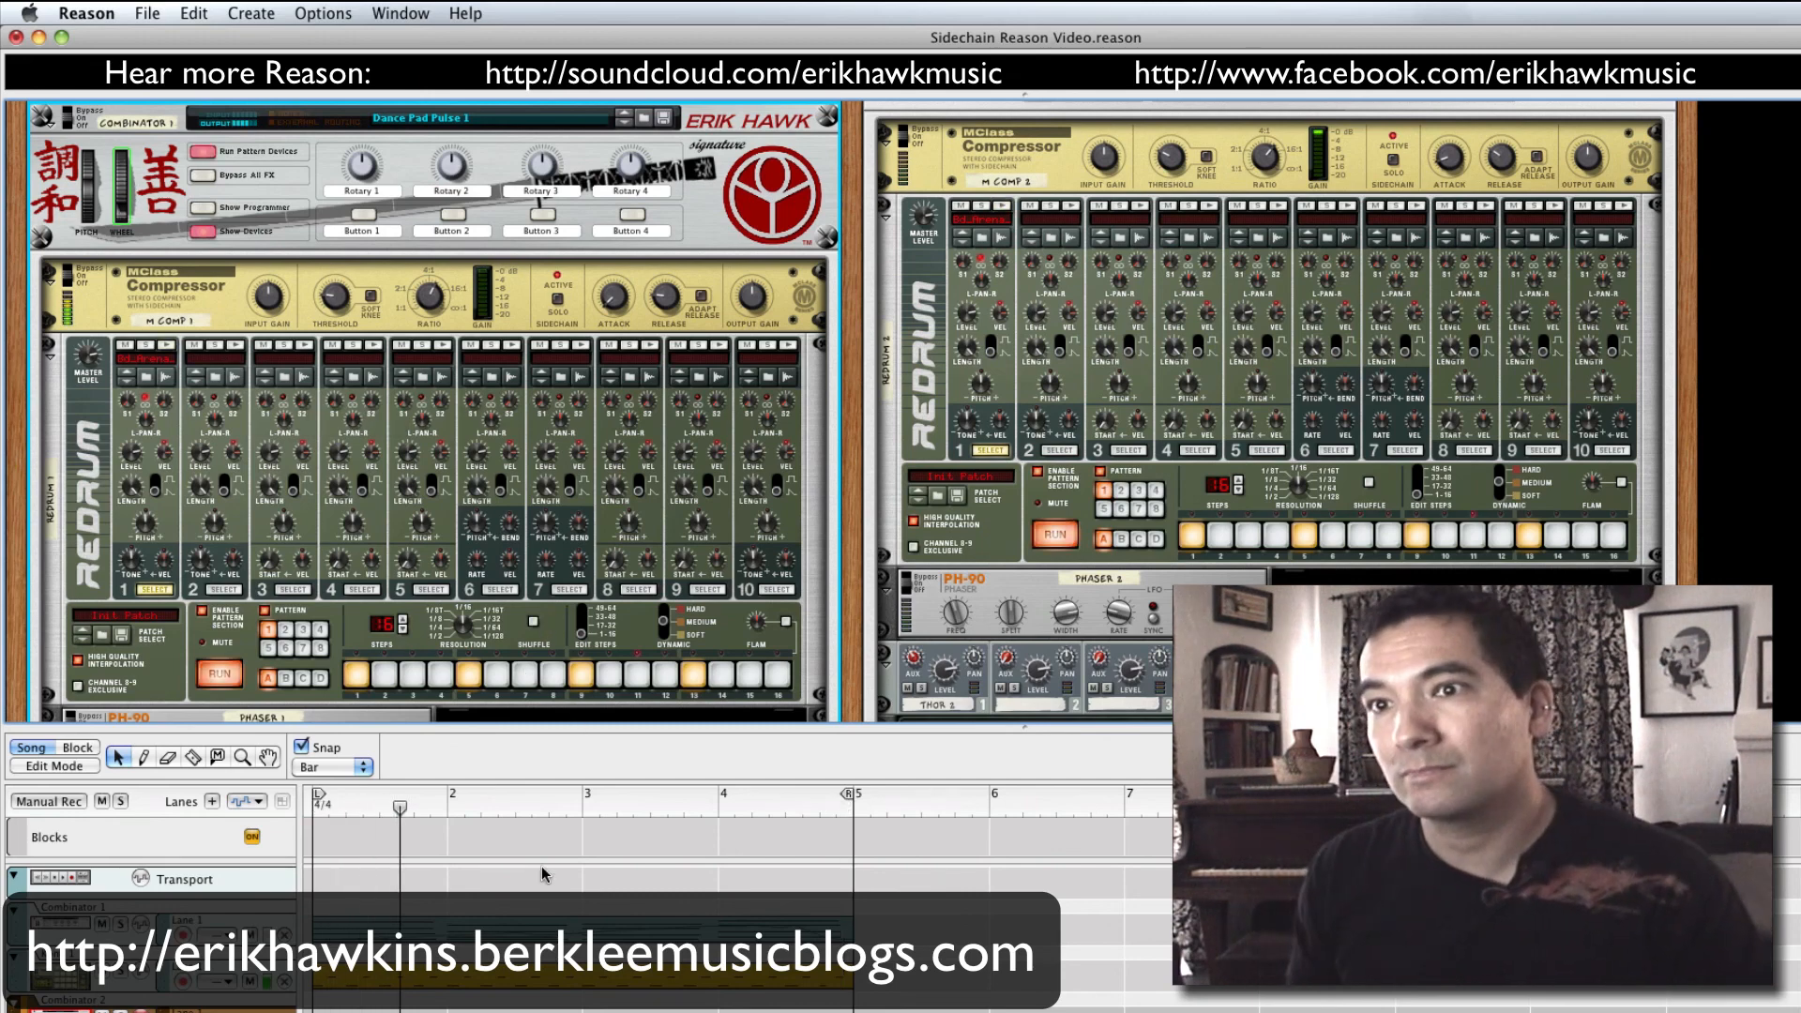